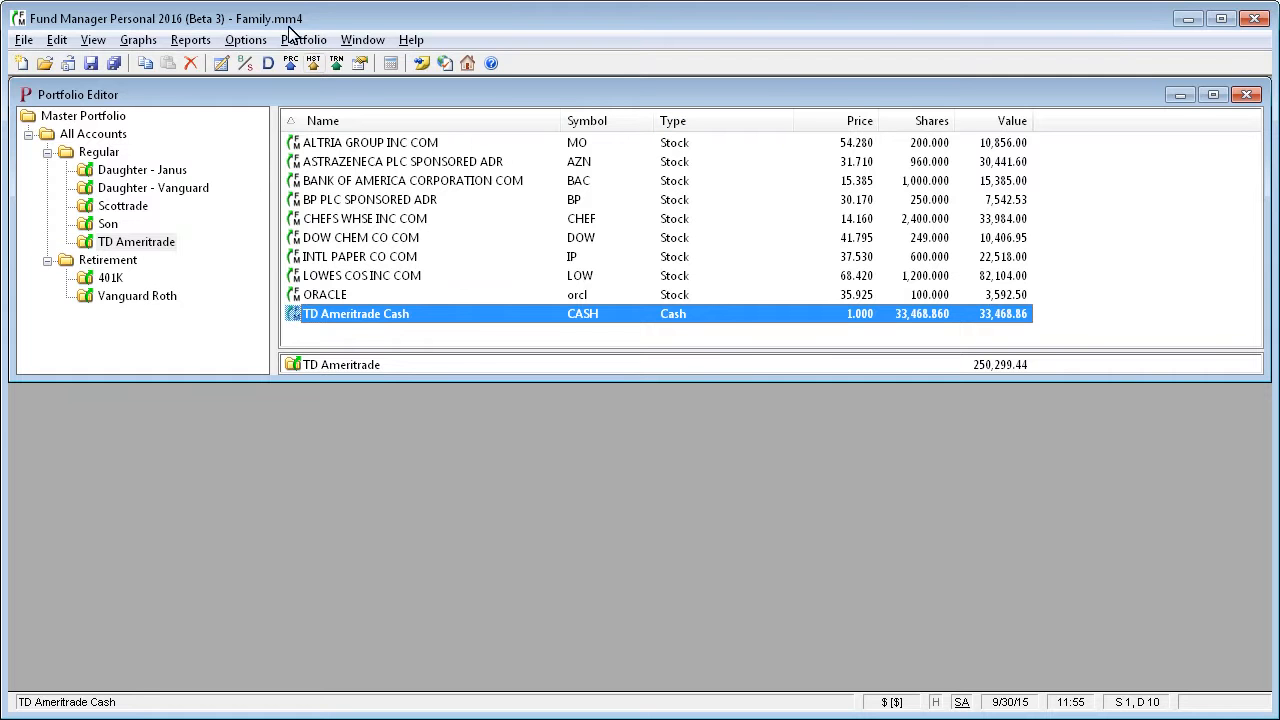
Open the Category Labels settings and look through the asset type labels, including the unused placeholder entries.
left_click(248, 40)
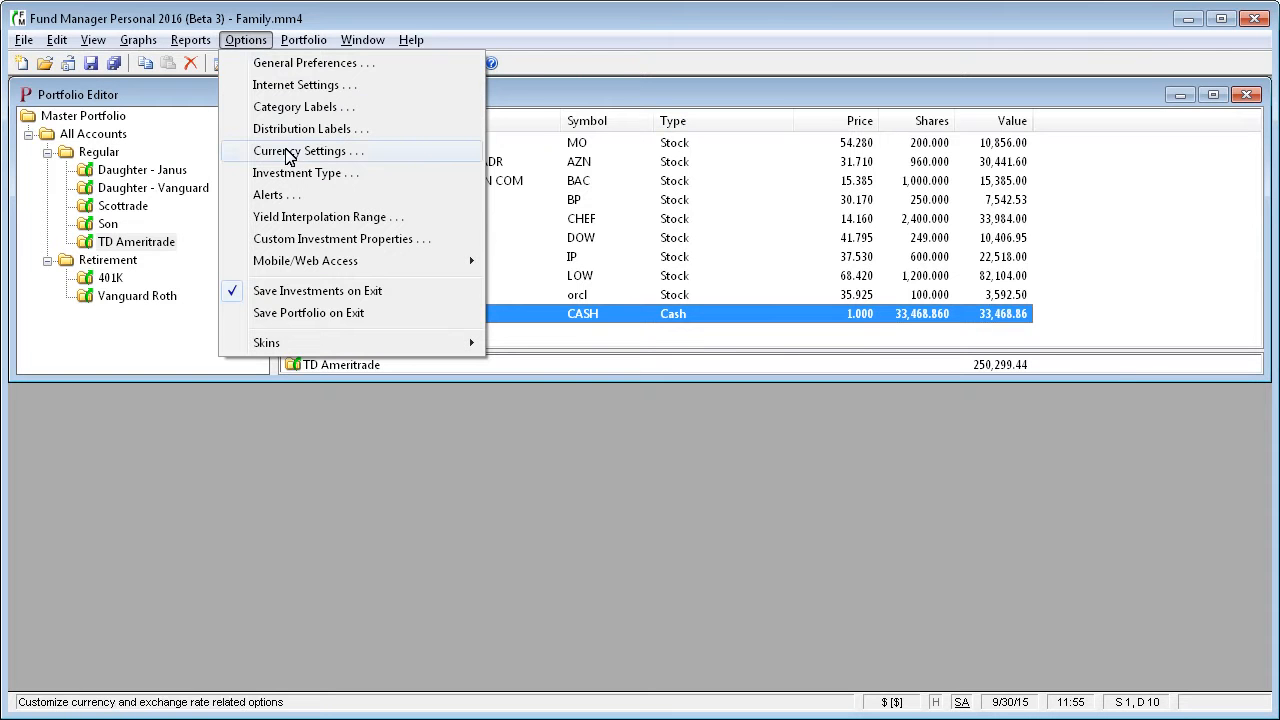
left_click(290, 106)
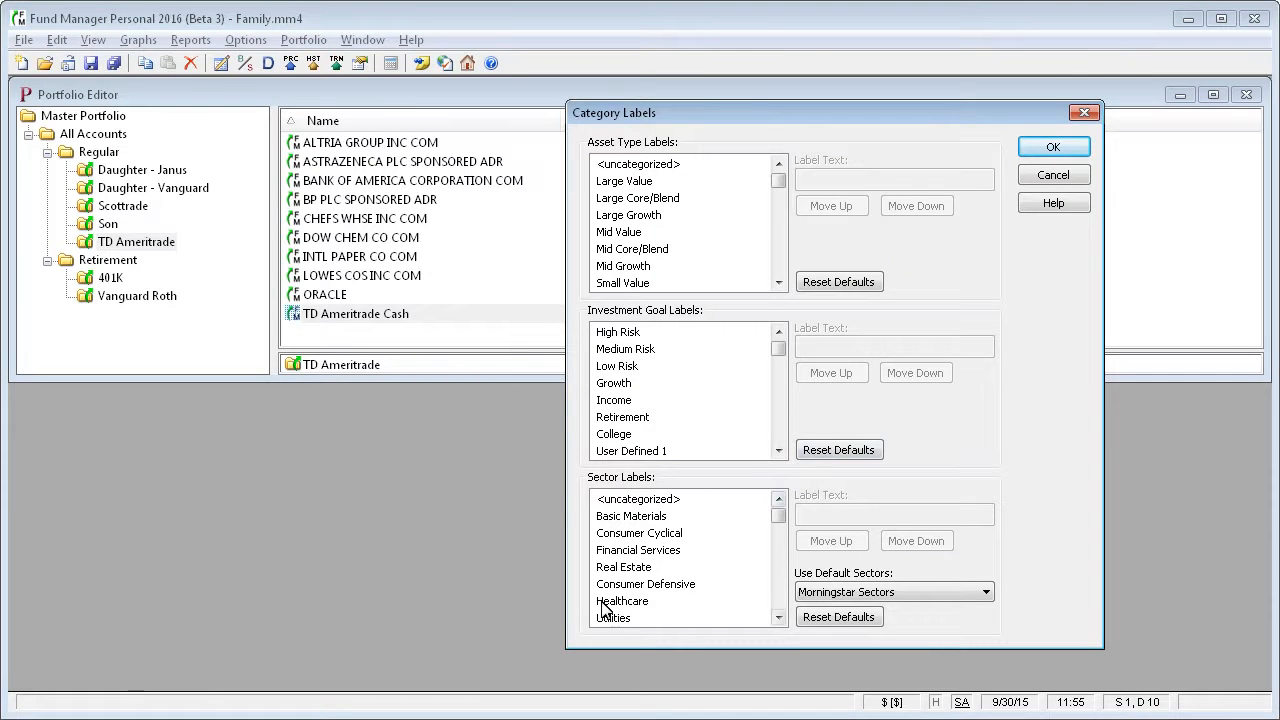
left_click(622, 267)
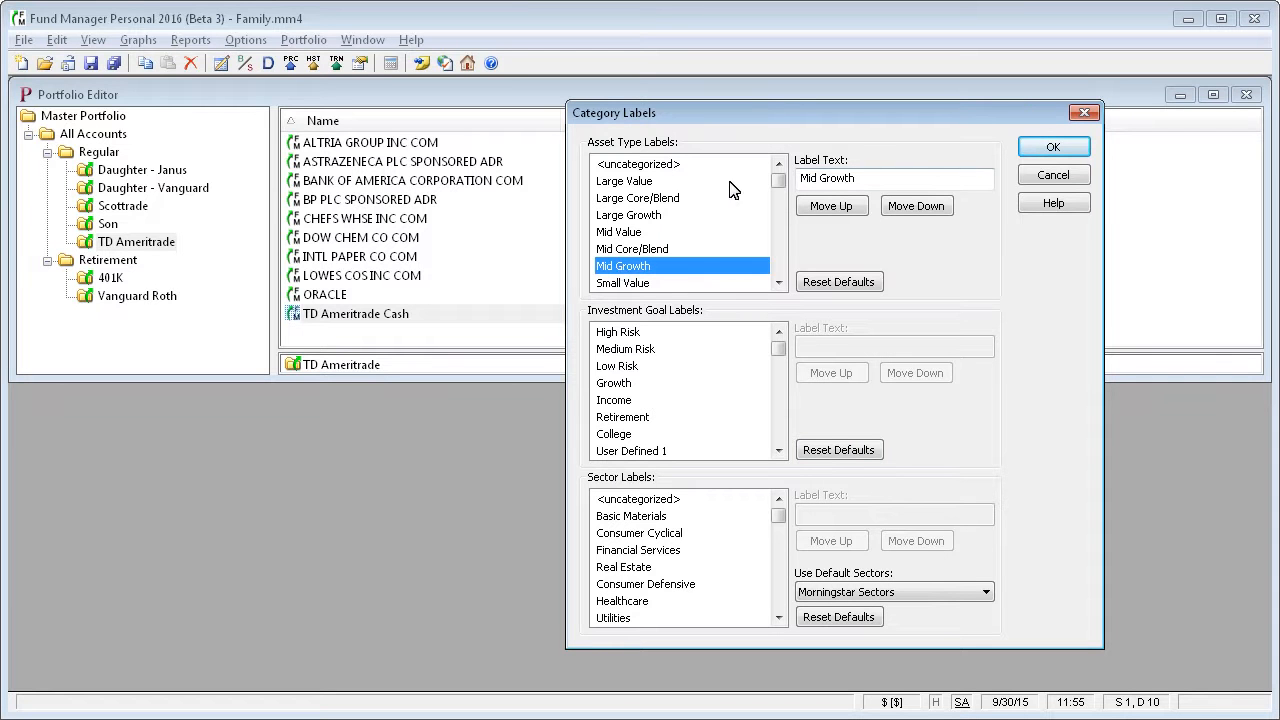
left_click(778, 284)
left_click(778, 284)
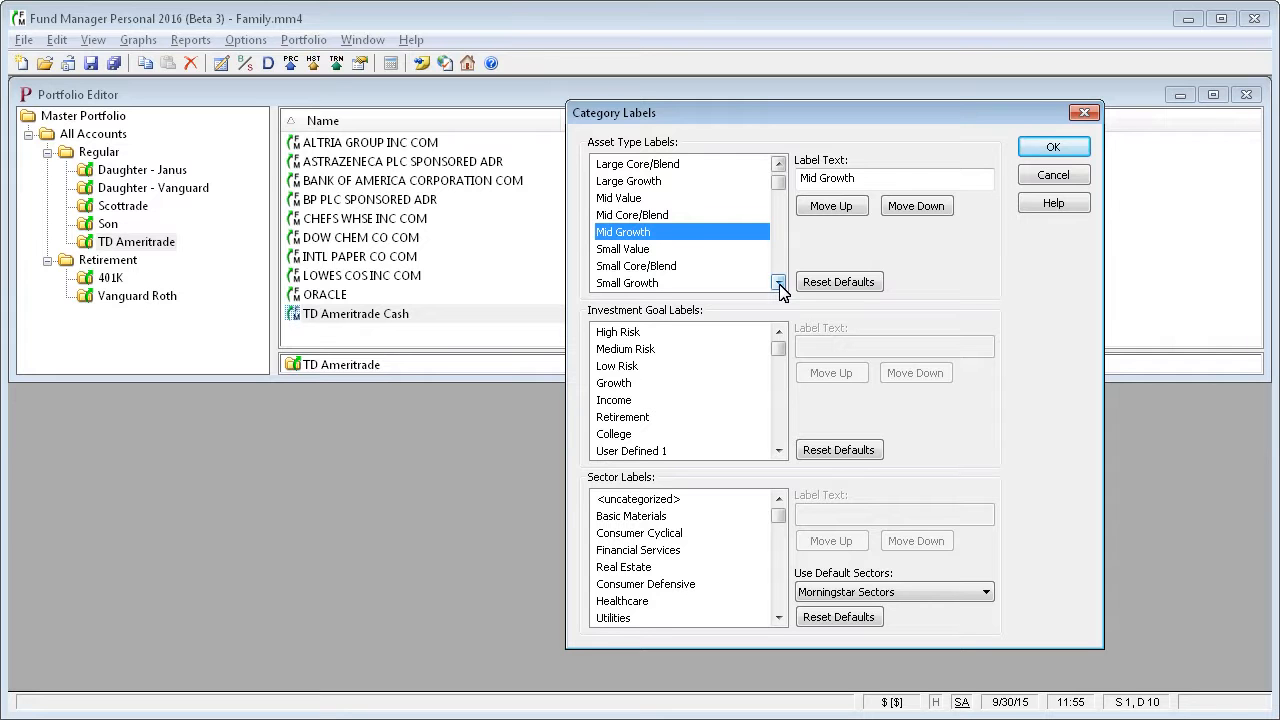
left_click(778, 284)
left_click(778, 284)
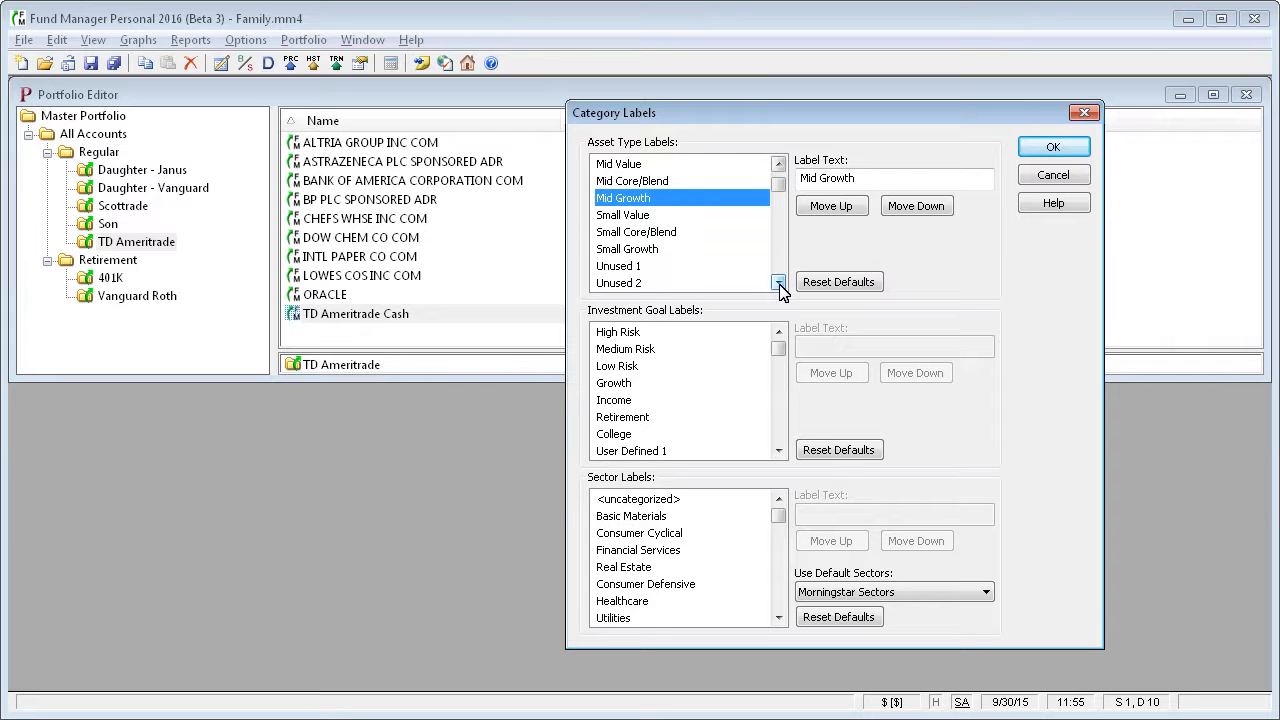
left_click(778, 284)
left_click(778, 284)
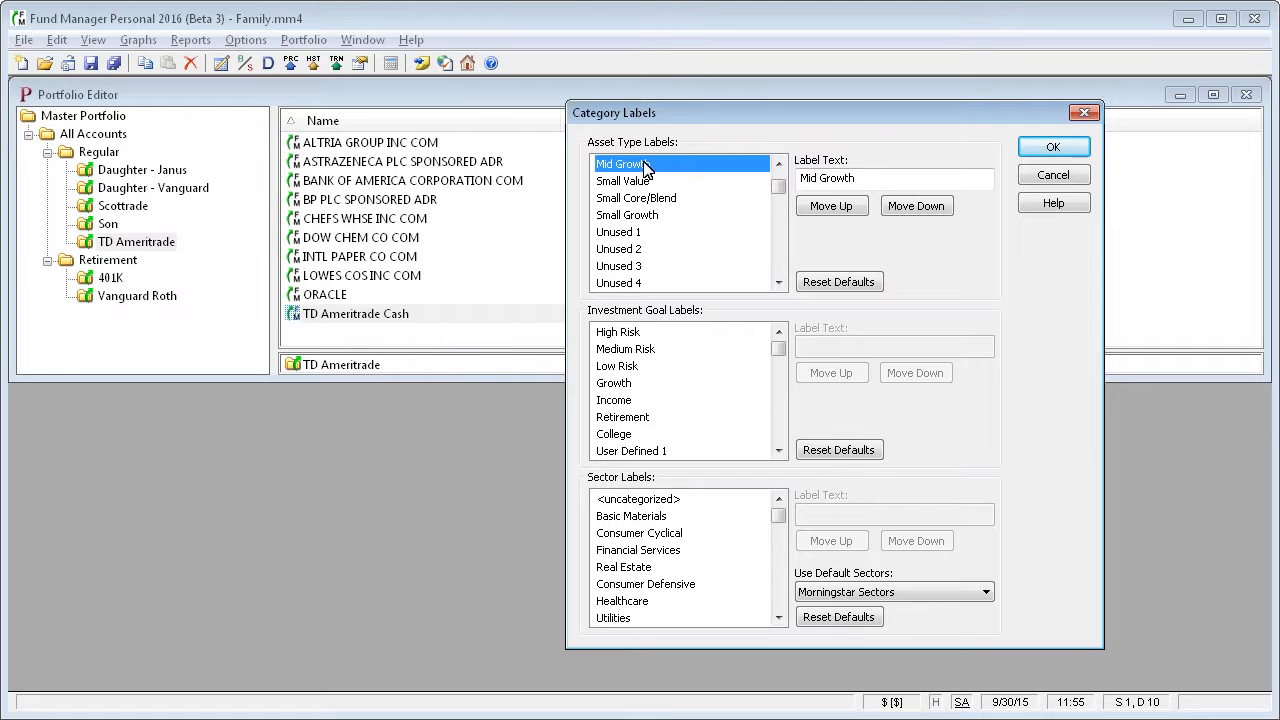
left_click(629, 233)
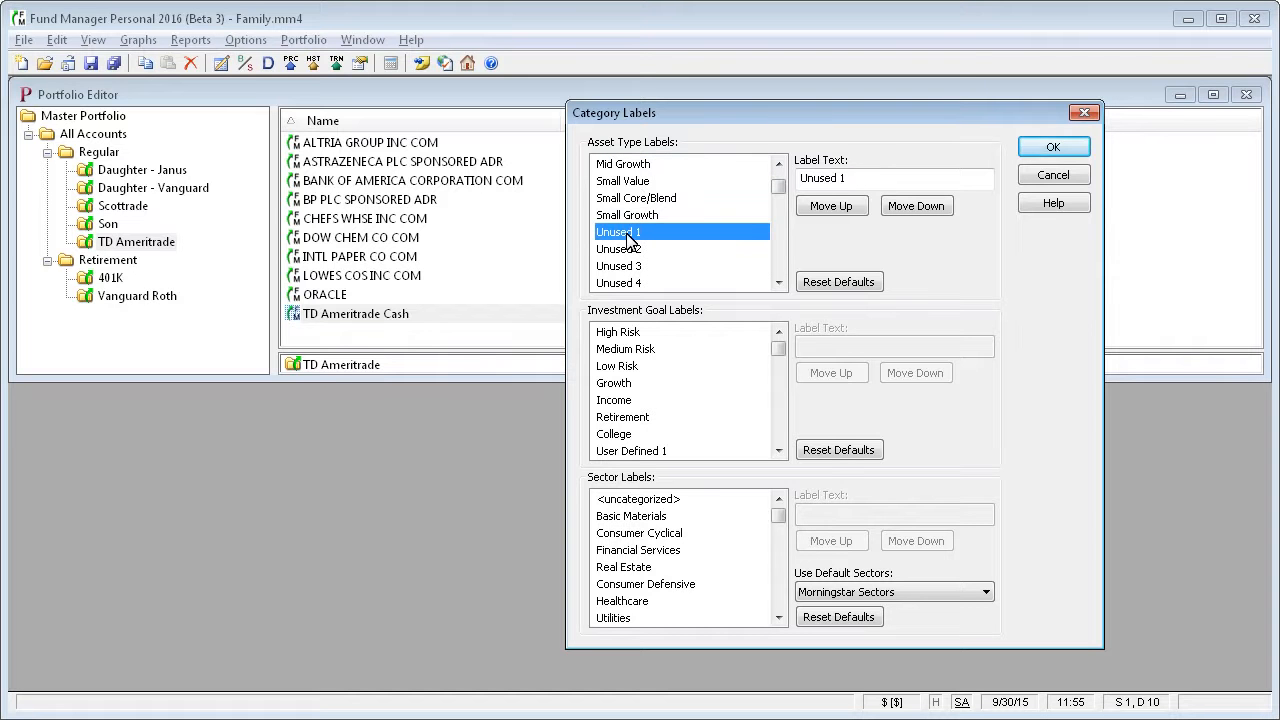
left_click(629, 249)
left_click(630, 267)
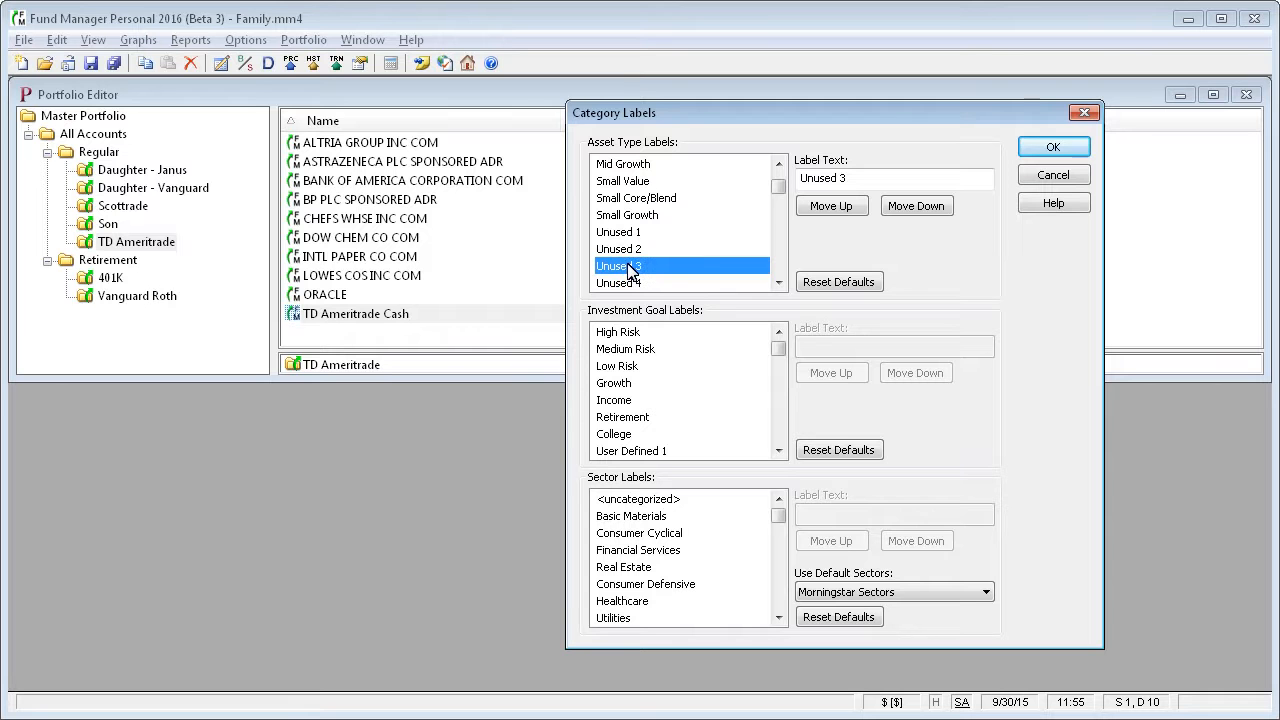
left_click(633, 216)
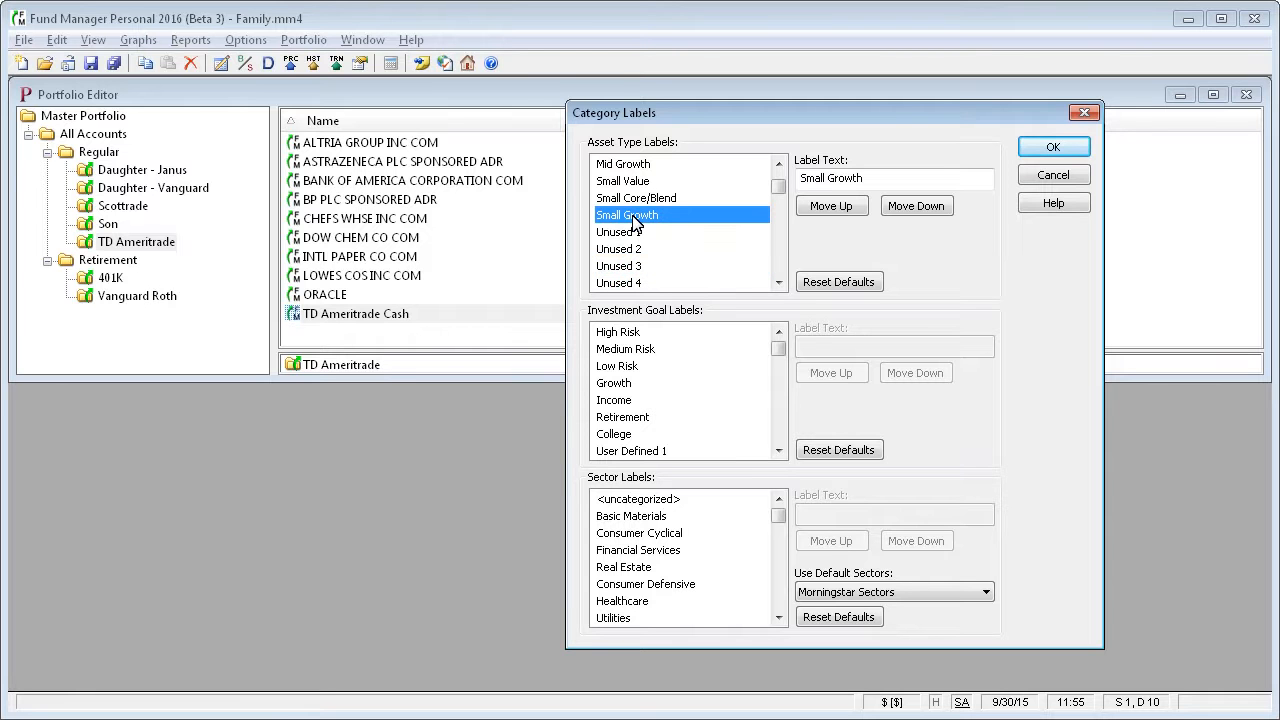
left_click(631, 250)
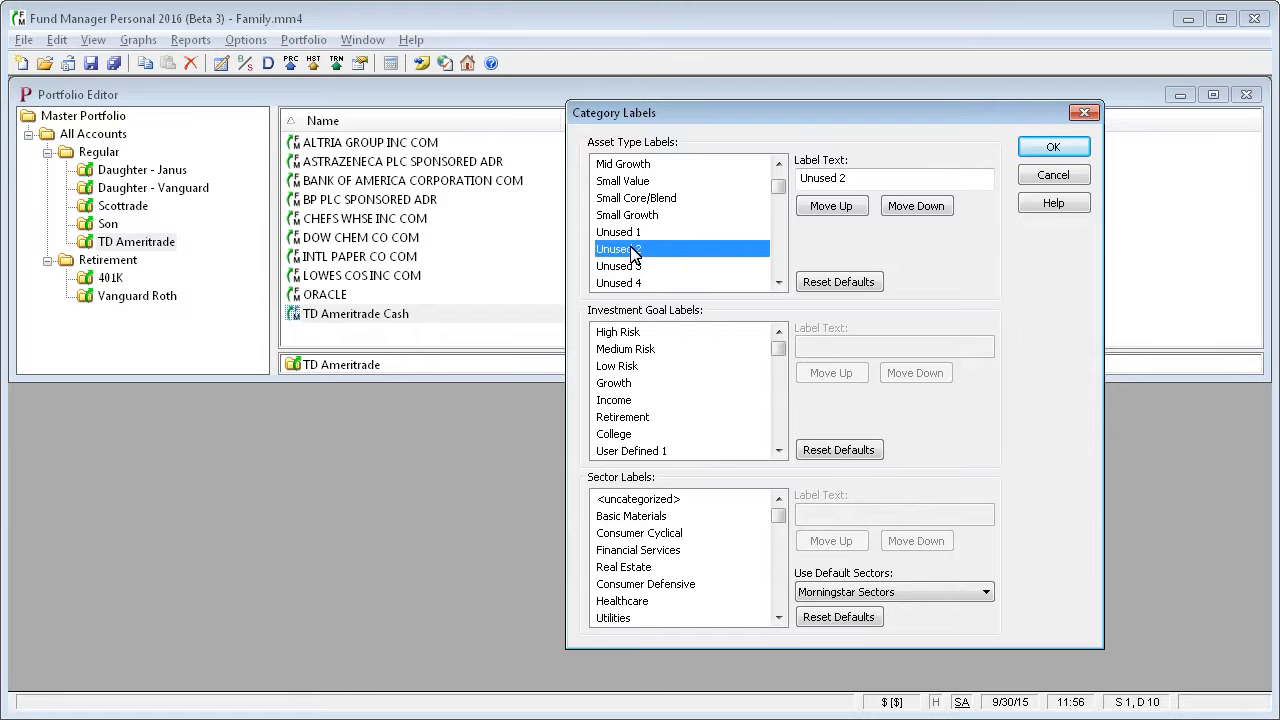
left_click_drag(780, 194, 779, 180)
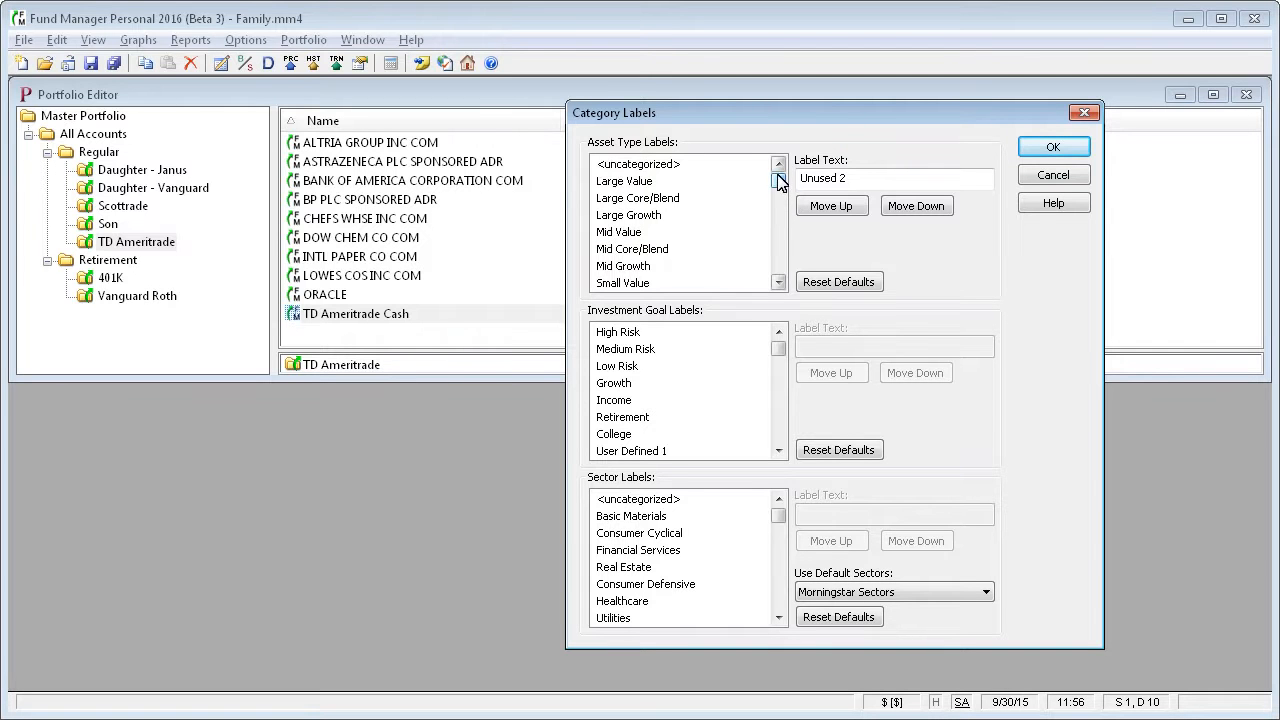
Move the Large Core/Blend asset type label up one place, and move it back down to its original place.
left_click(656, 181)
left_click(662, 199)
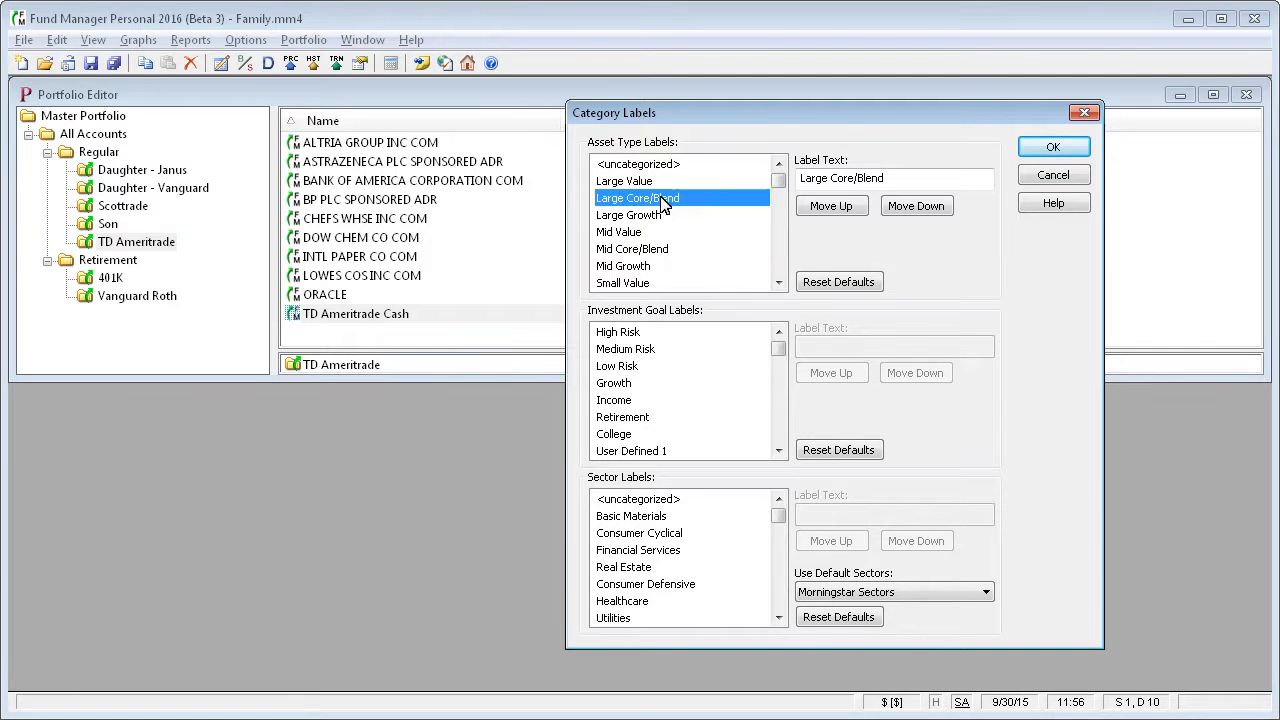
left_click(848, 210)
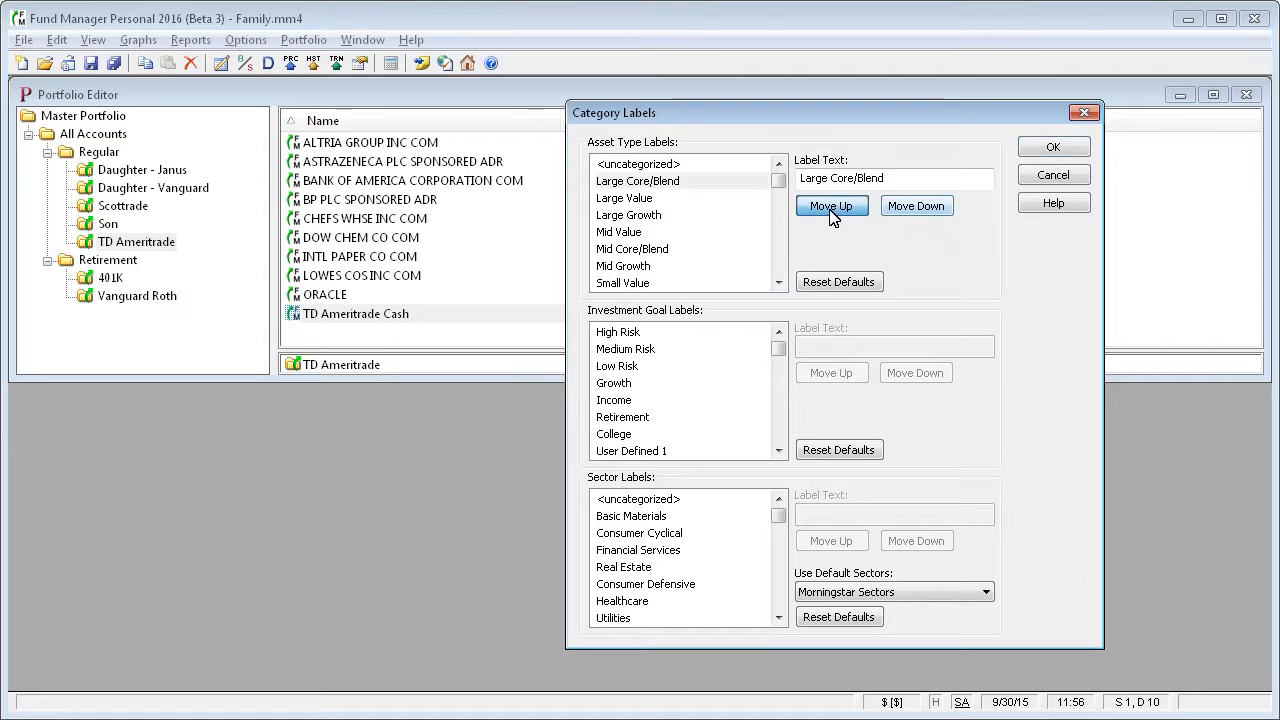
left_click(917, 208)
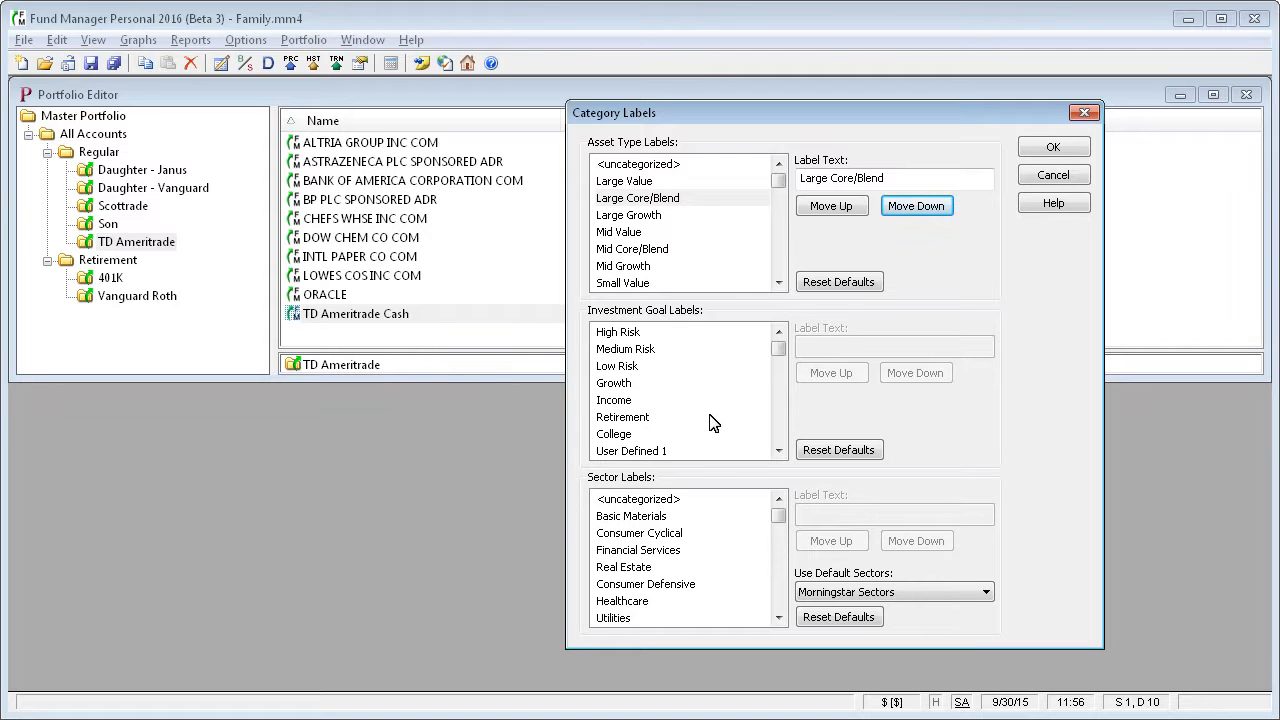
Open the High Risk investment goal label's text for editing, and leave the category labels without saving.
left_click(631, 336)
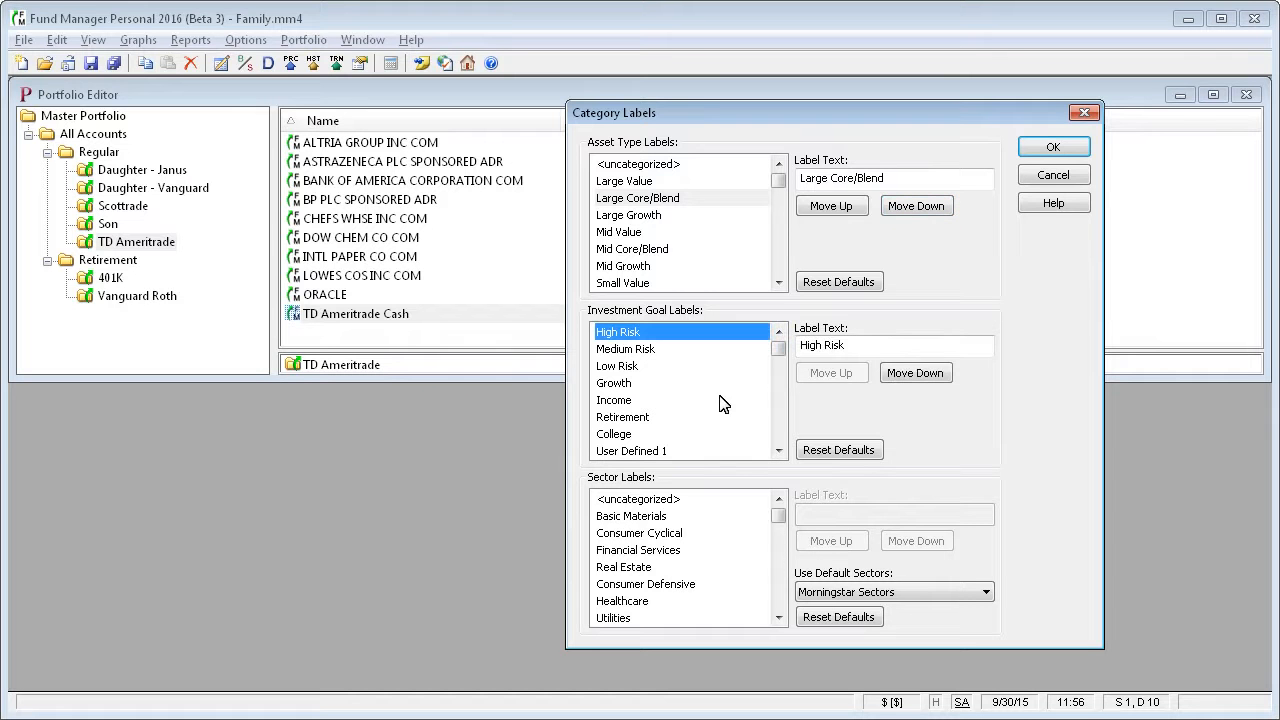
key("Tab")
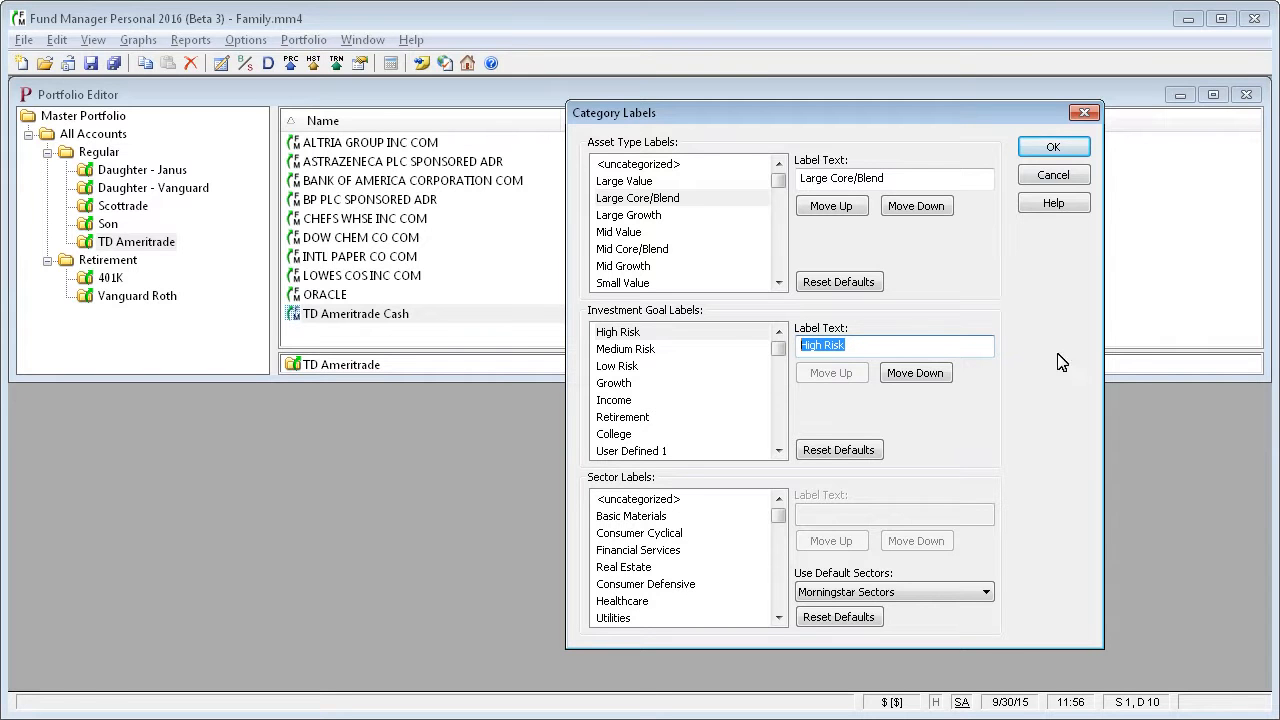
left_click(1078, 182)
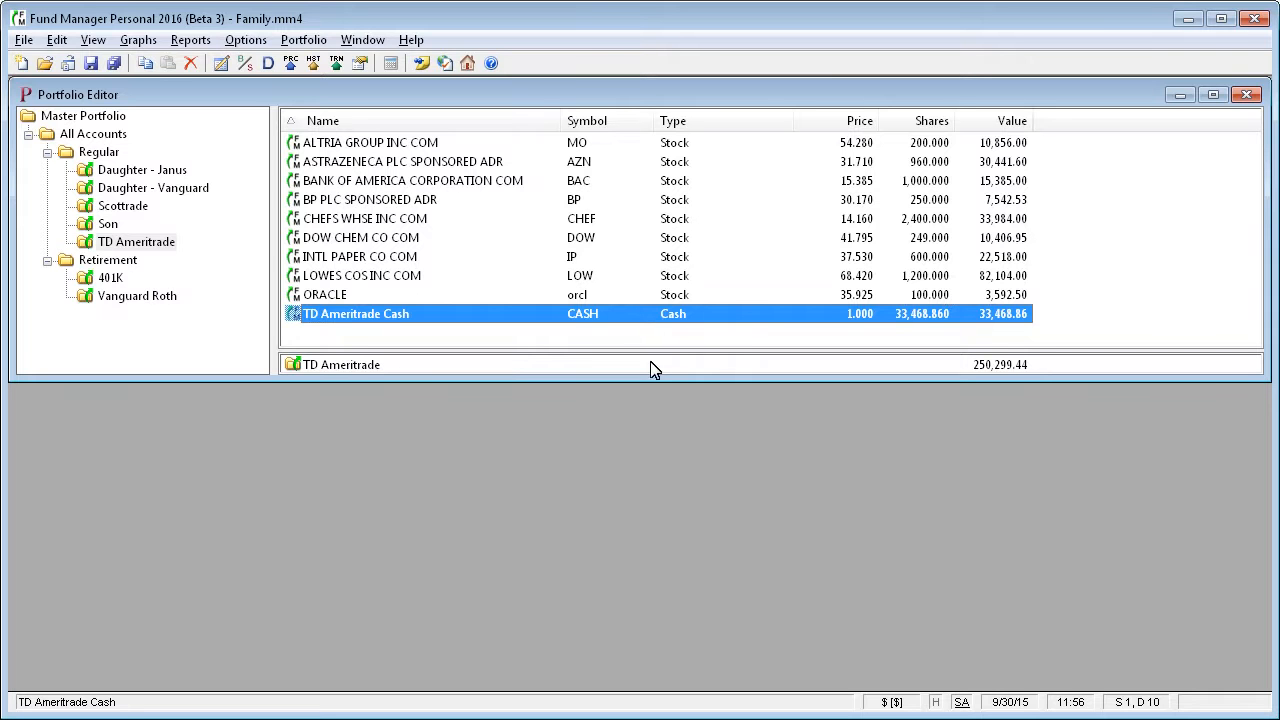
Open the properties of ALTRIA GROUP INC COM and review its investment goal, asset type and sector allocations.
left_click(412, 146)
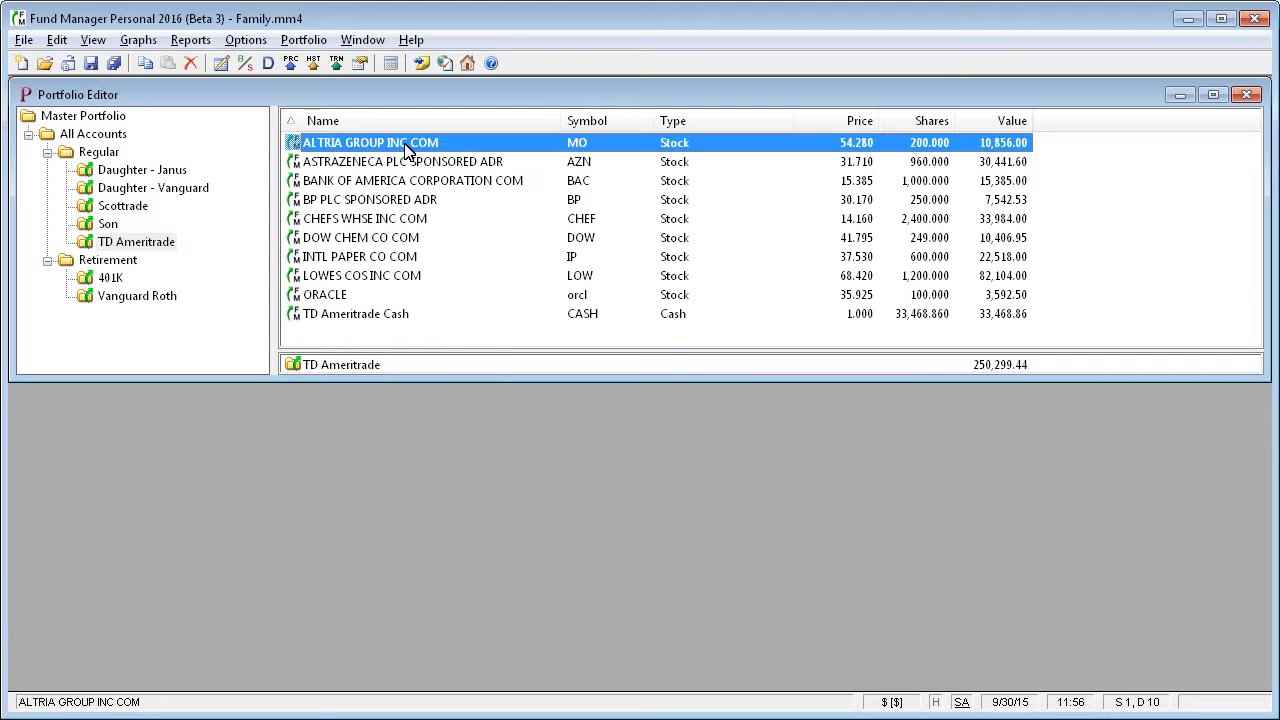
right_click(408, 150)
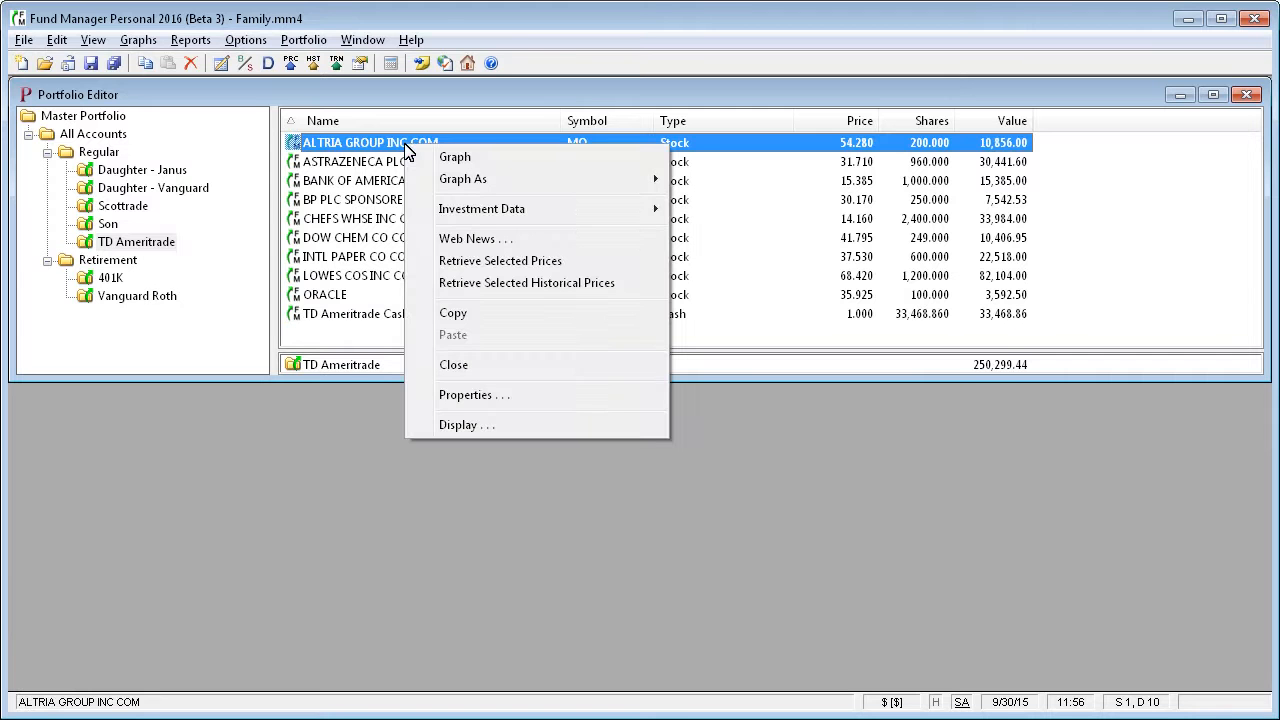
left_click(476, 397)
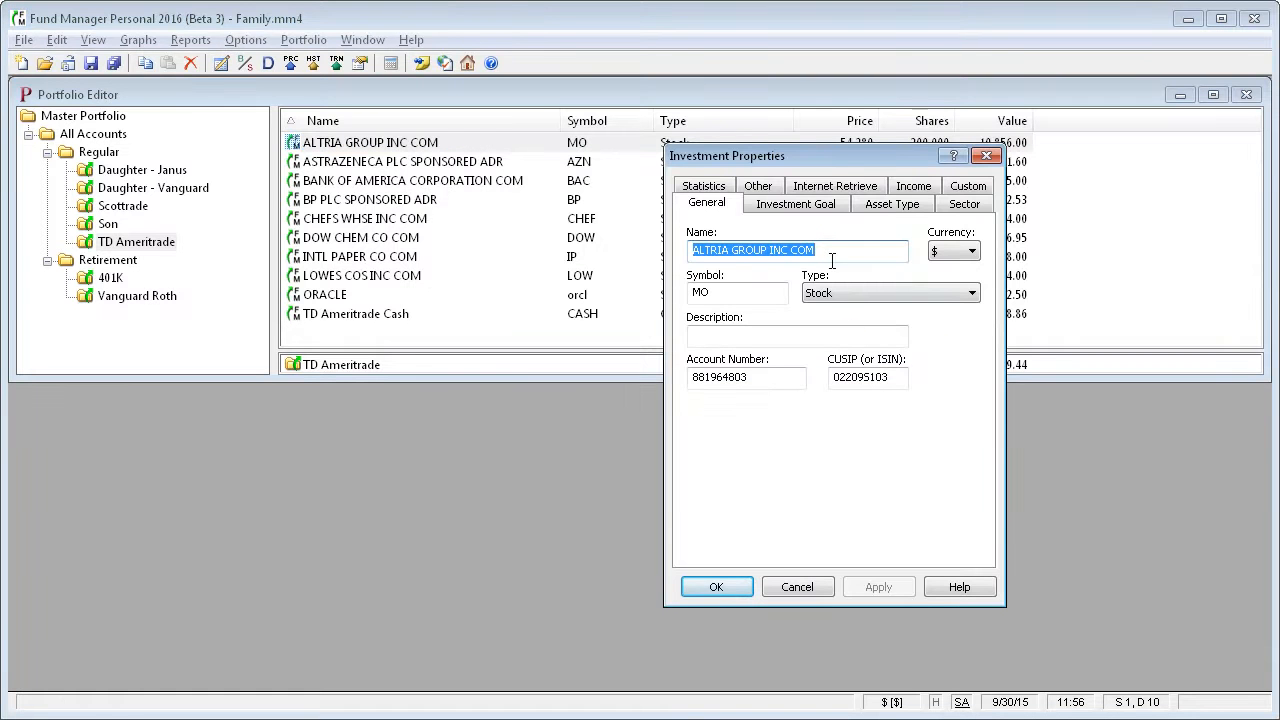
left_click(814, 206)
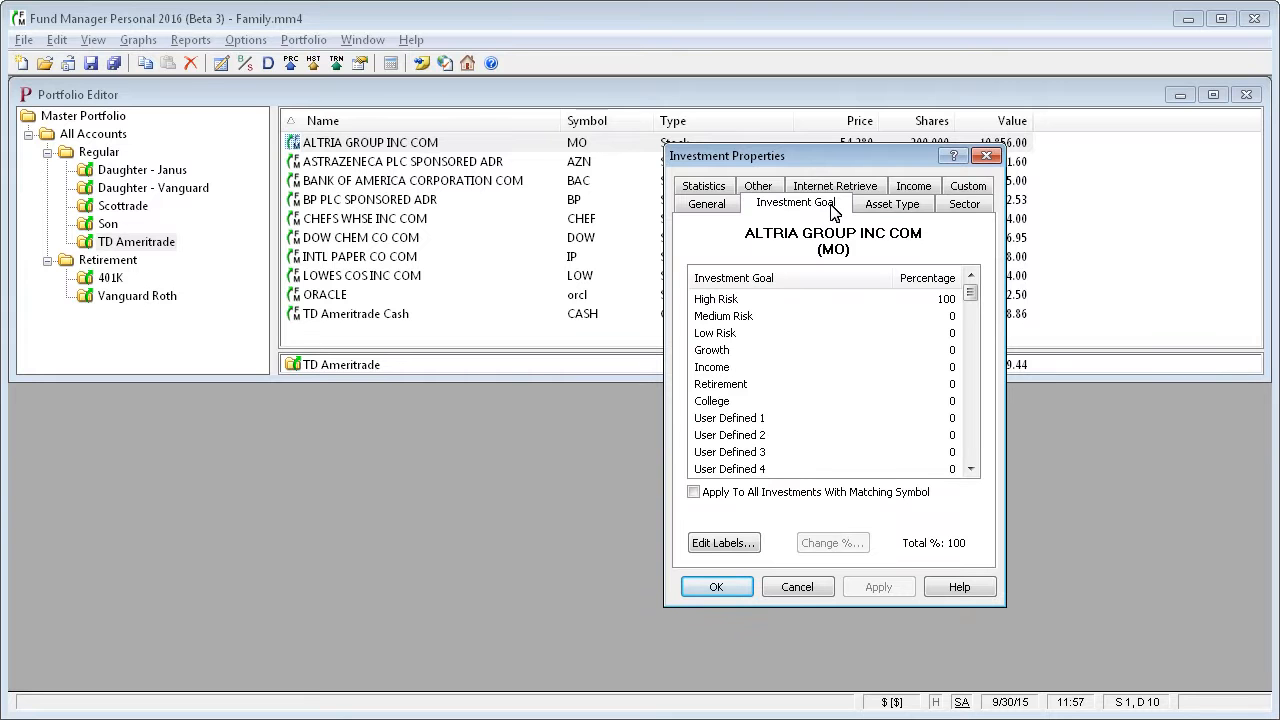
left_click(890, 206)
left_click(966, 206)
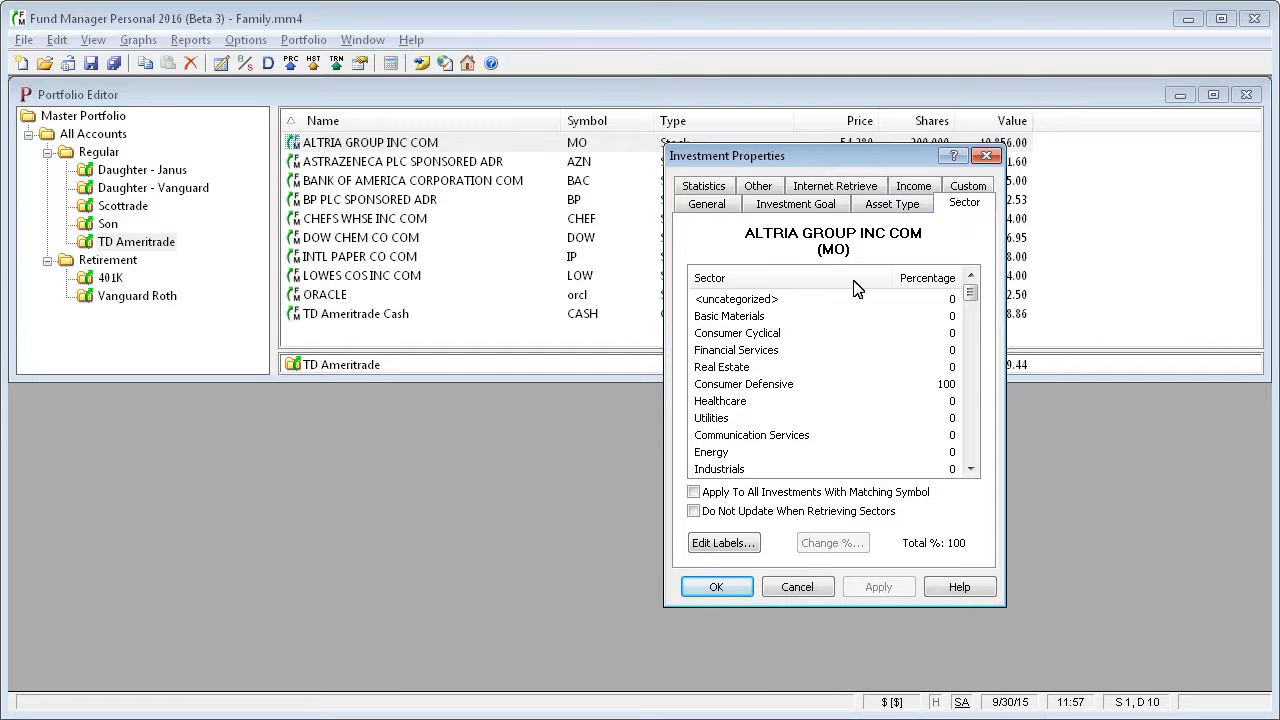
Open the Unused 1 asset type percentage of ALTRIA GROUP INC COM for editing, and cancel.
left_click(900, 208)
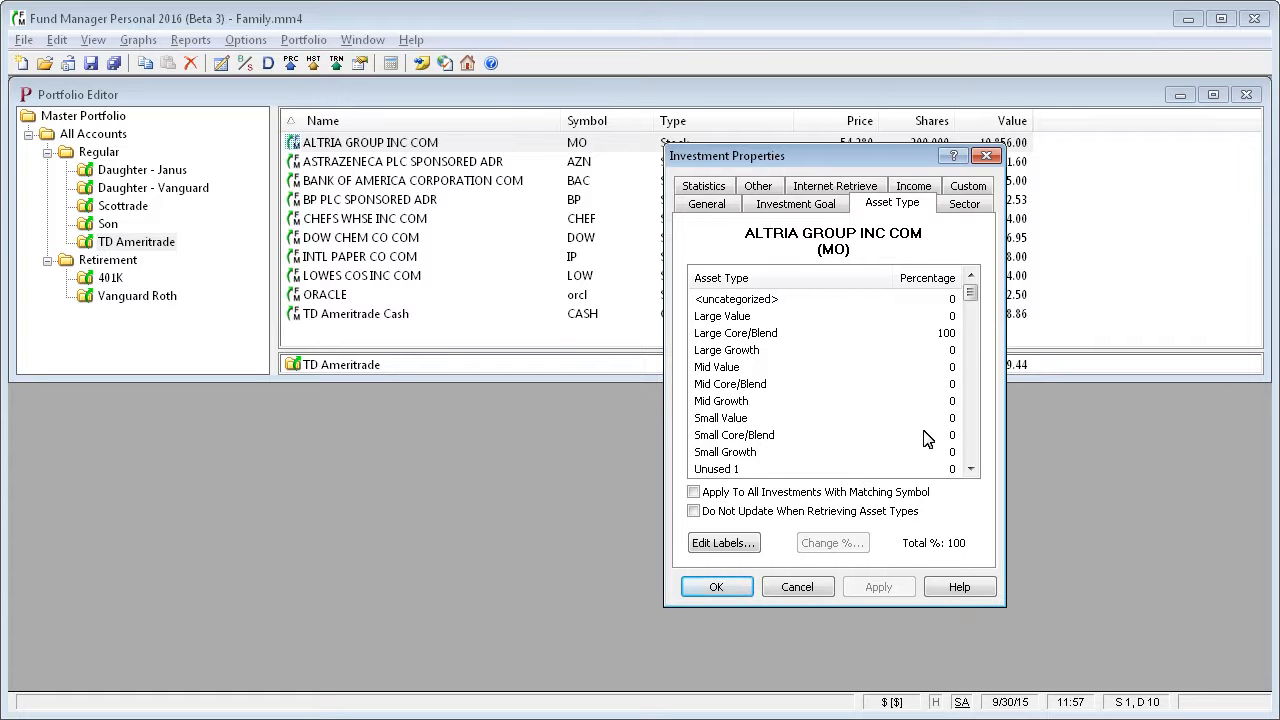
left_click(738, 470)
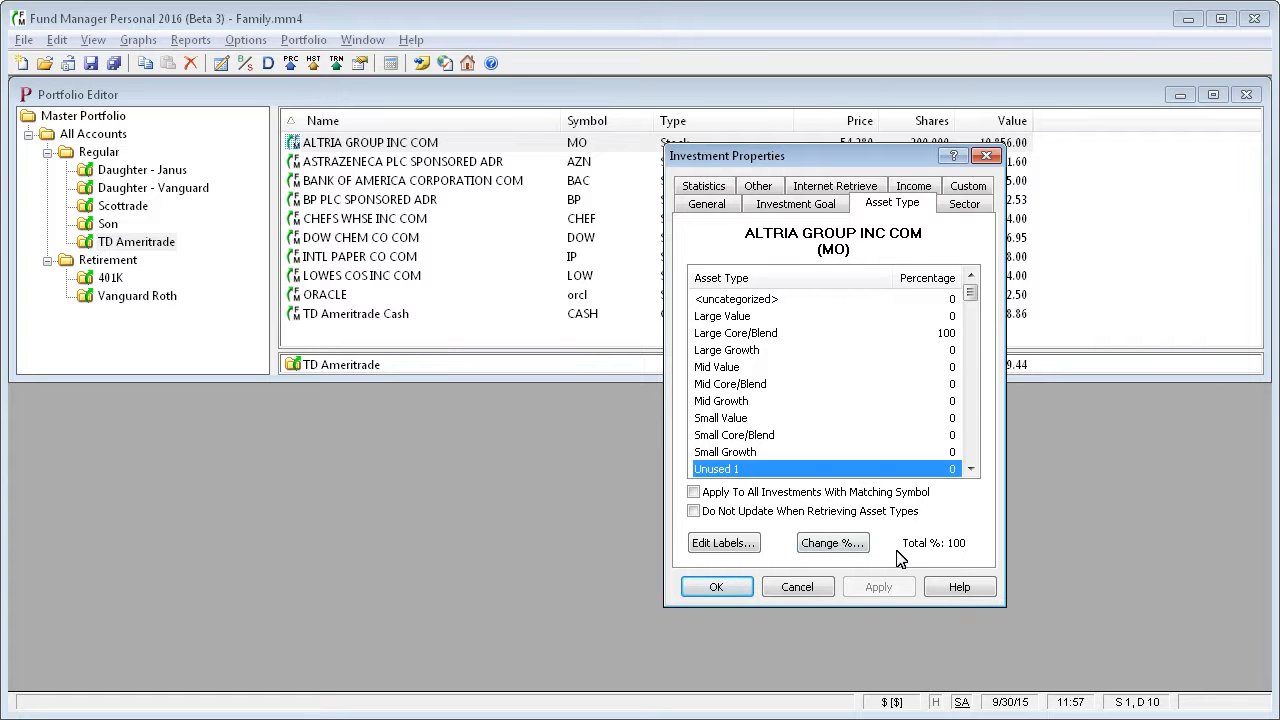
left_click(836, 546)
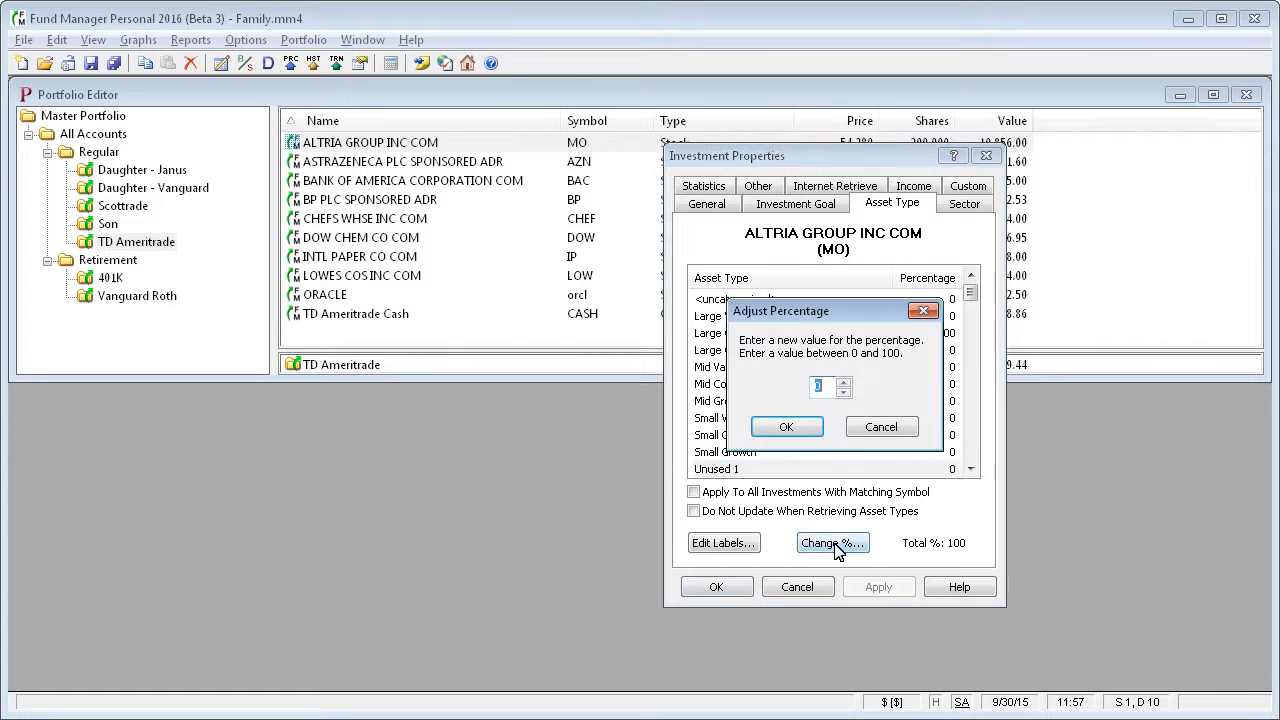
left_click(885, 428)
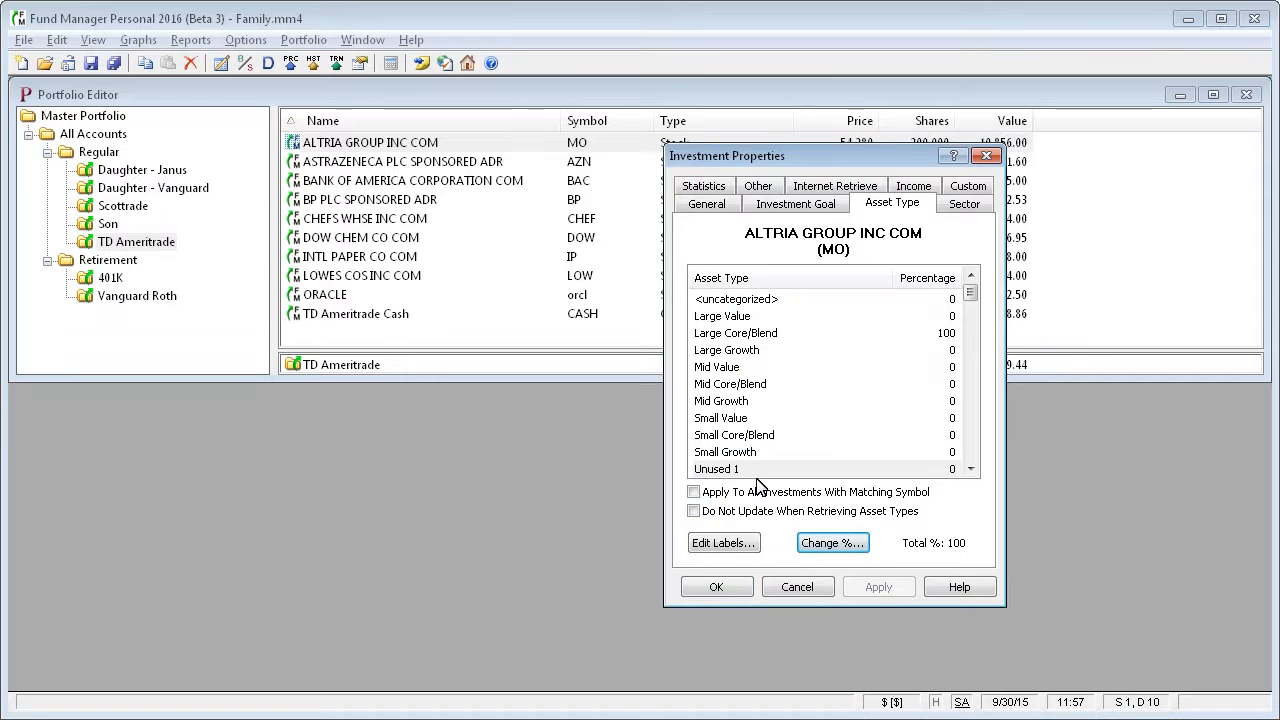
Assign the whole 100% asset type allocation to Small Growth, and reassign it to Large Value.
left_click(728, 454)
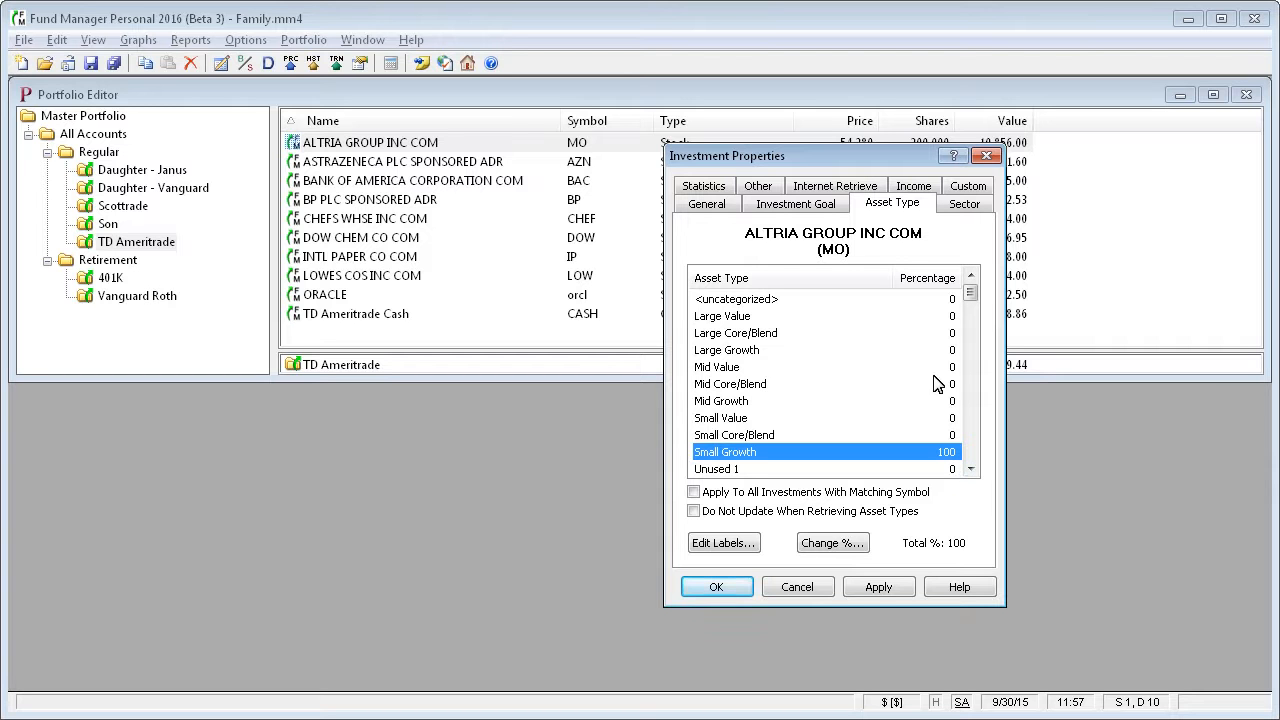
left_click(955, 320)
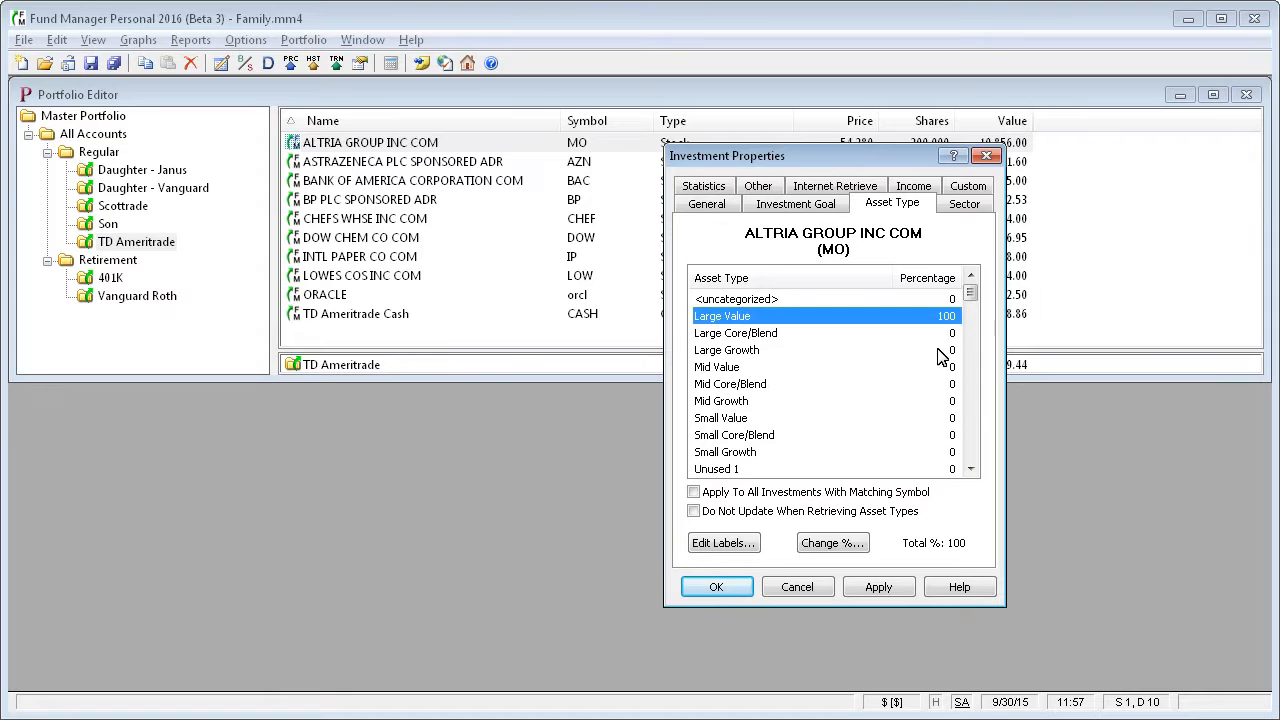
Try splitting the asset type allocation by setting Large Value to 50% and picking Large Core/Blend.
left_click(835, 544)
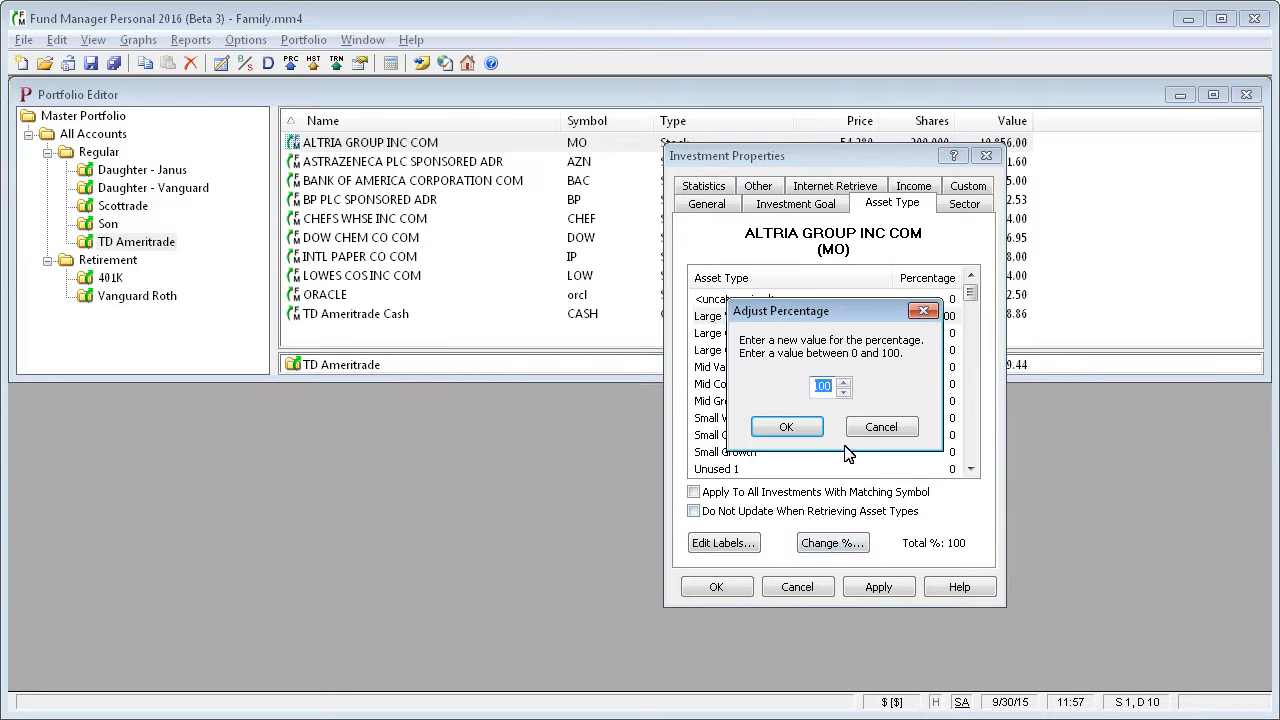
type("50")
left_click(808, 432)
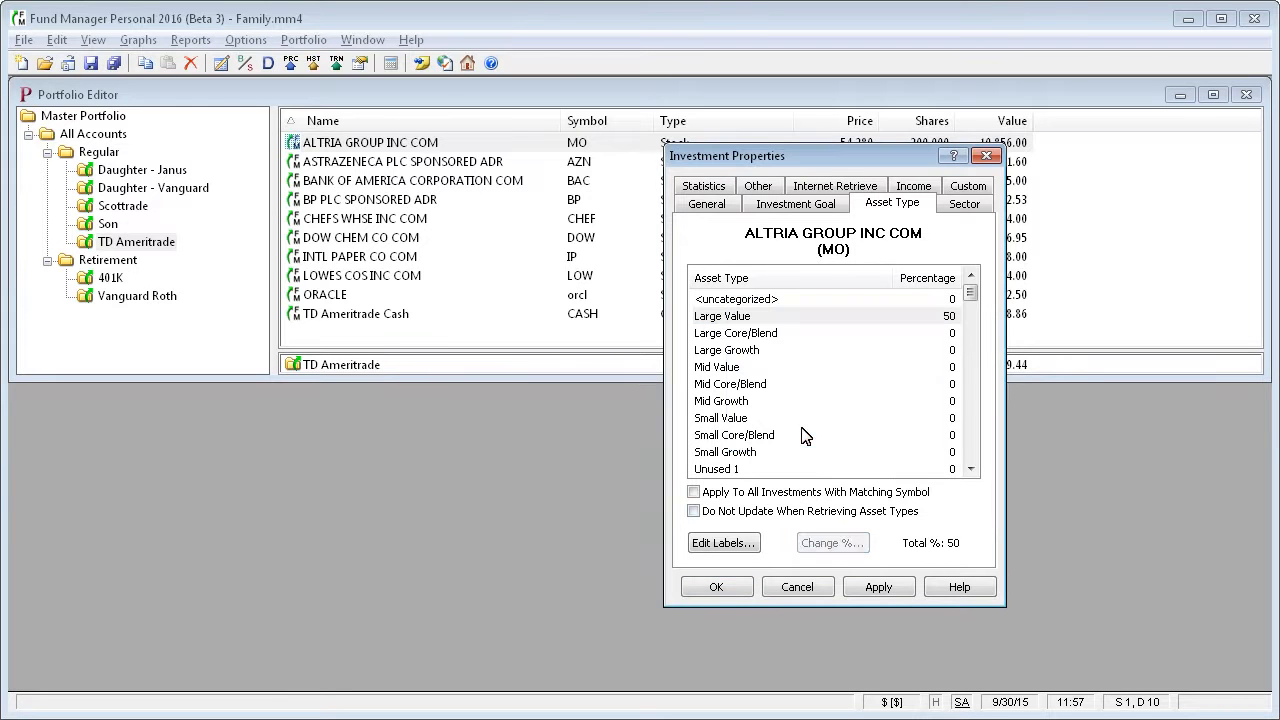
left_click(945, 336)
Assign 100% to the Large Value asset type again and reduce its share to 50%.
left_click(943, 318)
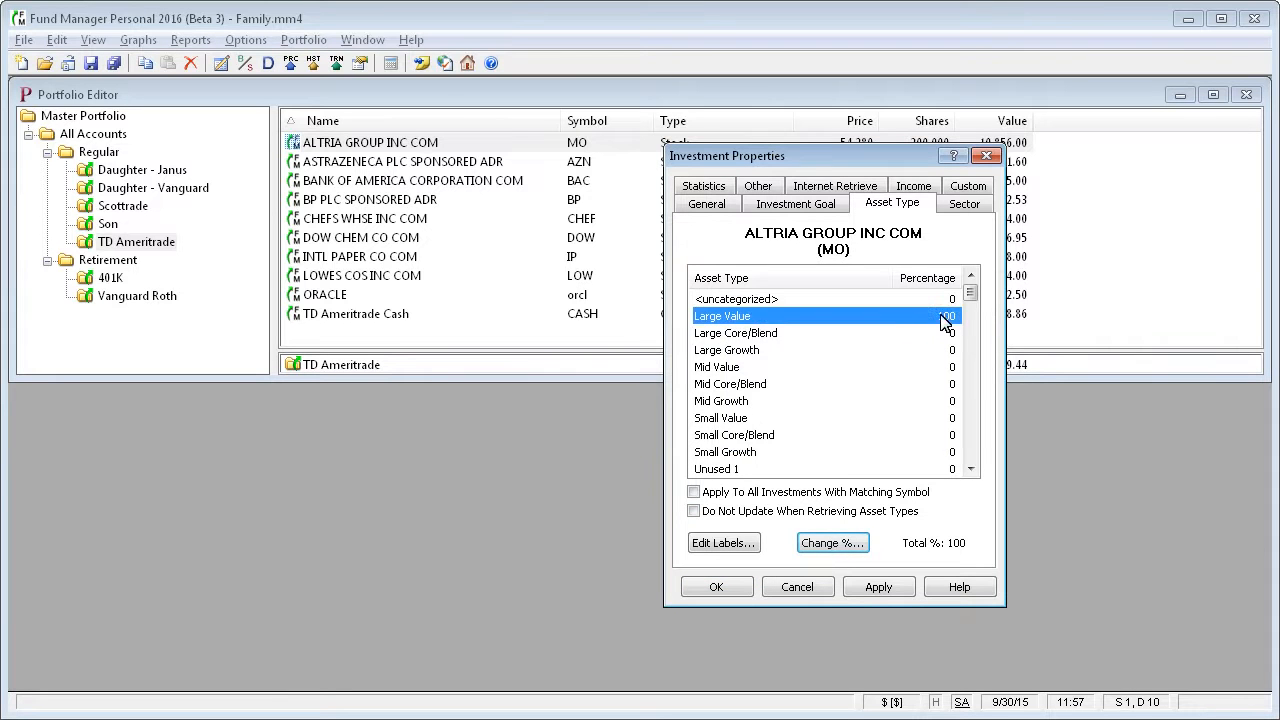
left_click(832, 543)
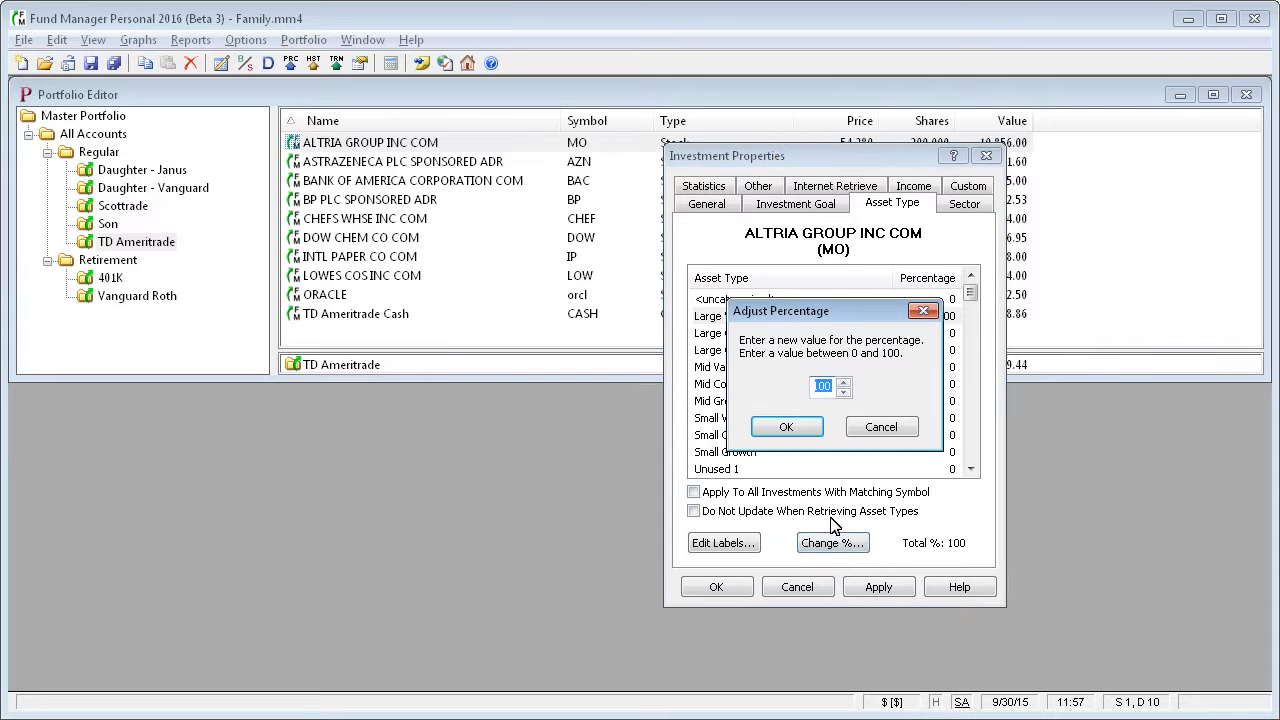
type("50")
key("Return")
Set the Large Core/Blend asset type percentage to 40 for ALTRIA GROUP INC COM.
left_click(922, 334)
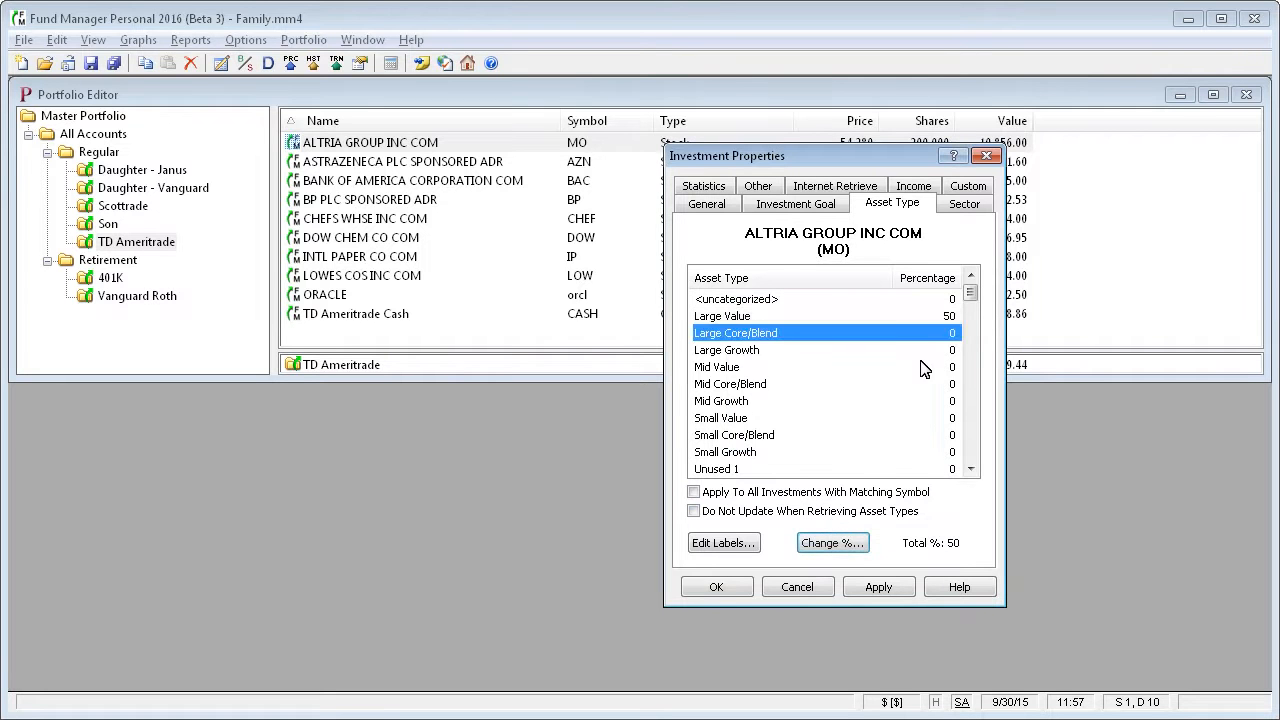
left_click(840, 544)
type("4")
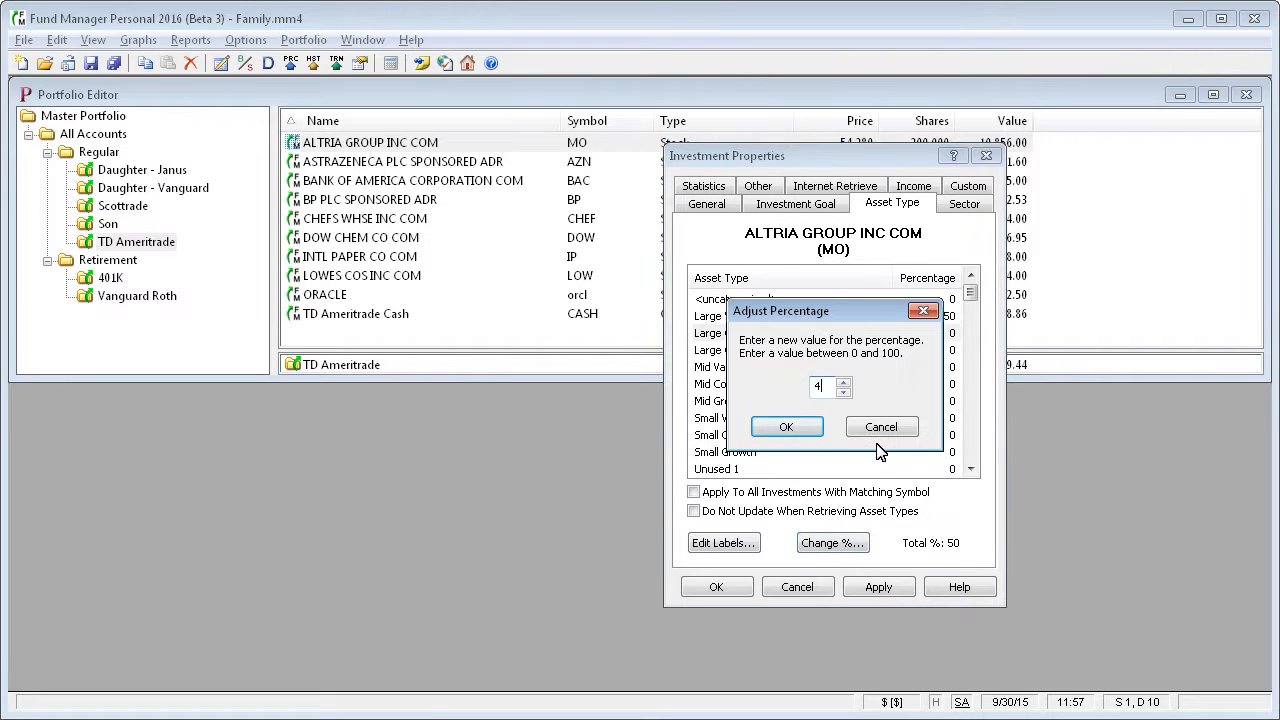
type("0")
left_click(786, 428)
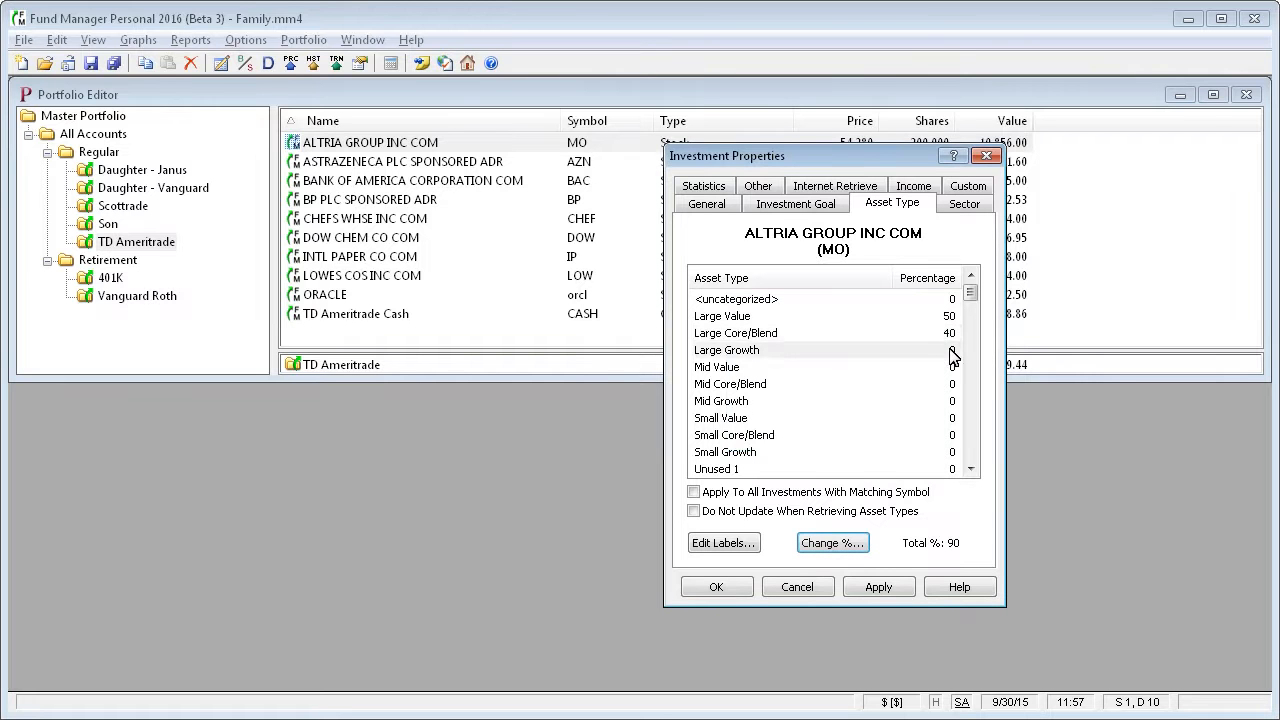
Set the Mid Value asset type percentage to 10 for ALTRIA GROUP INC COM.
left_click(952, 367)
left_click(834, 543)
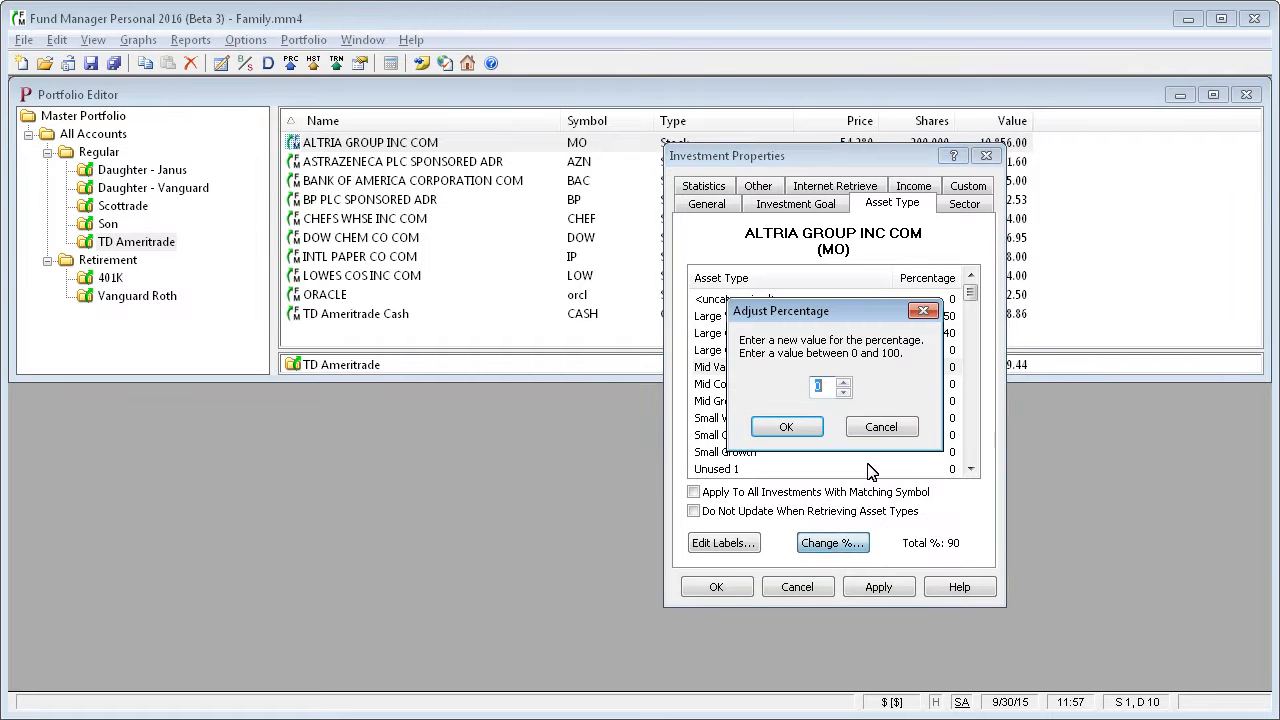
type("1")
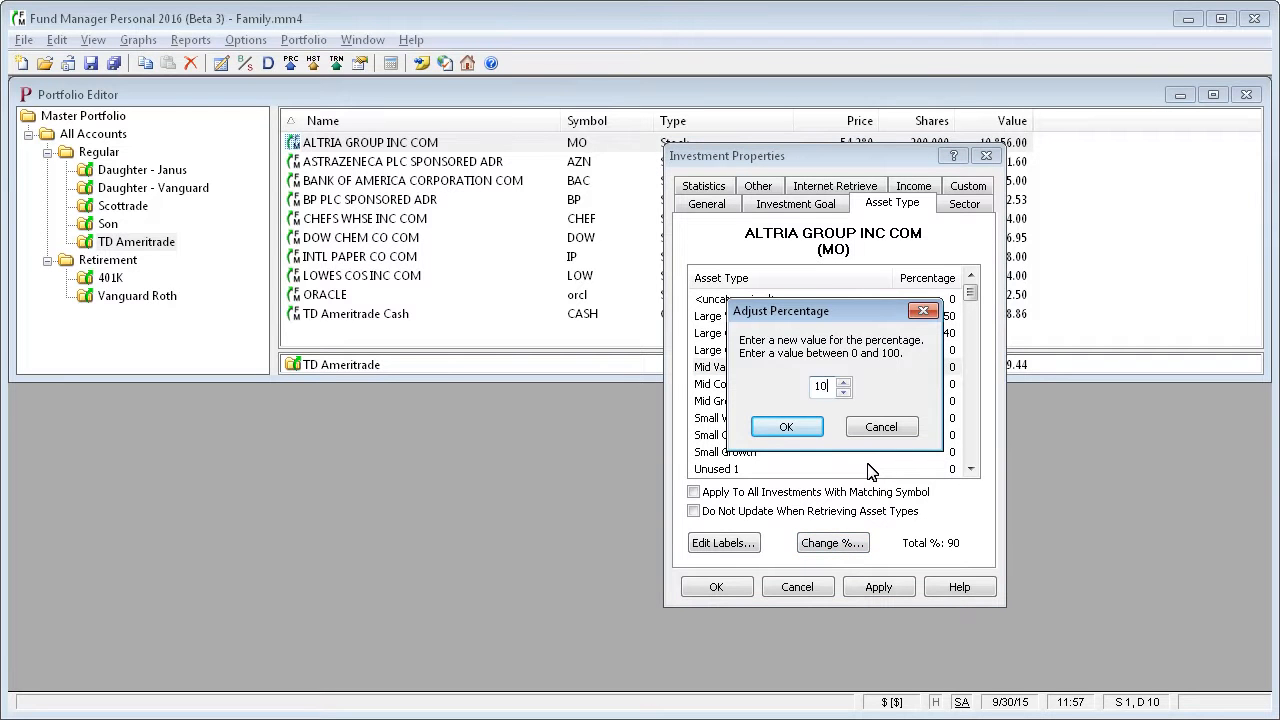
left_click(806, 428)
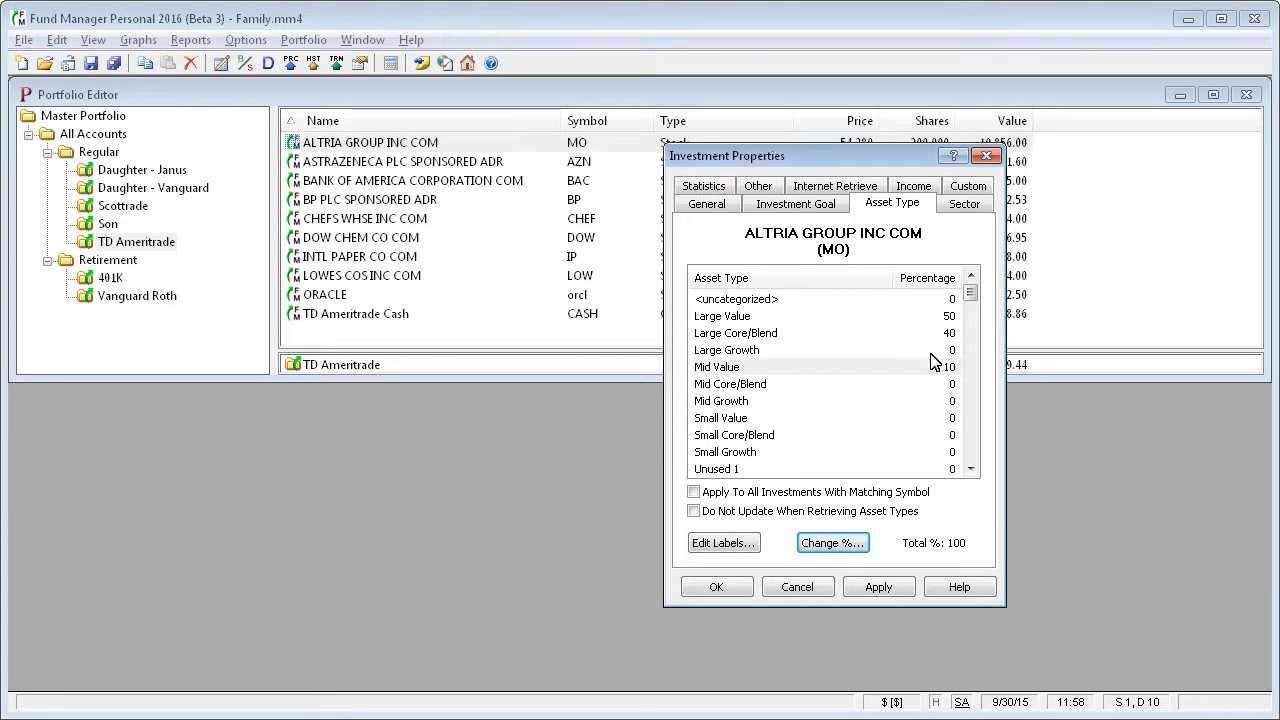
Try the options for applying asset types to matching symbols and skipping updates during retrieval, and clear both again.
left_click(693, 492)
left_click(789, 513)
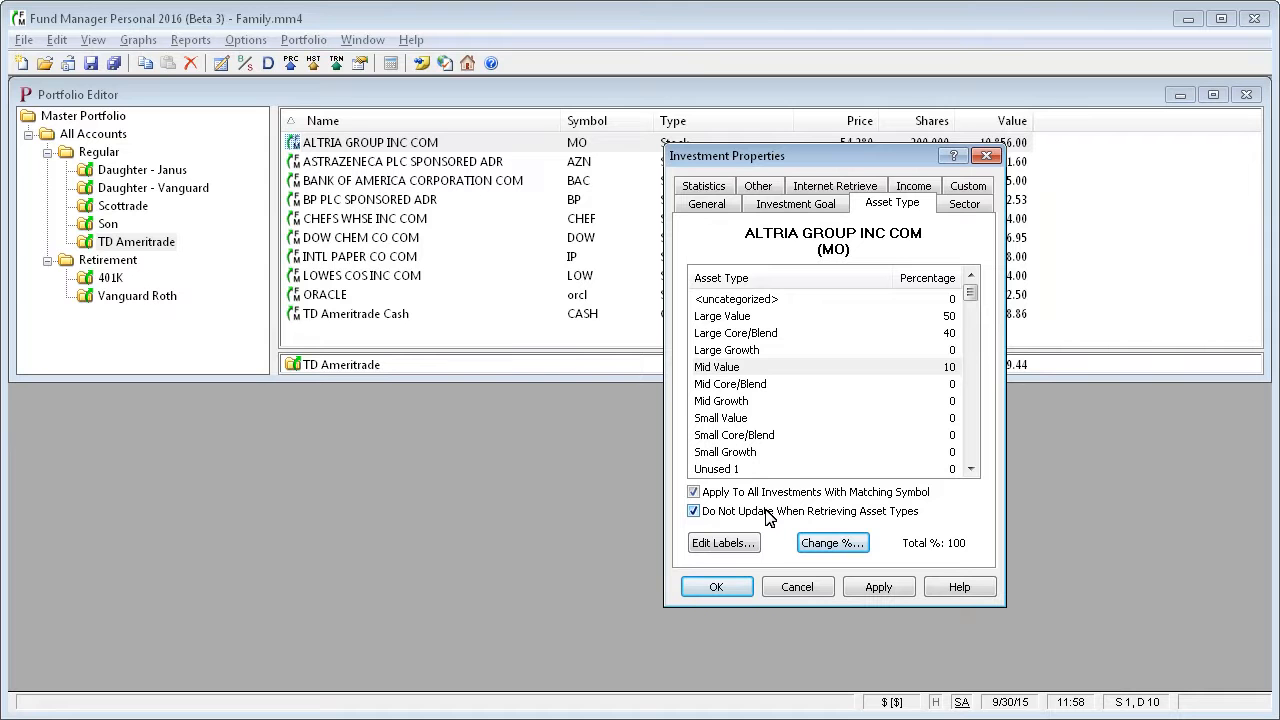
left_click(766, 512)
left_click(766, 494)
View the category labels without editing them, and discard the pending investment property changes.
left_click(721, 546)
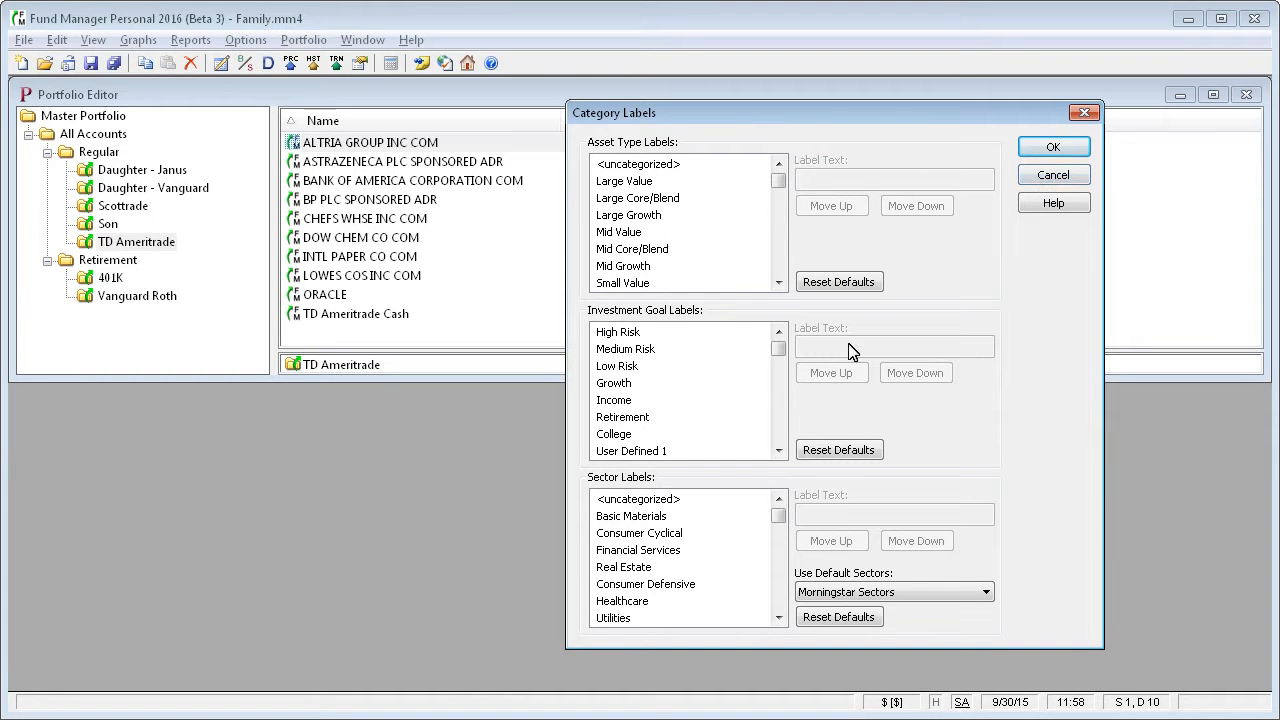
left_click(1053, 176)
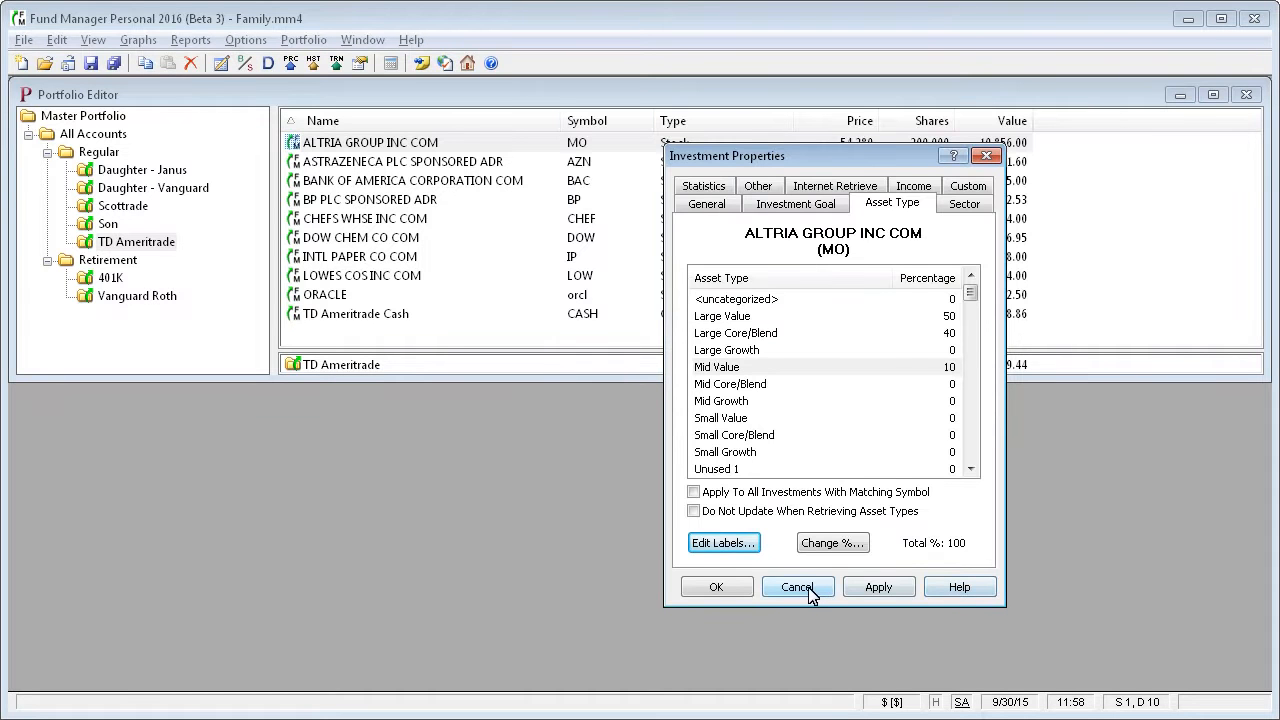
left_click(797, 587)
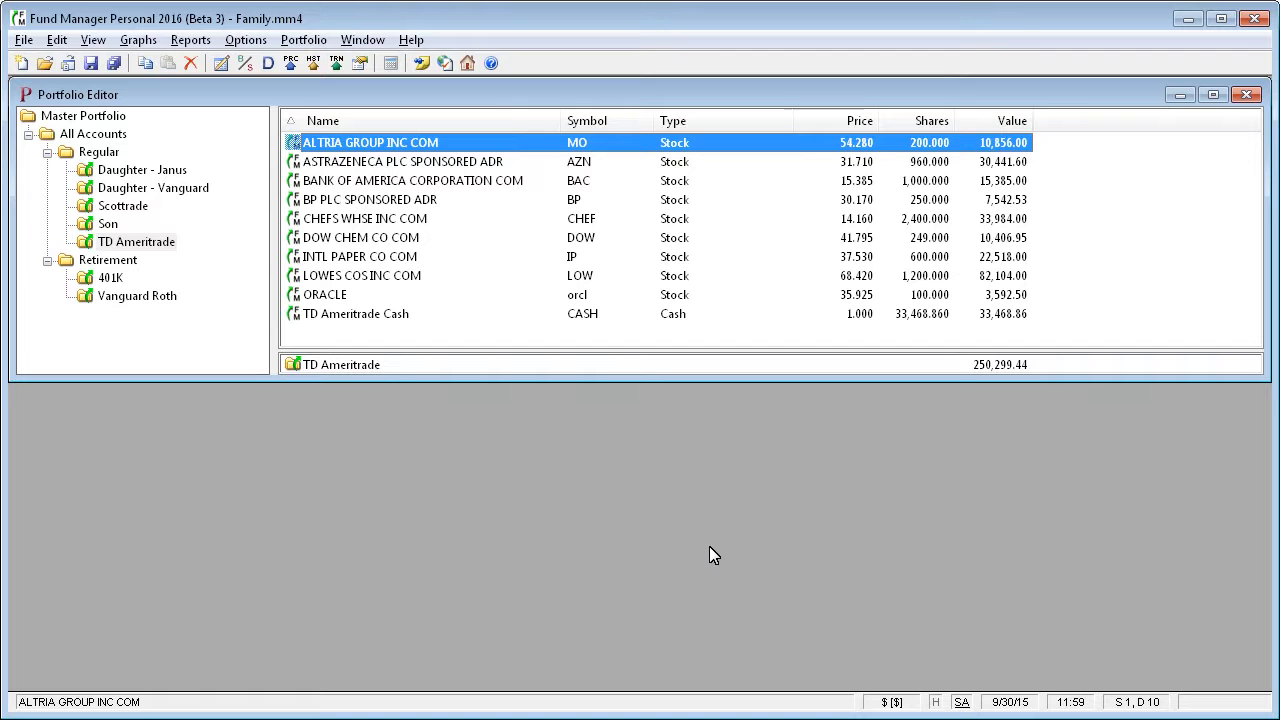
Open the internet retrieval of asset types and choose Master Portfolio as the portfolio to retrieve for.
left_click(57, 40)
mouse_move(114, 137)
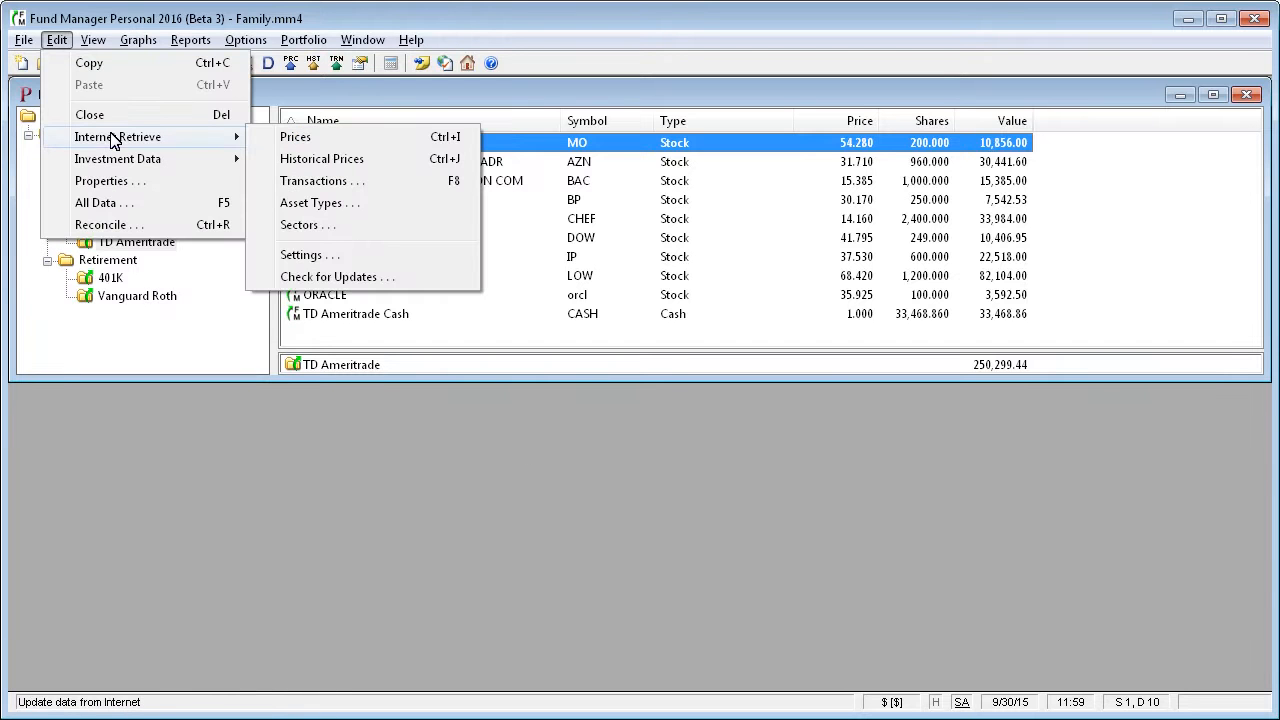
left_click(384, 212)
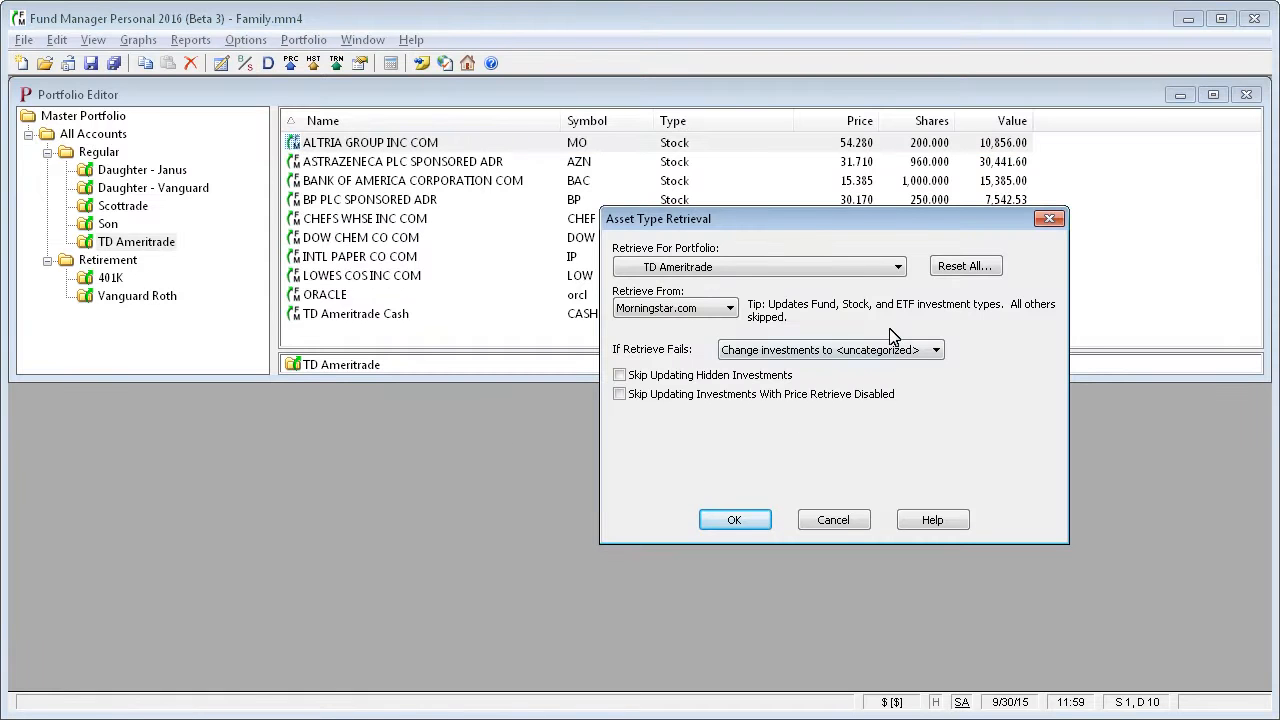
left_click(898, 268)
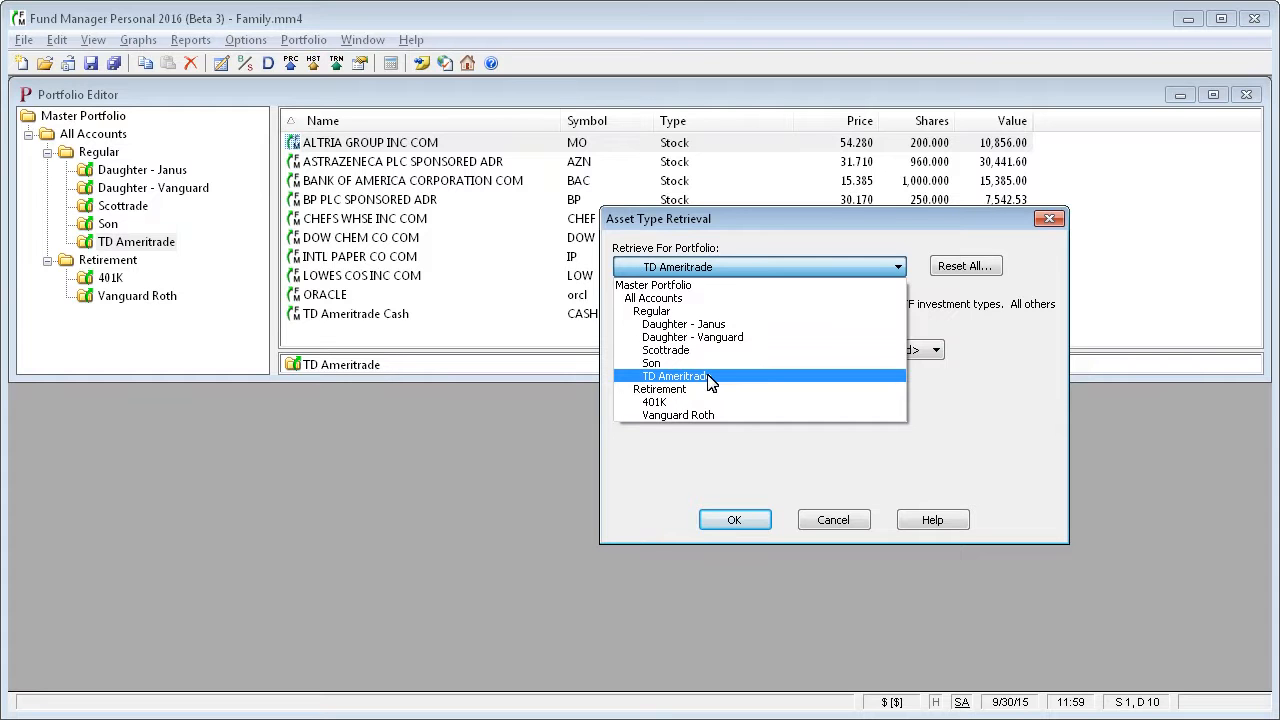
left_click(688, 292)
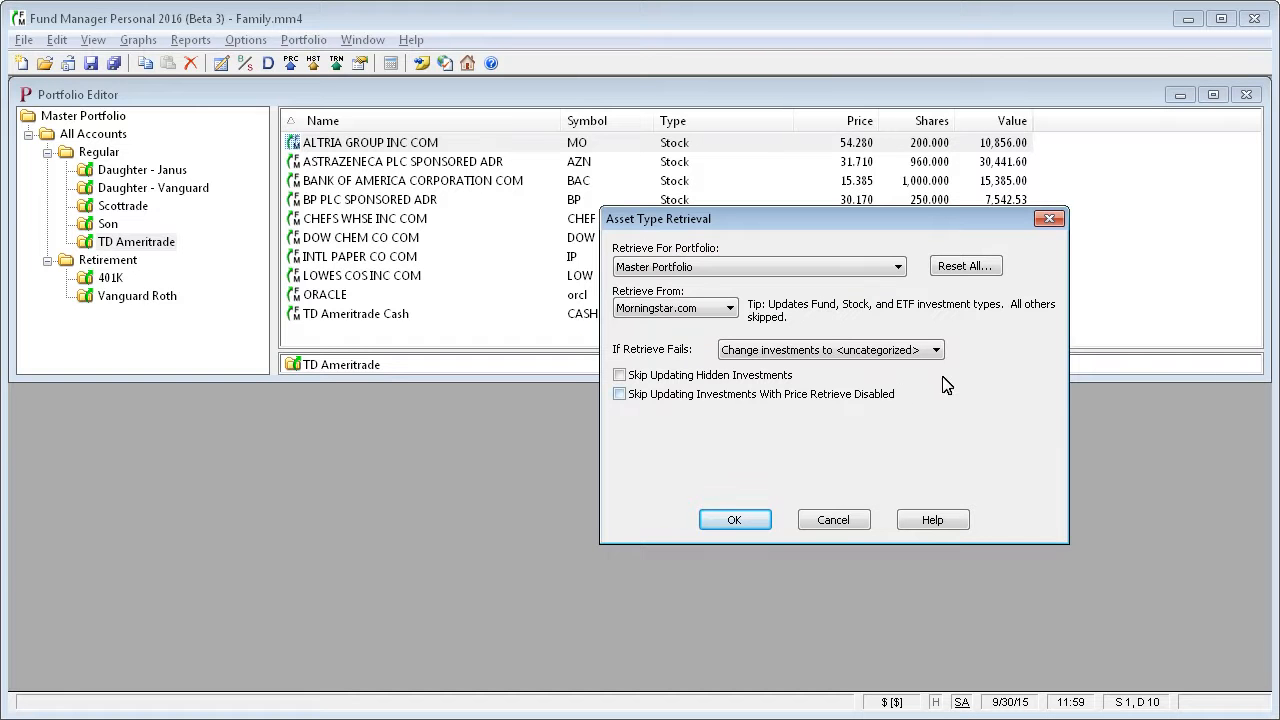
Reset the asset types of all investments in Master Portfolio to <uncategorized>.
left_click(977, 268)
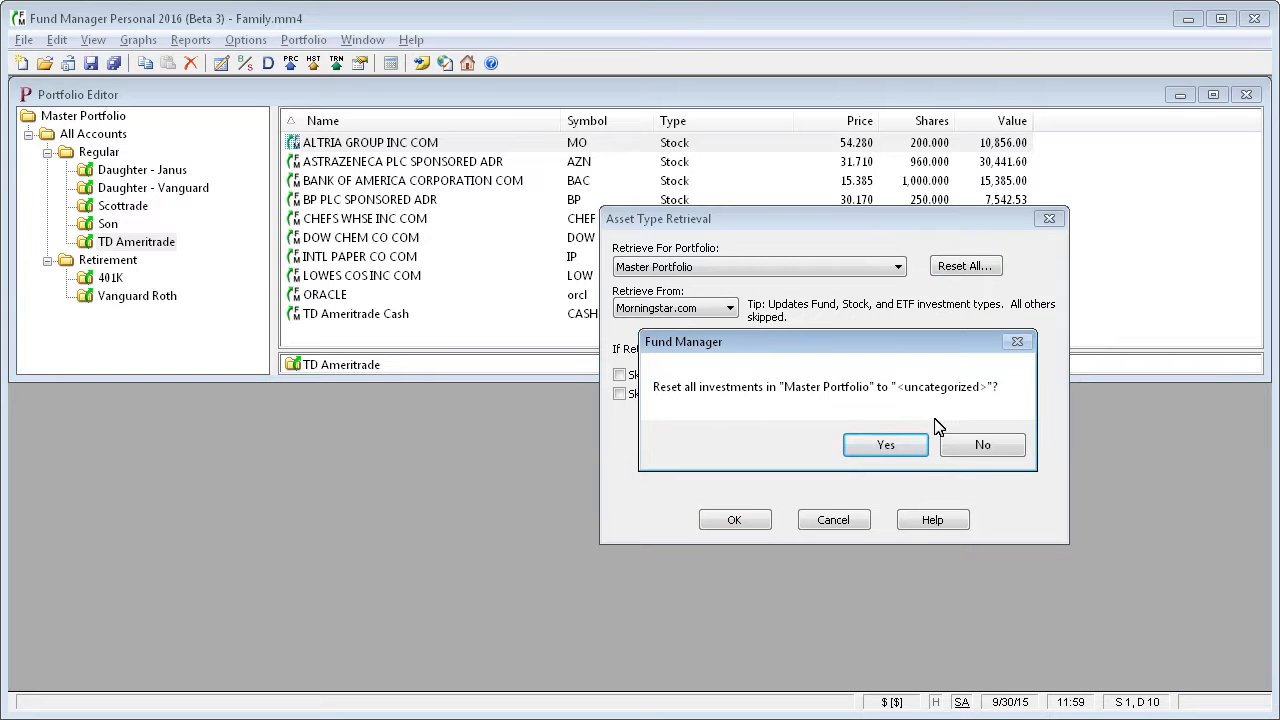
left_click(887, 447)
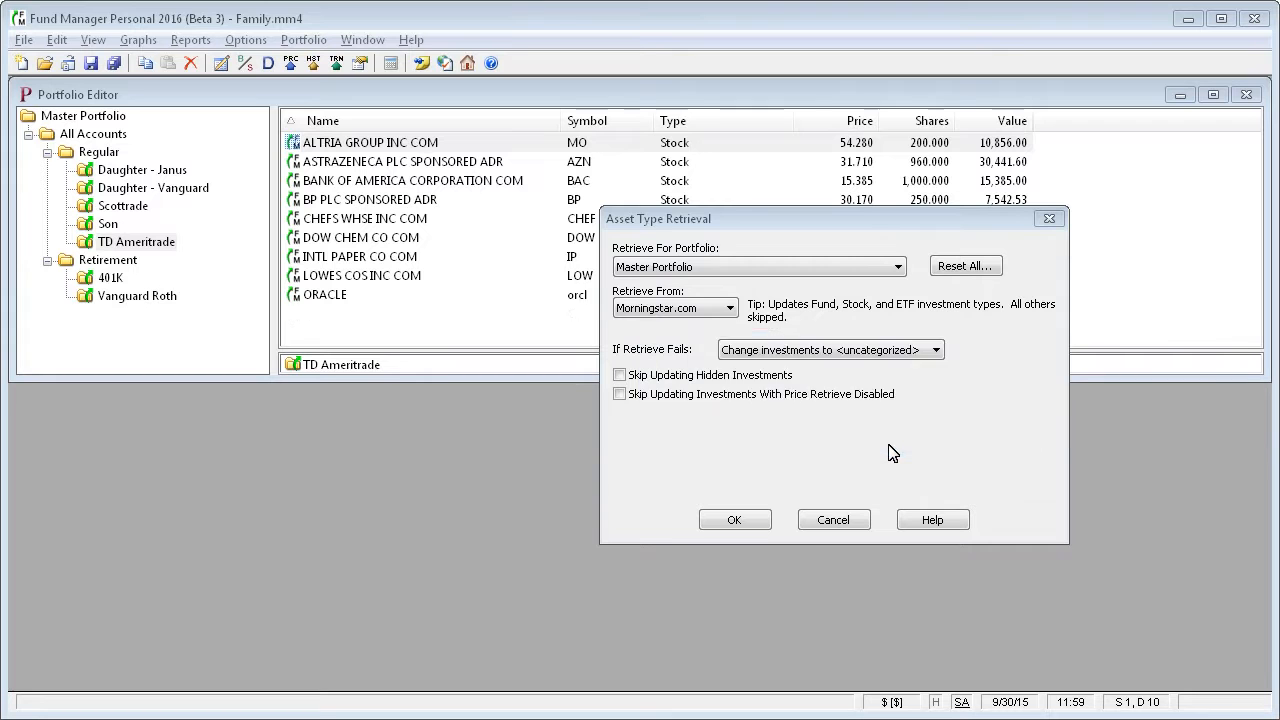
left_click(921, 449)
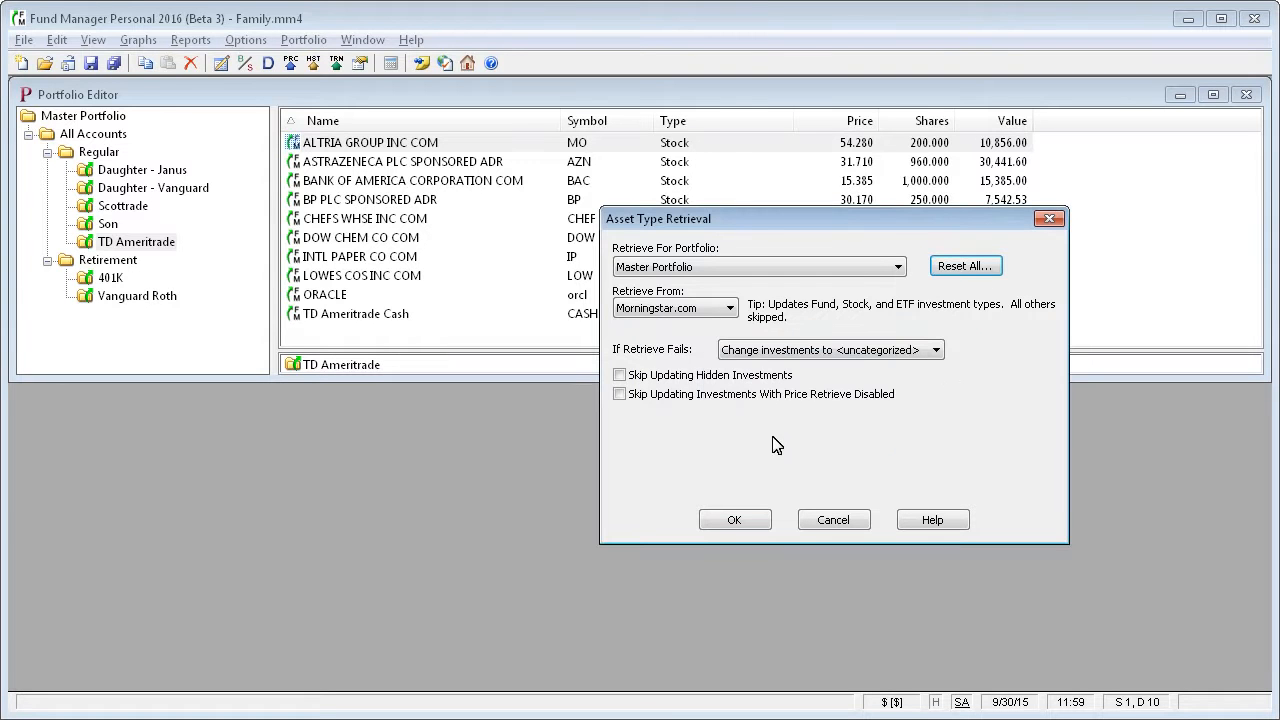
Try Yahoo as the asset type retrieval source, and switch back to Morningstar.com.
left_click(731, 310)
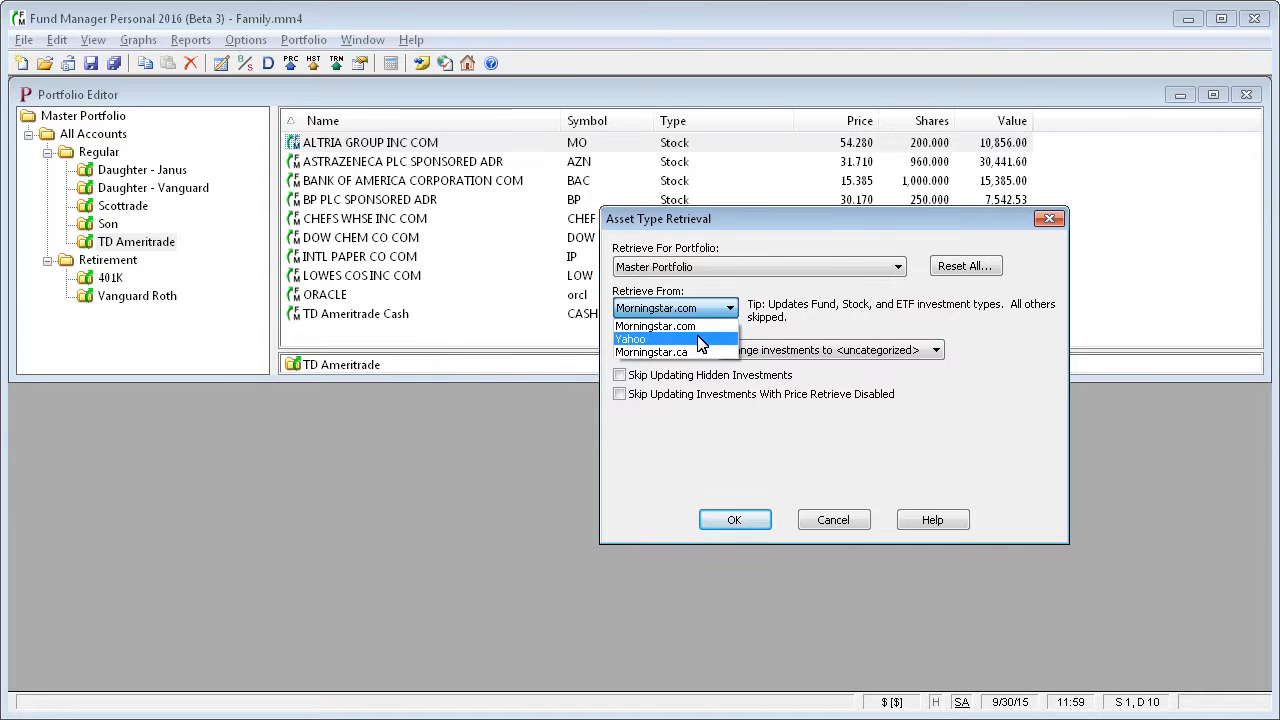
left_click(710, 340)
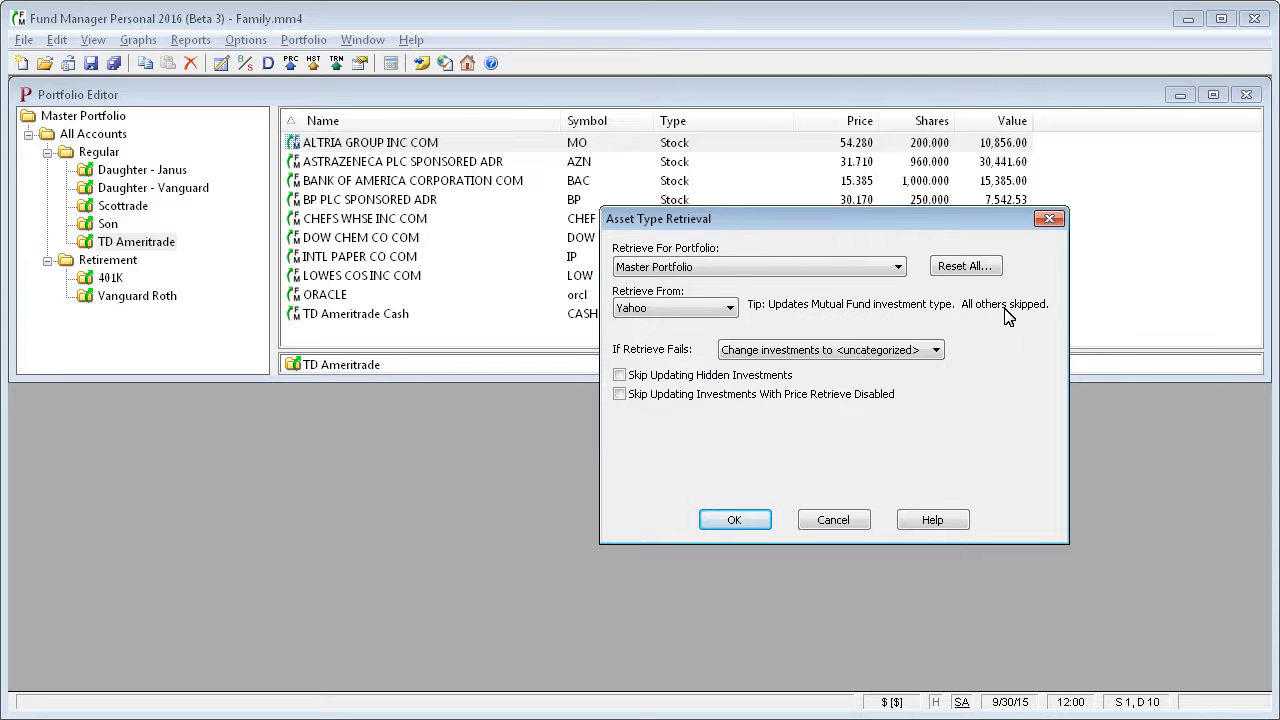
left_click(729, 309)
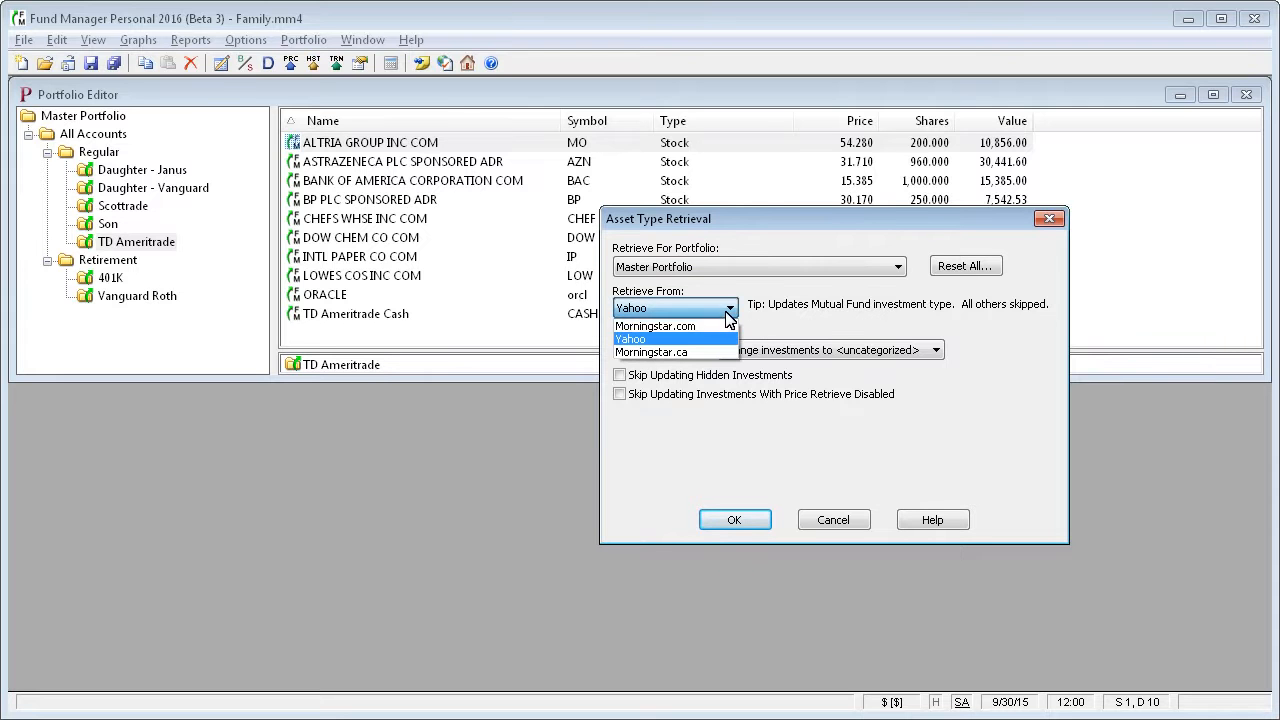
left_click(722, 330)
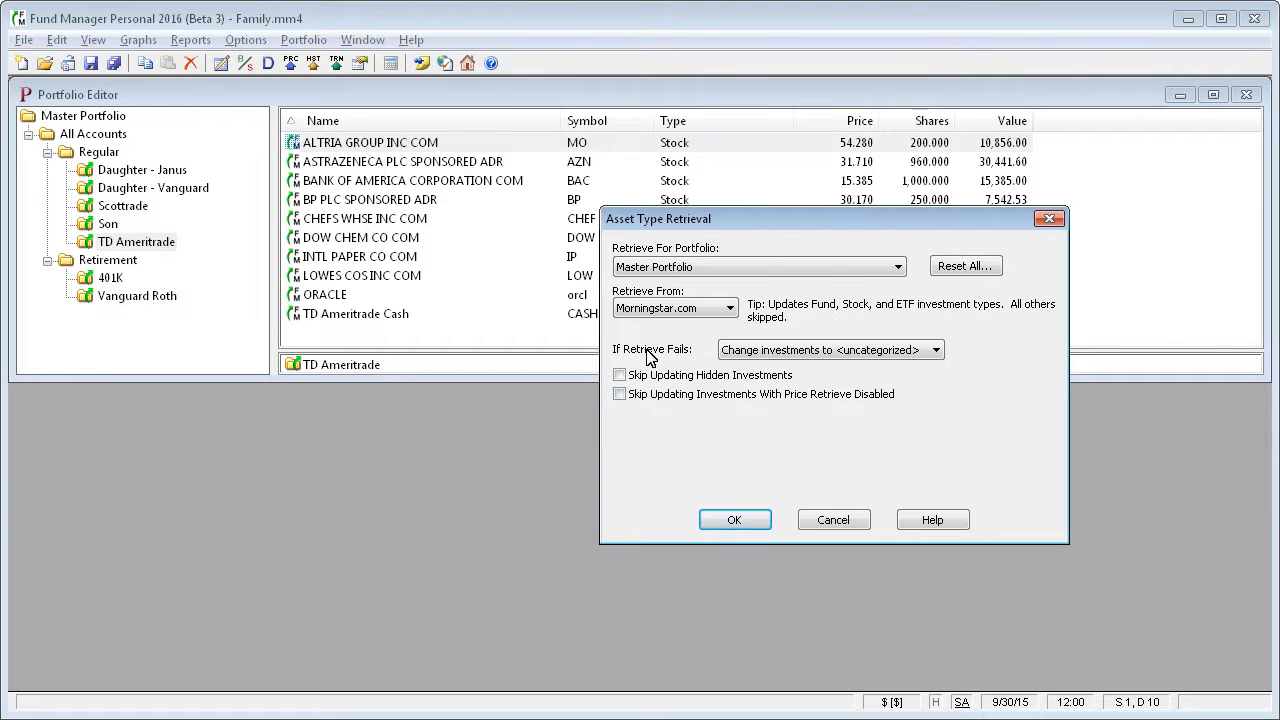
Run the asset type retrieval with failed investments changed to <uncategorized>, and decline viewing the log file.
left_click(935, 352)
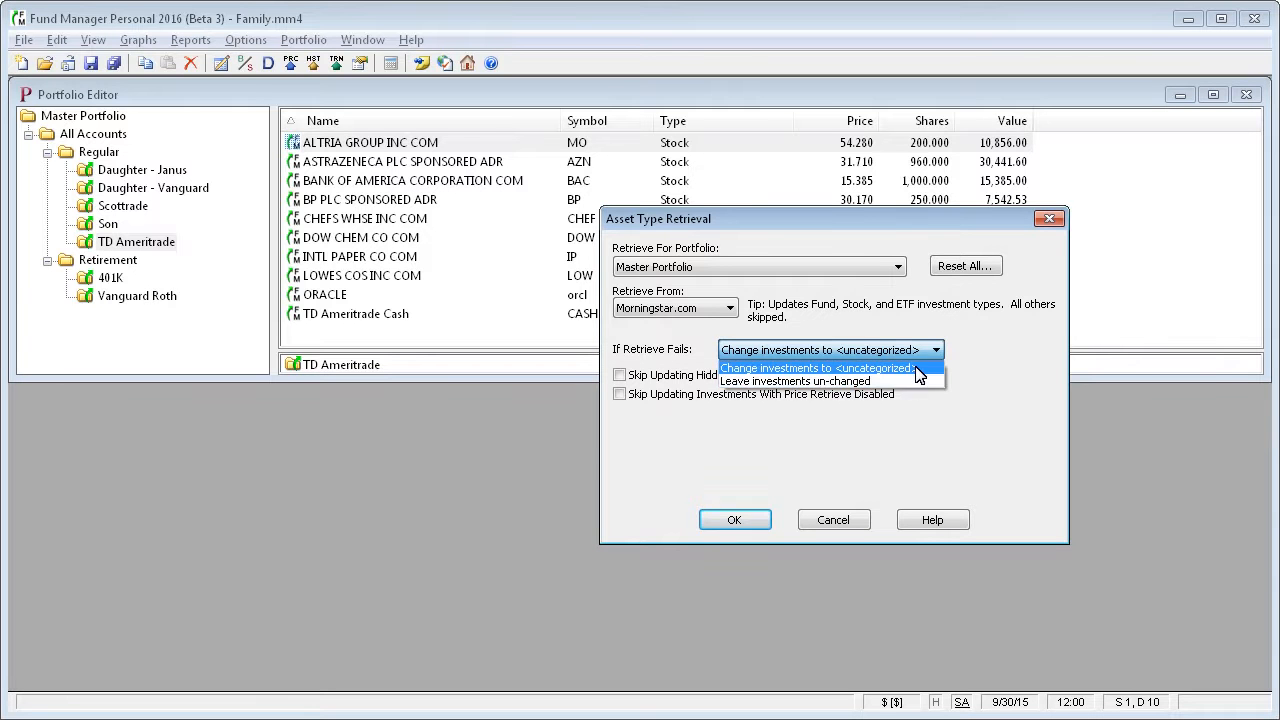
left_click(918, 369)
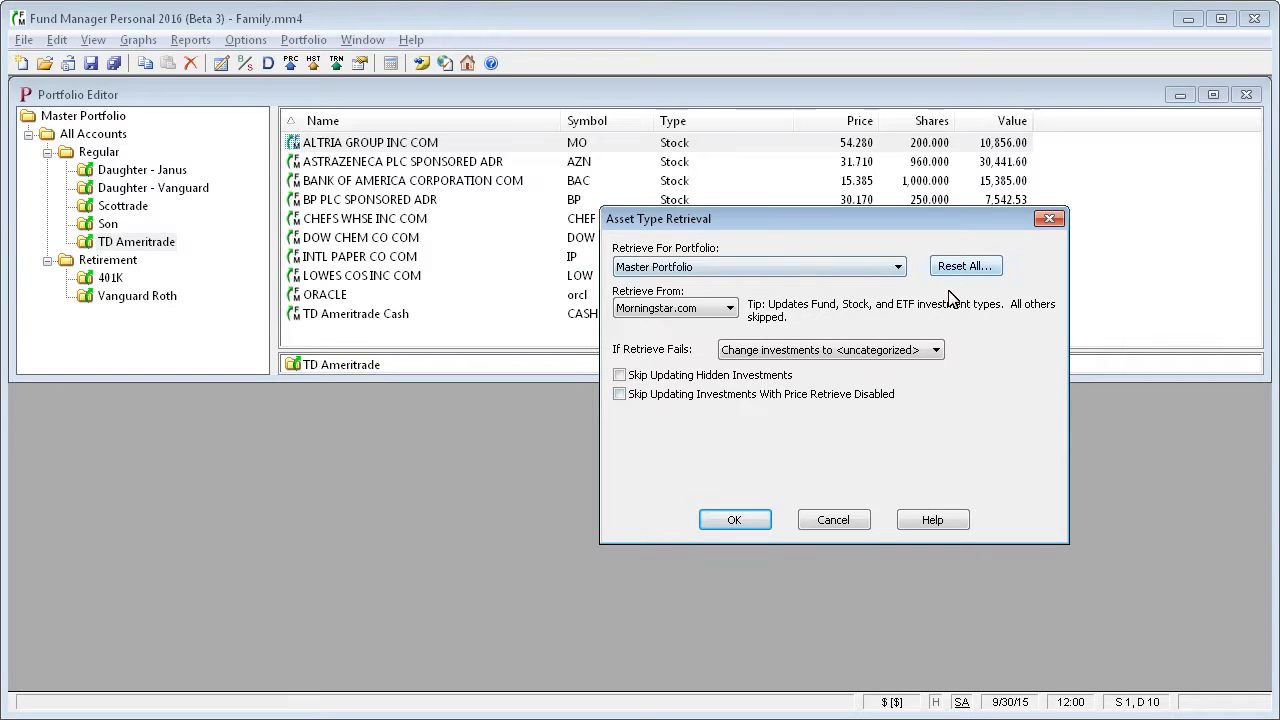
left_click(748, 526)
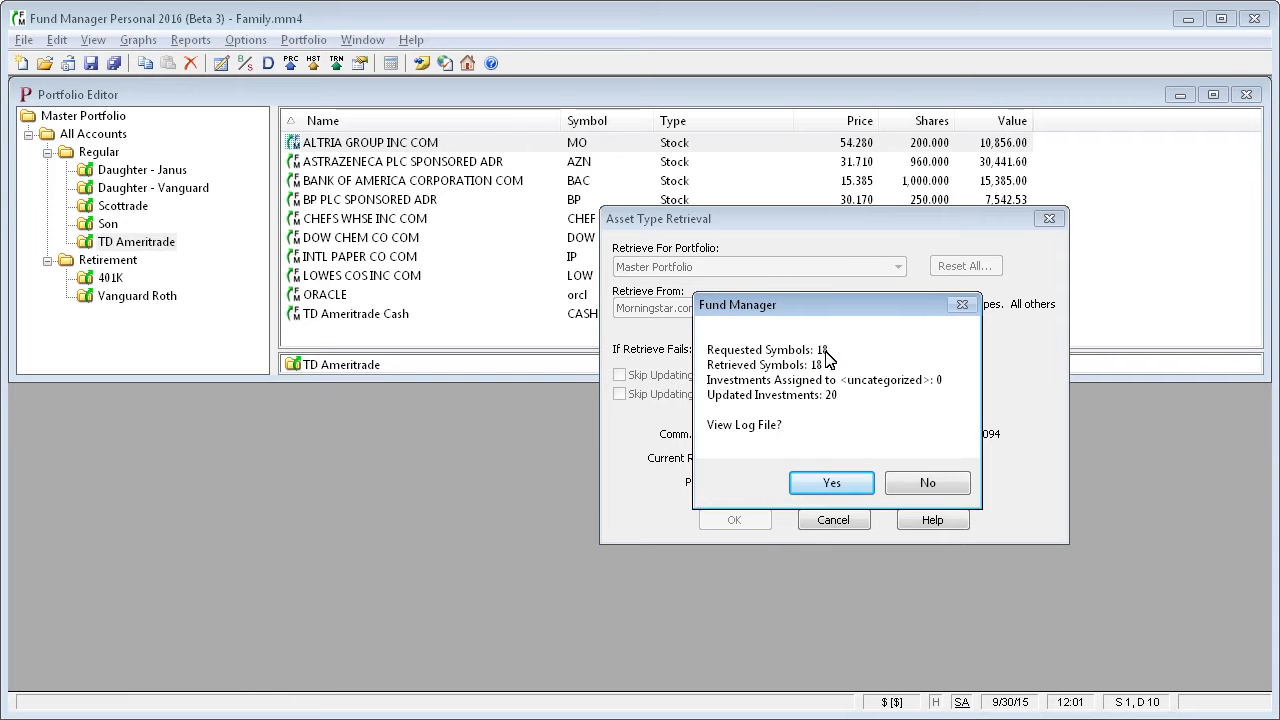
left_click_drag(842, 312, 854, 341)
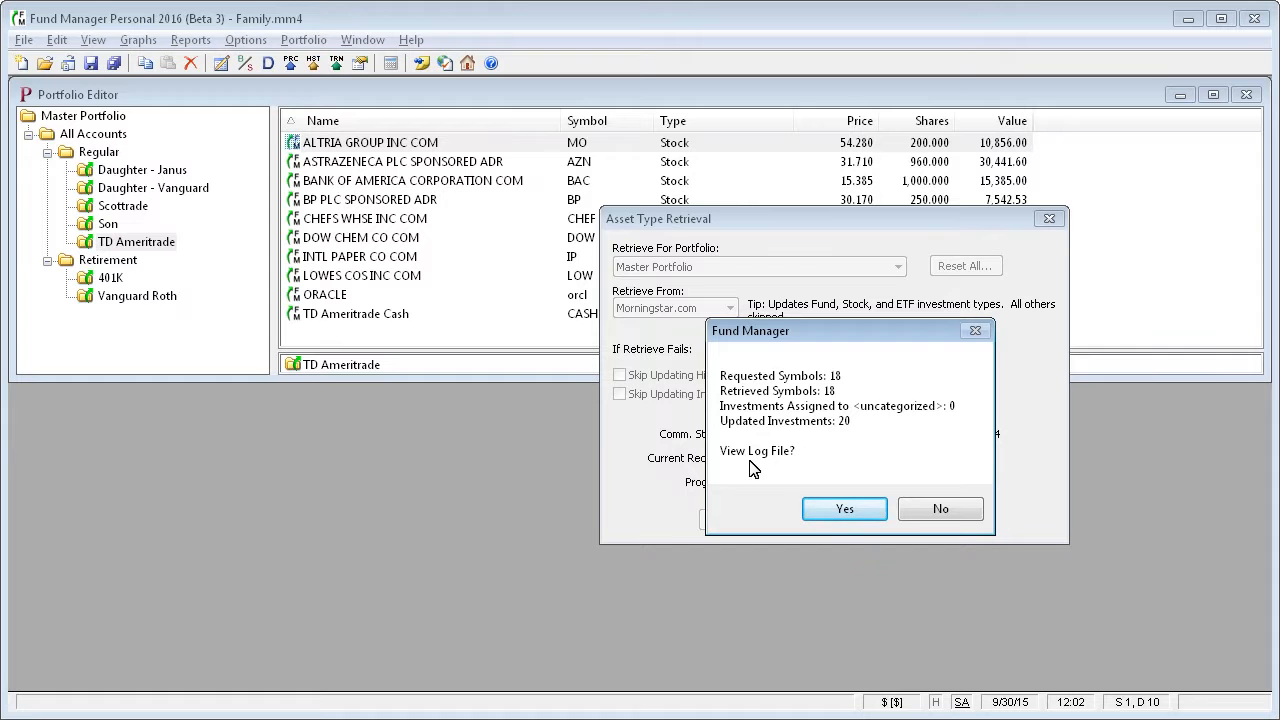
left_click(952, 512)
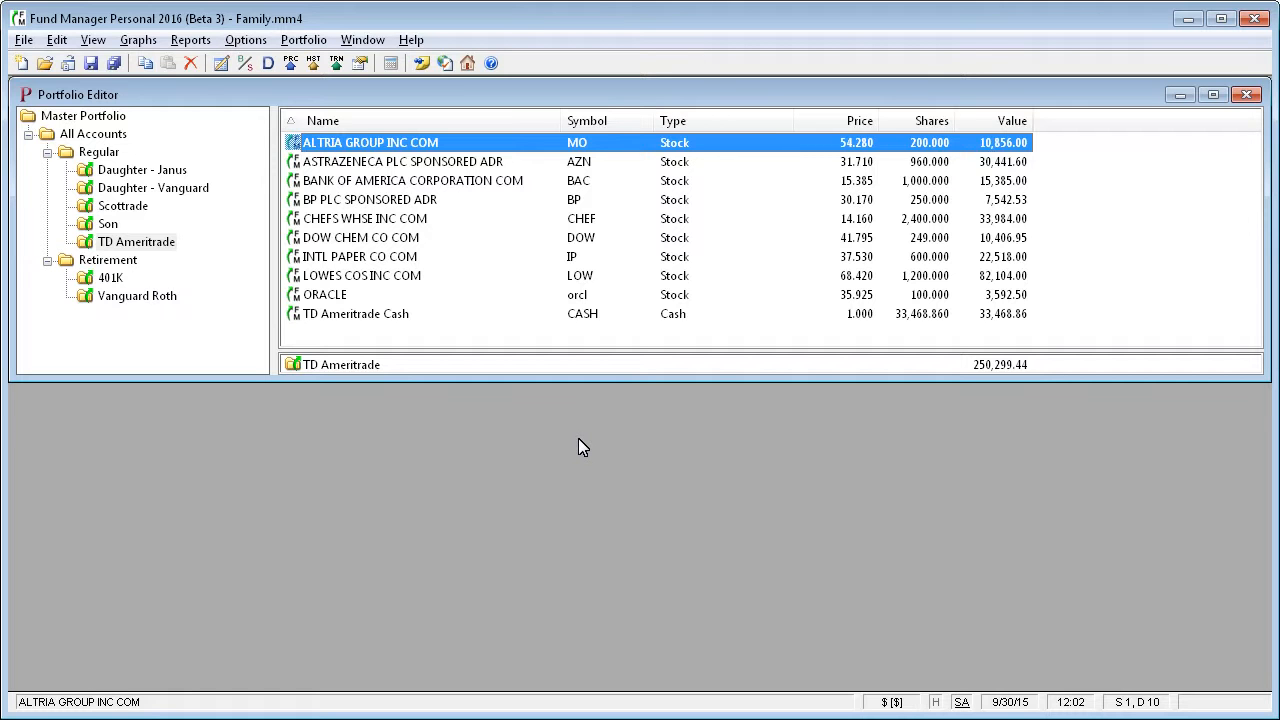
Start a Portfolio Performance report for Master Portfolio with subtotals by Asset Type.
left_click(193, 44)
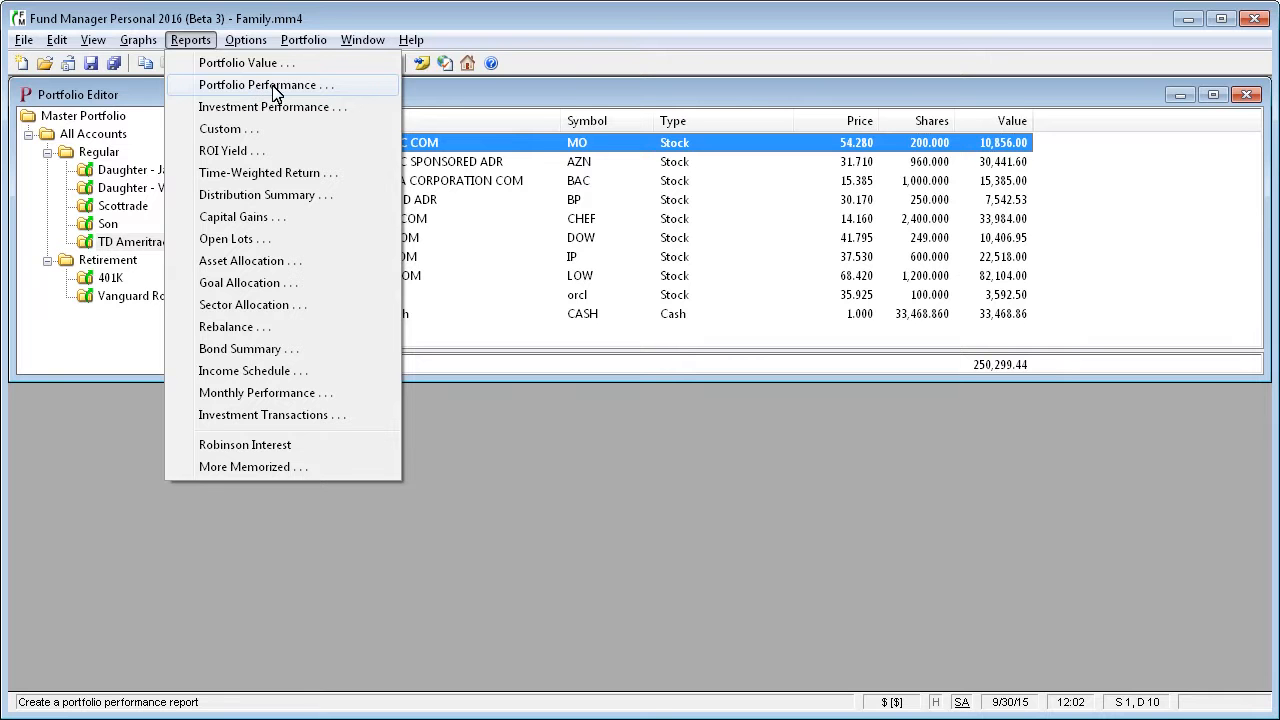
left_click(303, 88)
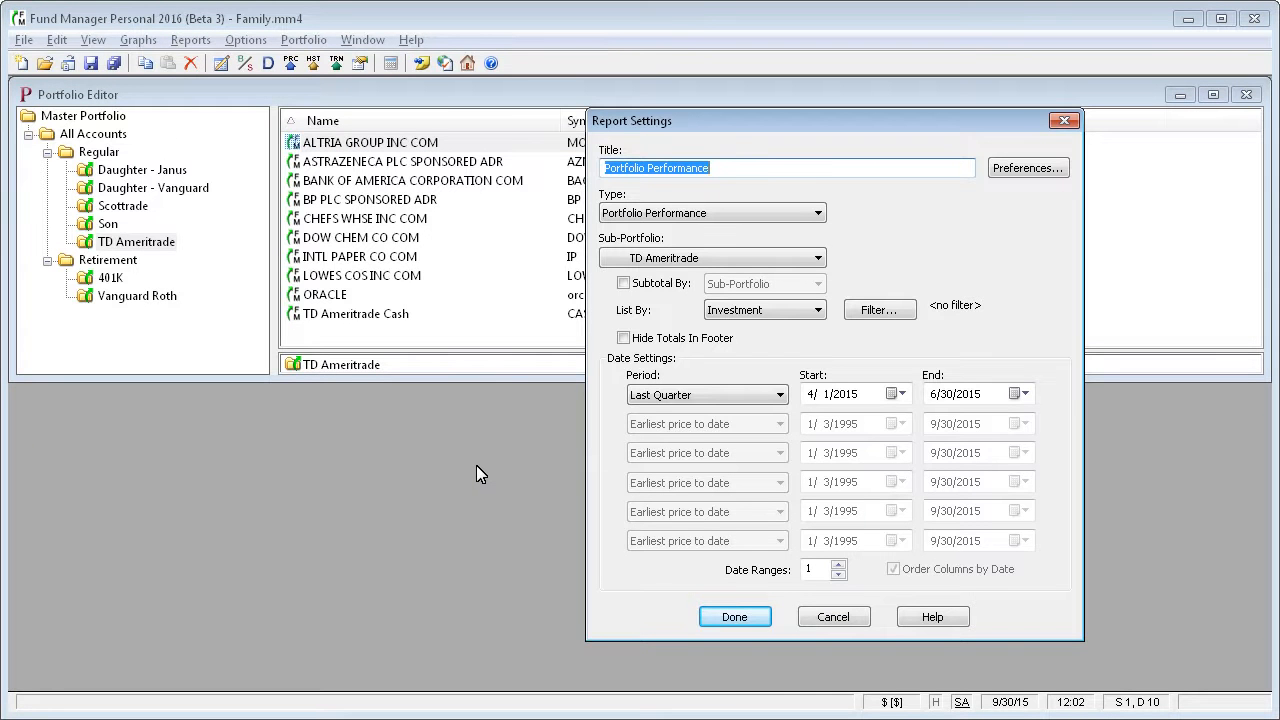
left_click(623, 283)
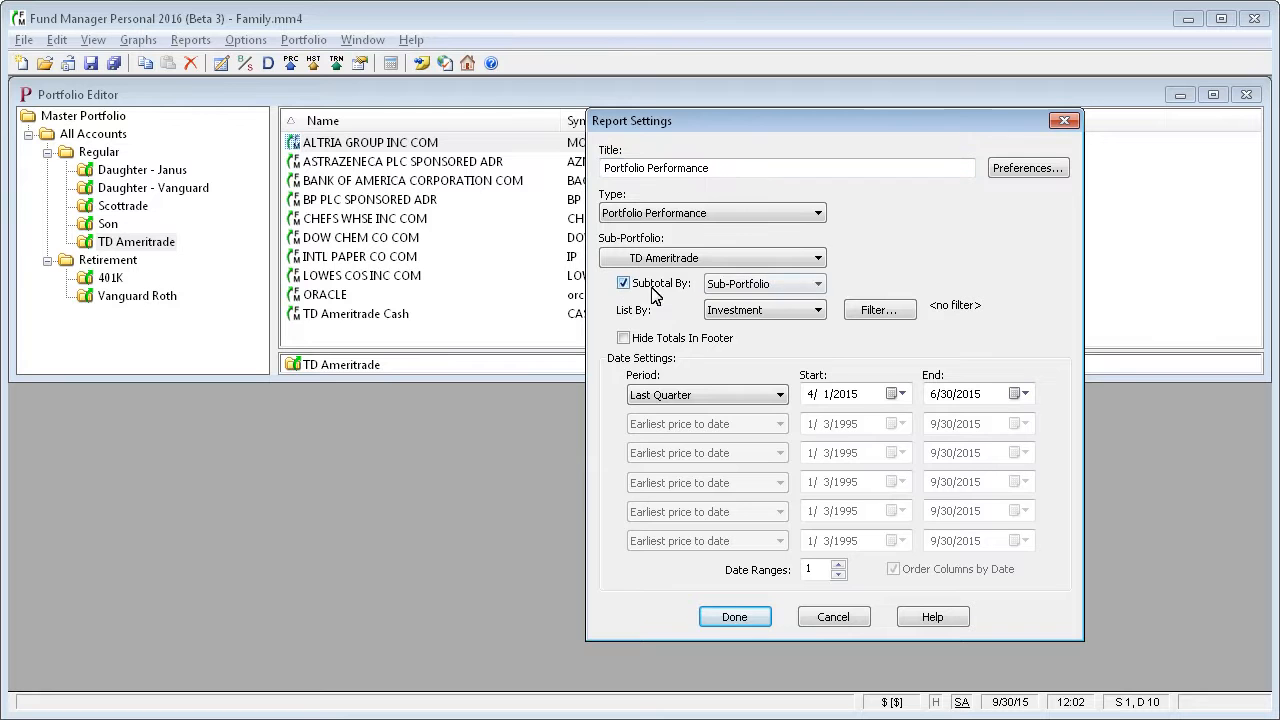
left_click(817, 285)
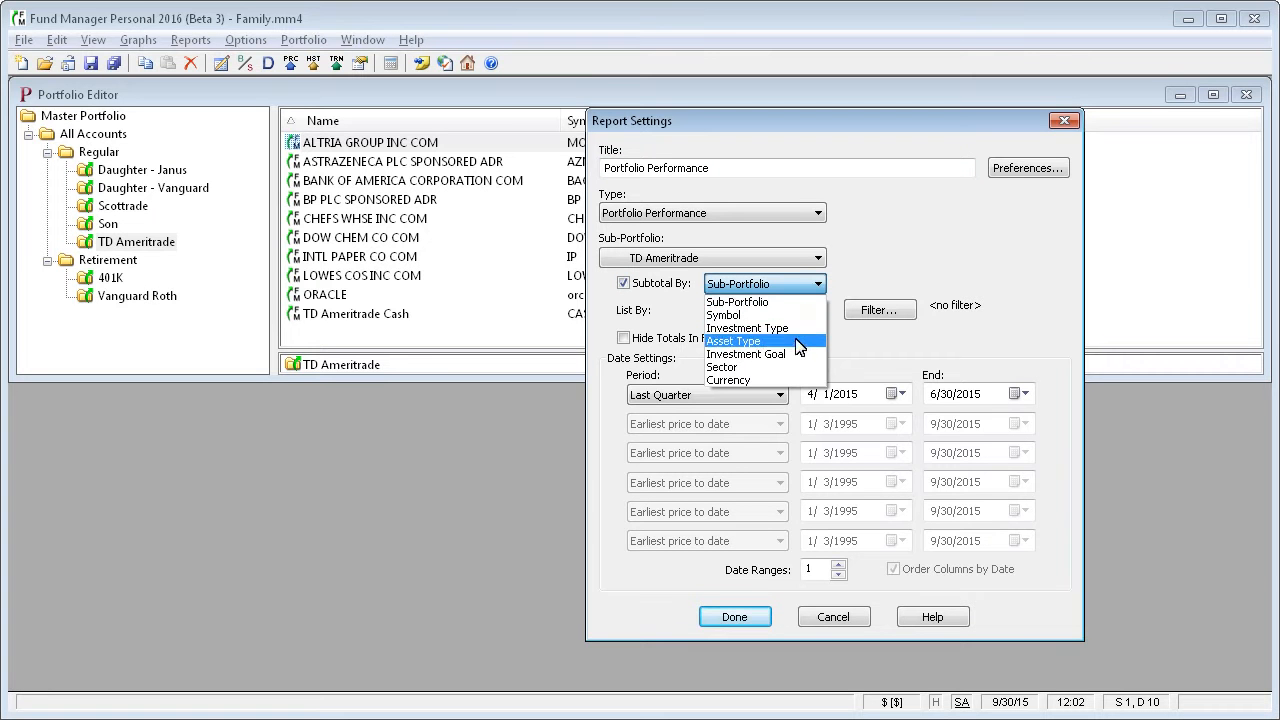
left_click(737, 301)
left_click(817, 258)
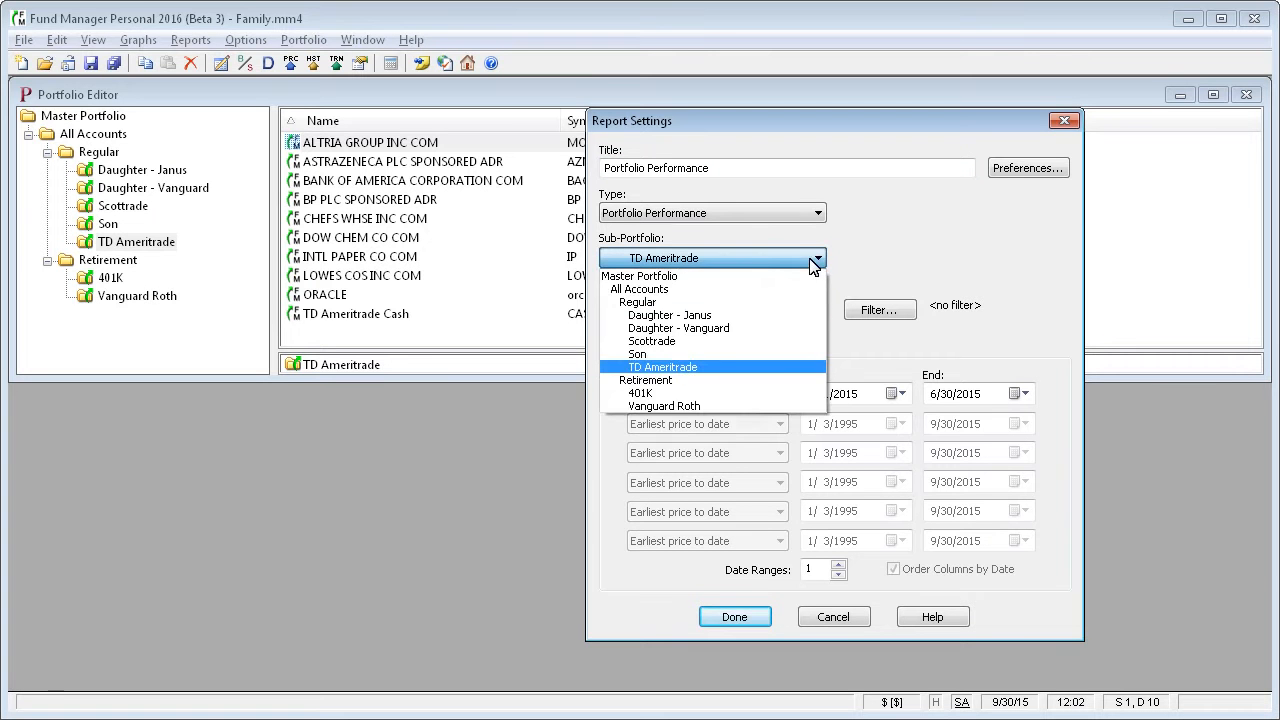
left_click(706, 279)
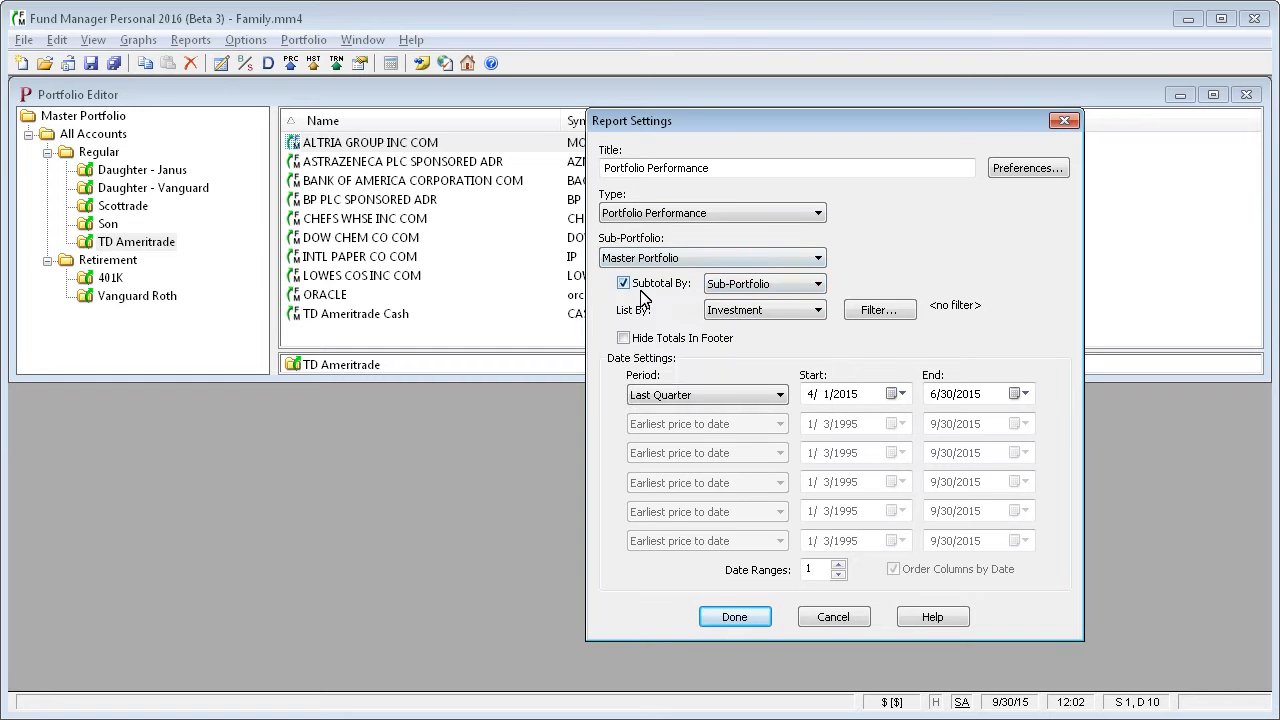
left_click(745, 284)
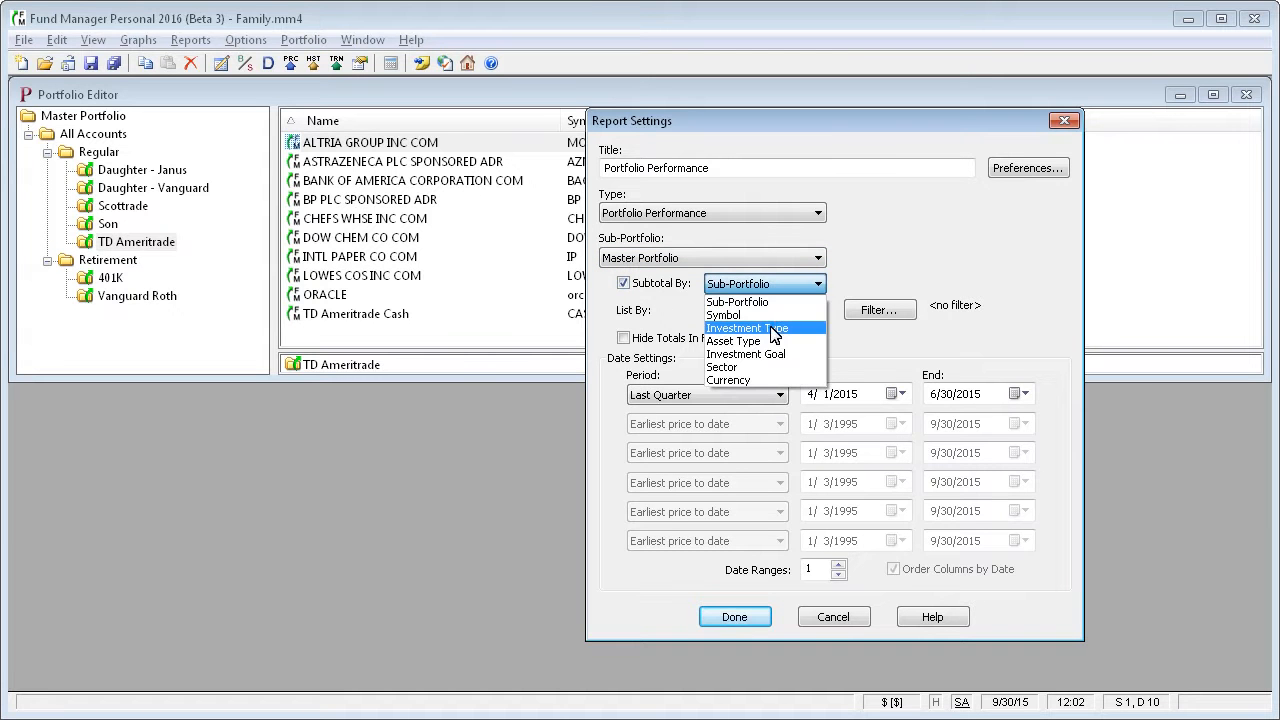
left_click(767, 341)
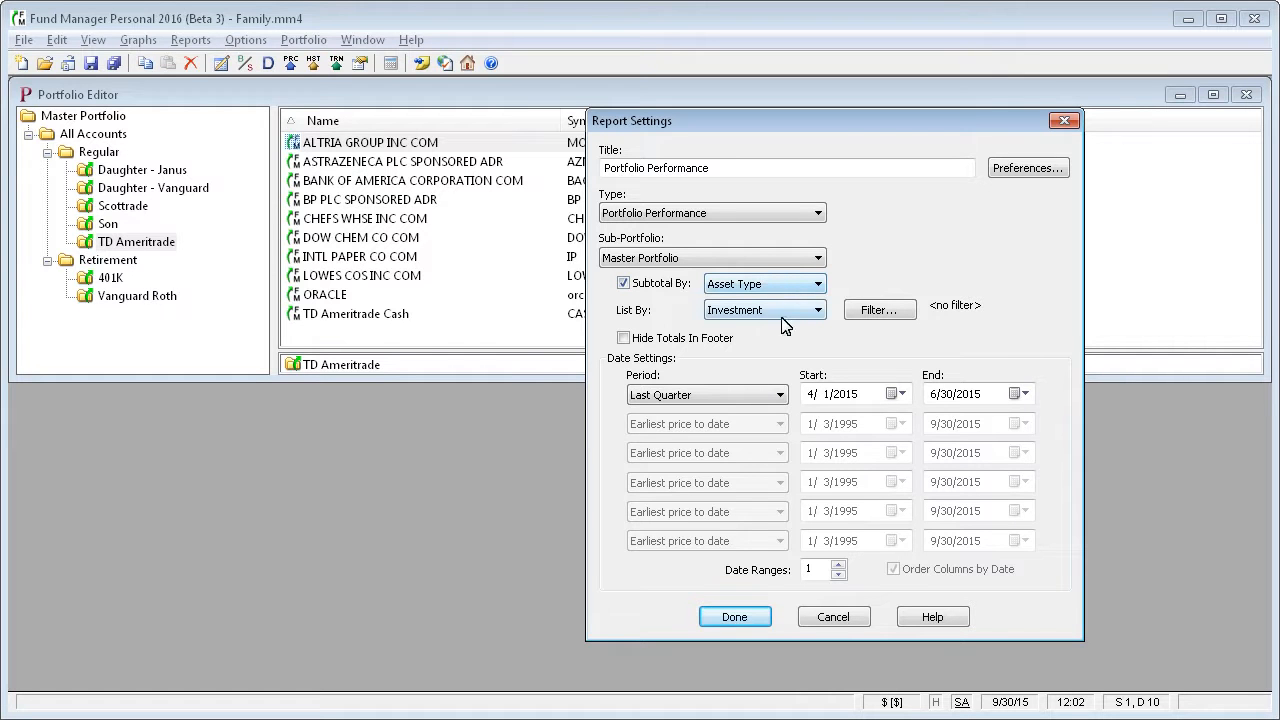
Generate the Portfolio Performance report for TD Ameritrade without subtotals, listed by Asset Type.
left_click(666, 284)
left_click(703, 258)
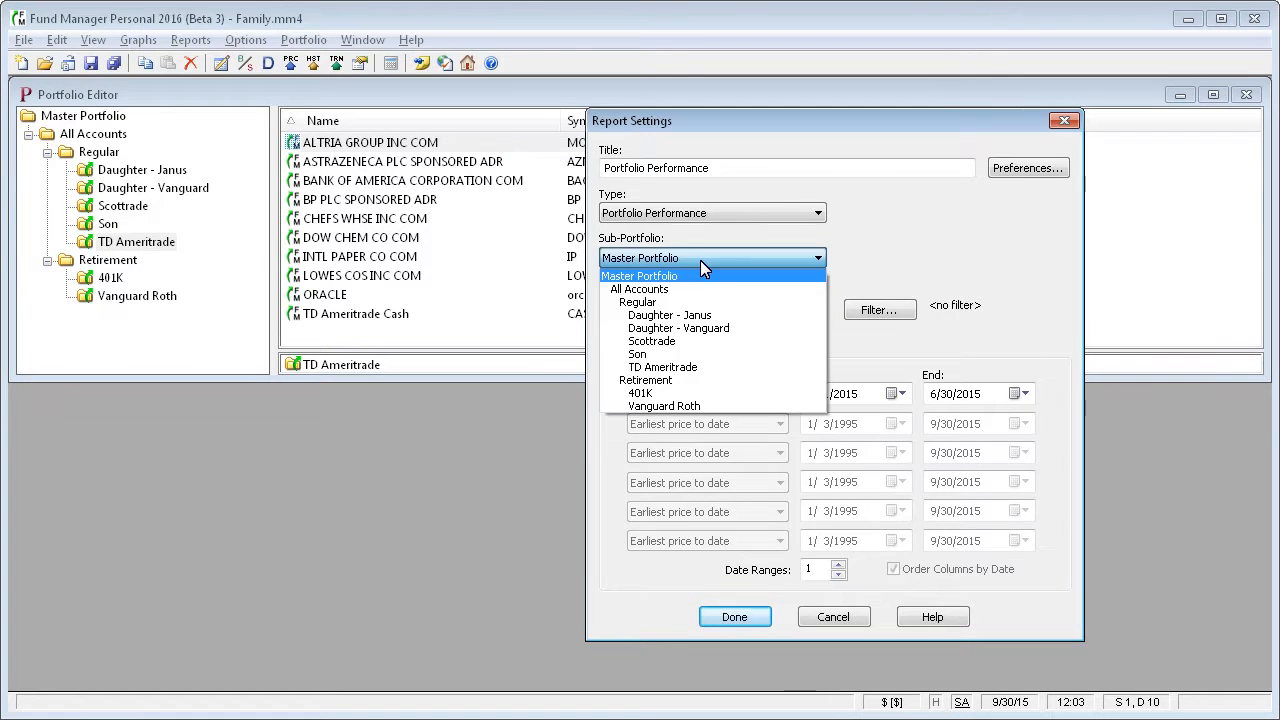
left_click(680, 373)
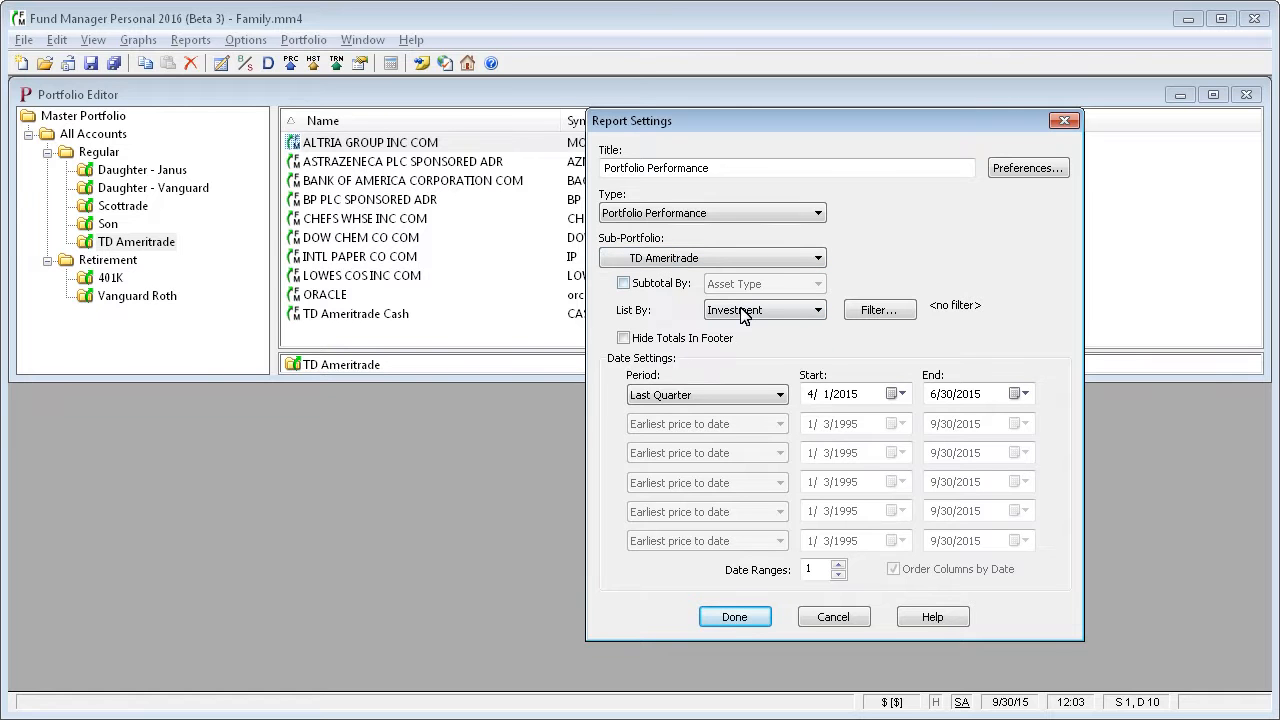
left_click(808, 314)
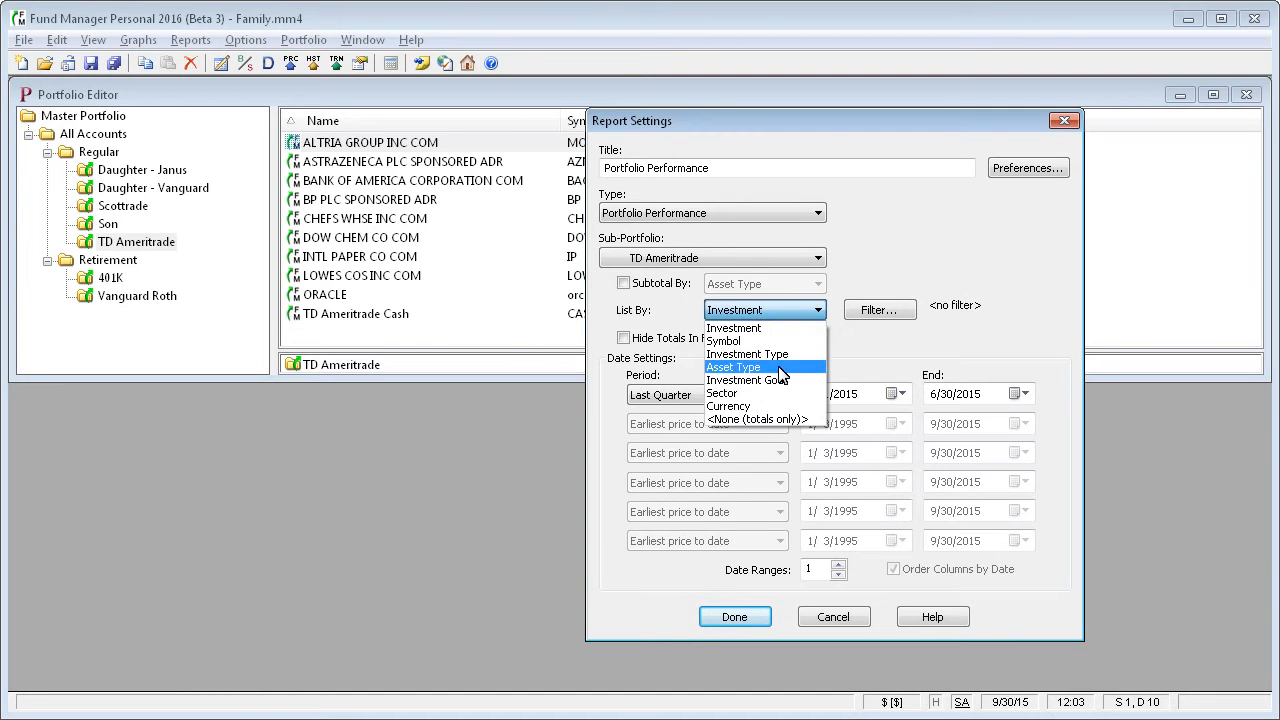
left_click(765, 368)
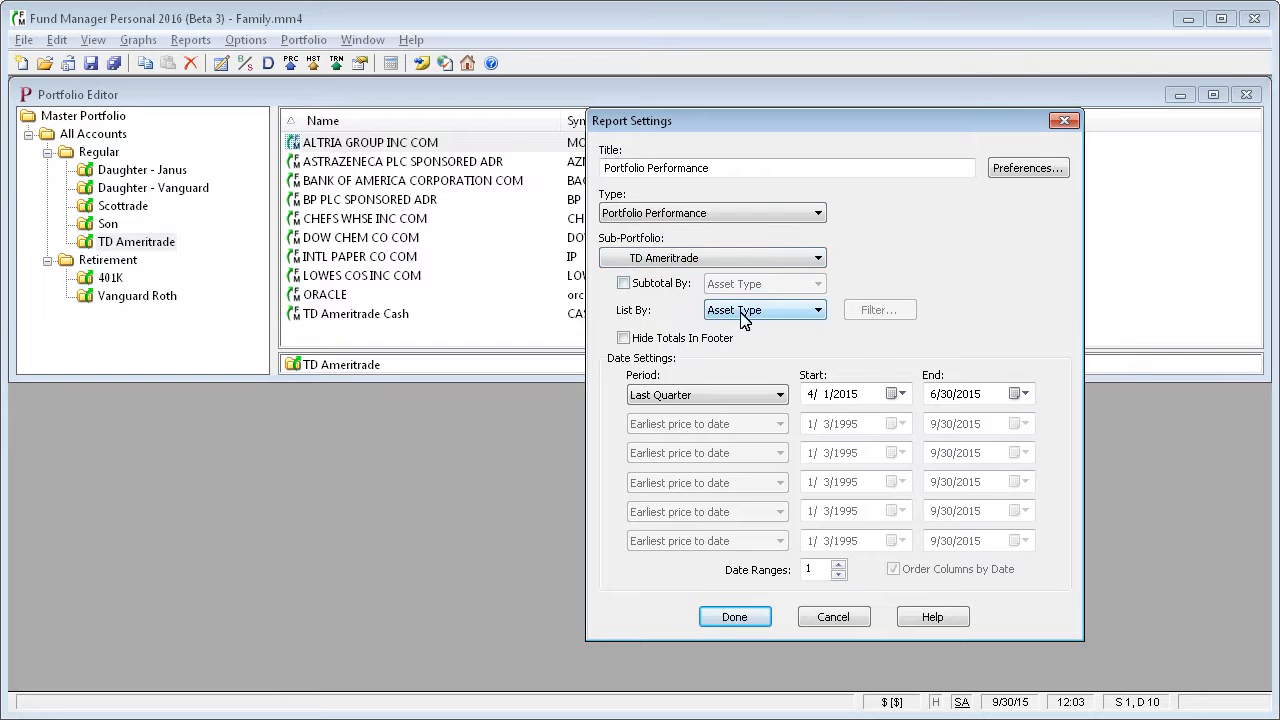
left_click(762, 618)
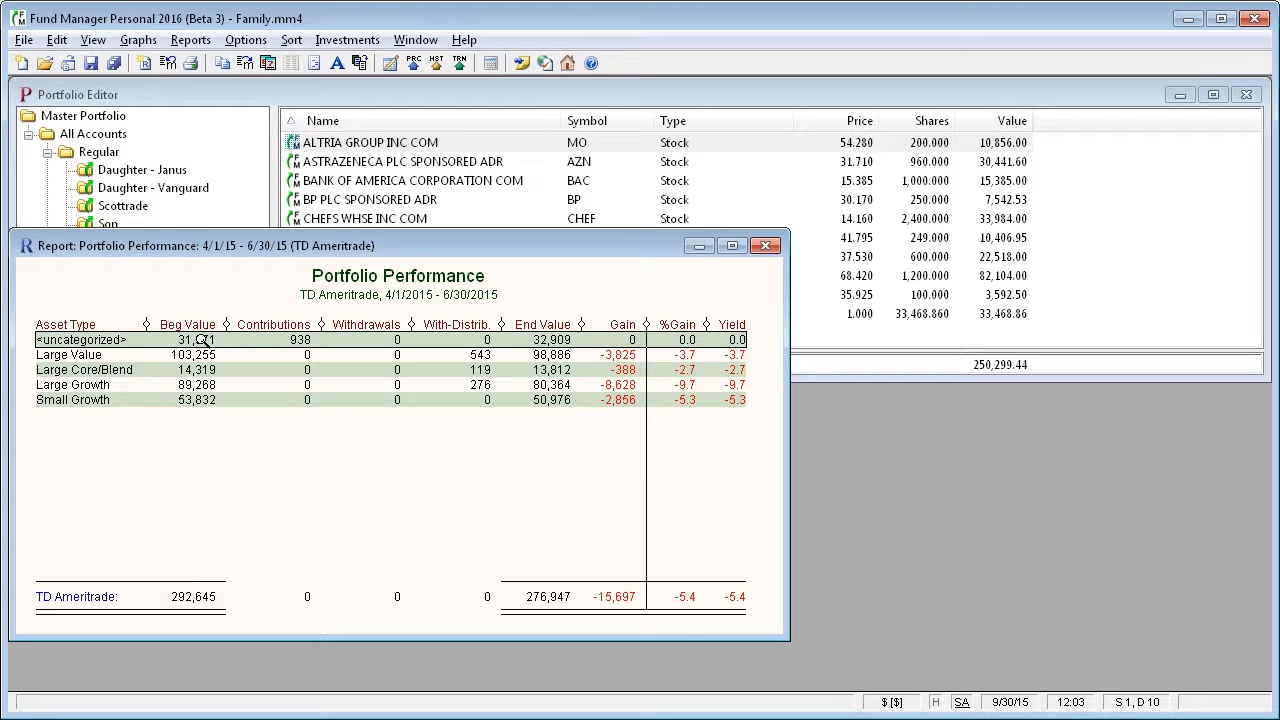
Drill into the <uncategorized> row of the TD Ameritrade performance report, and check the Asset Type filter in the resulting report's settings.
key("Down")
key("Down")
key("Down")
key("Down")
key("Up")
key("Up")
key("Up")
key("Up")
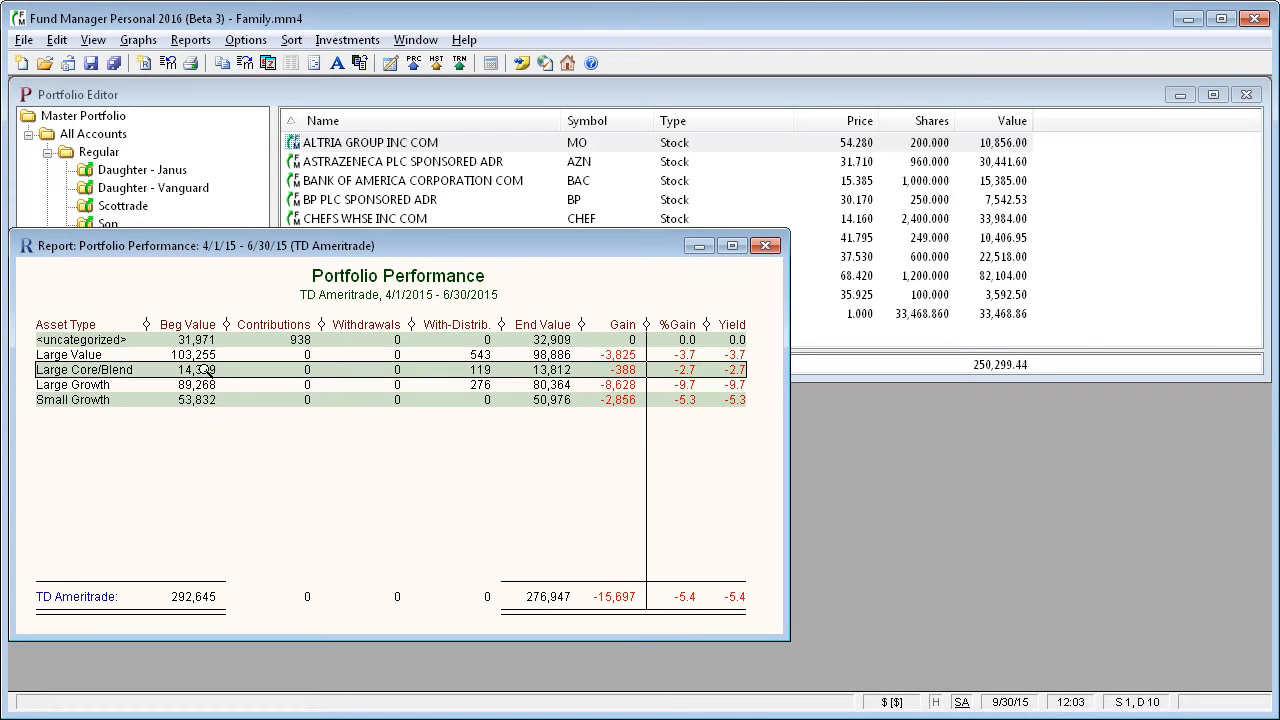
double_click(205, 341)
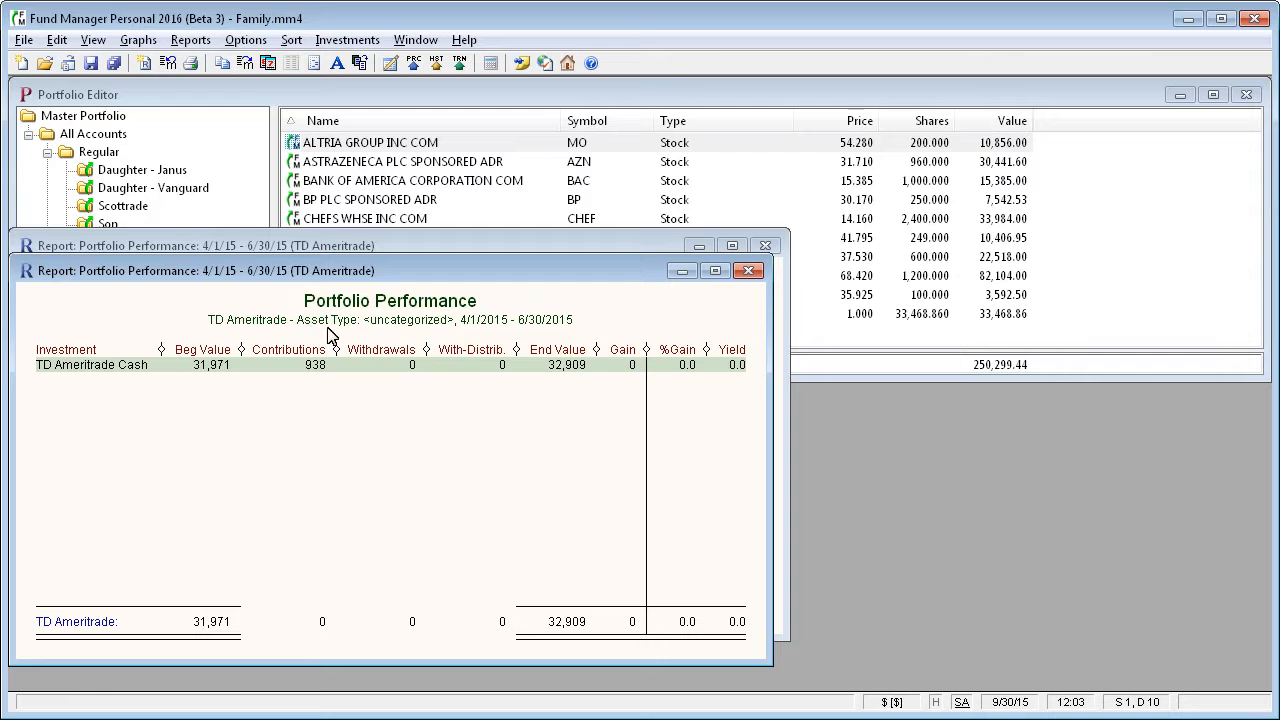
left_click(268, 63)
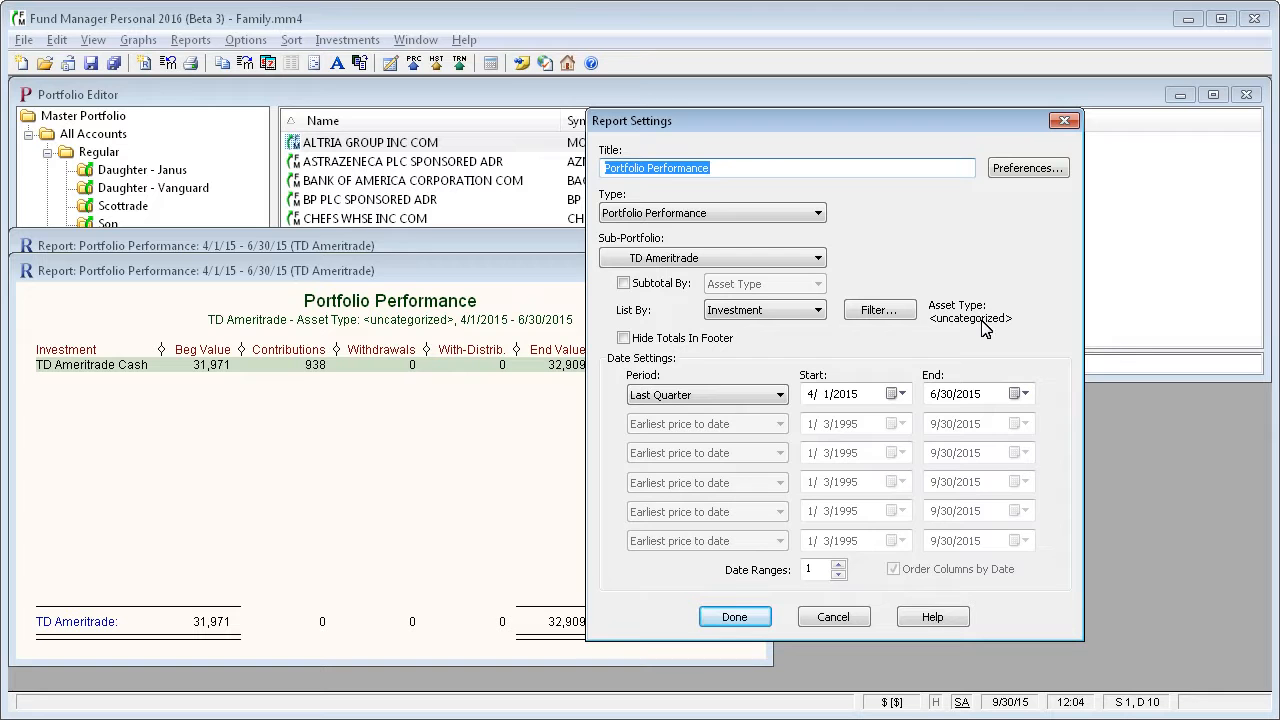
left_click(834, 617)
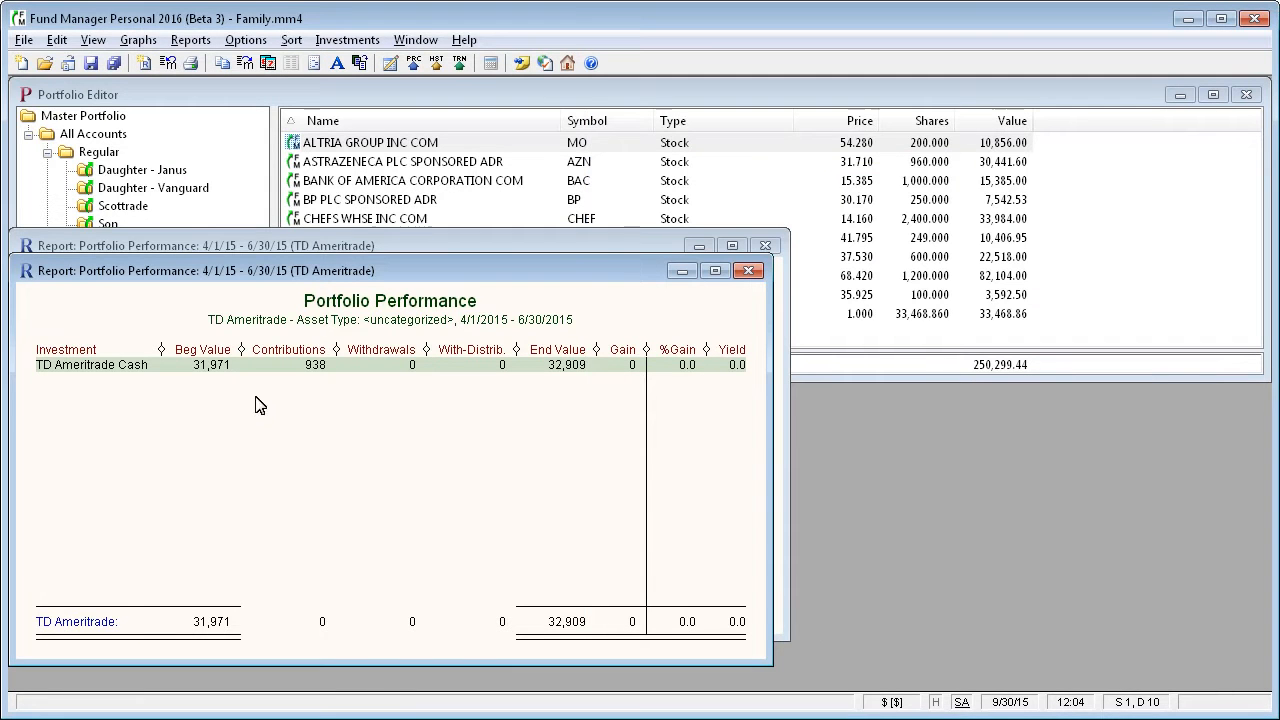
Open the investment properties of TD Ameritrade Cash and look through its asset type percentages.
left_click(205, 366)
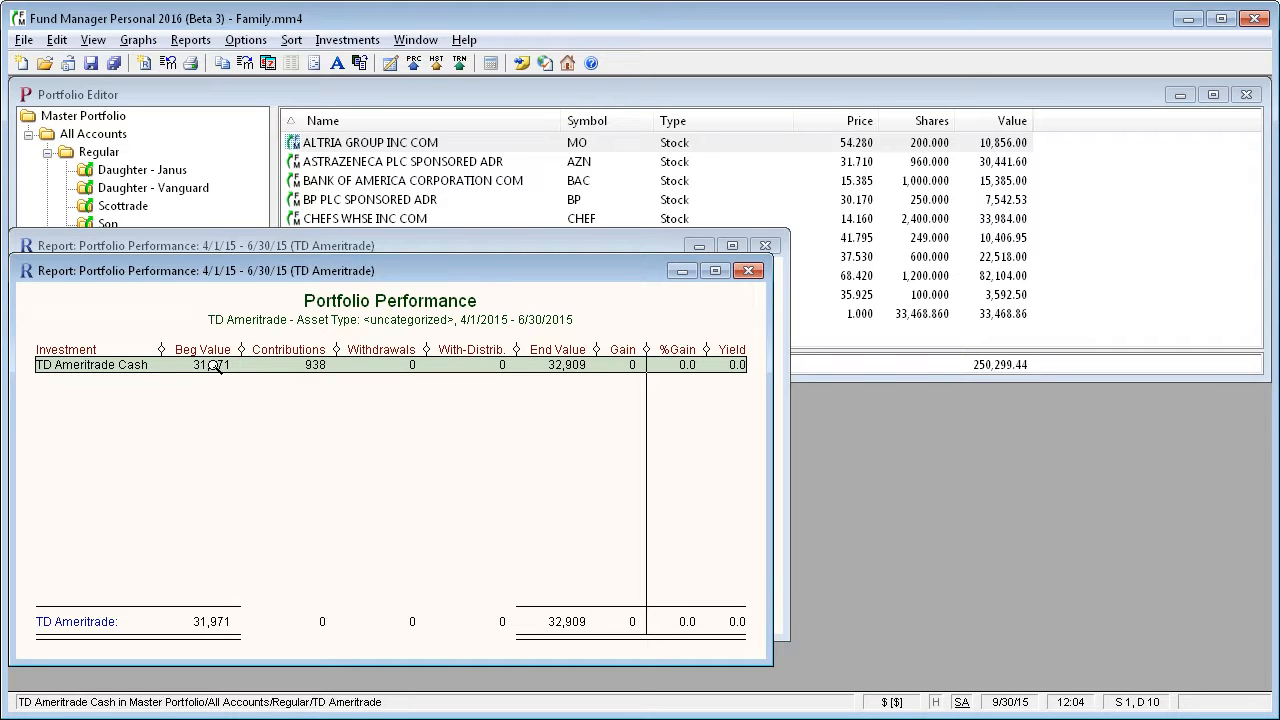
right_click(214, 368)
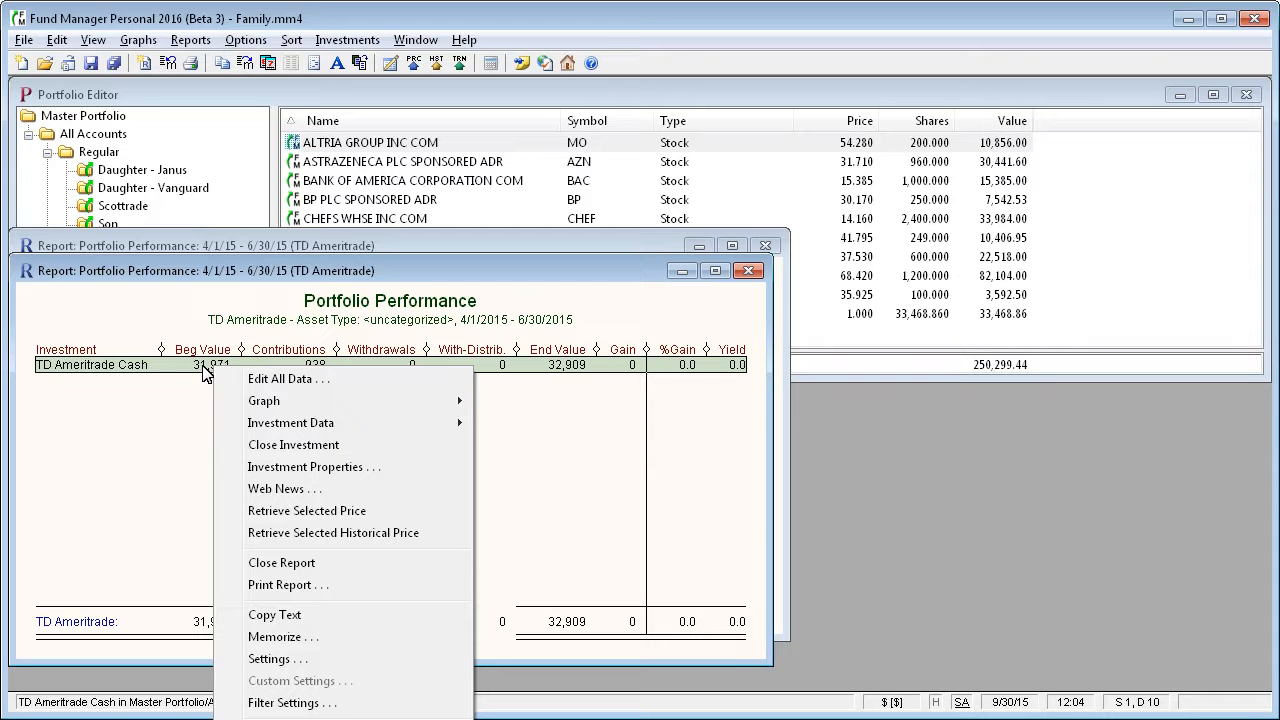
left_click(287, 470)
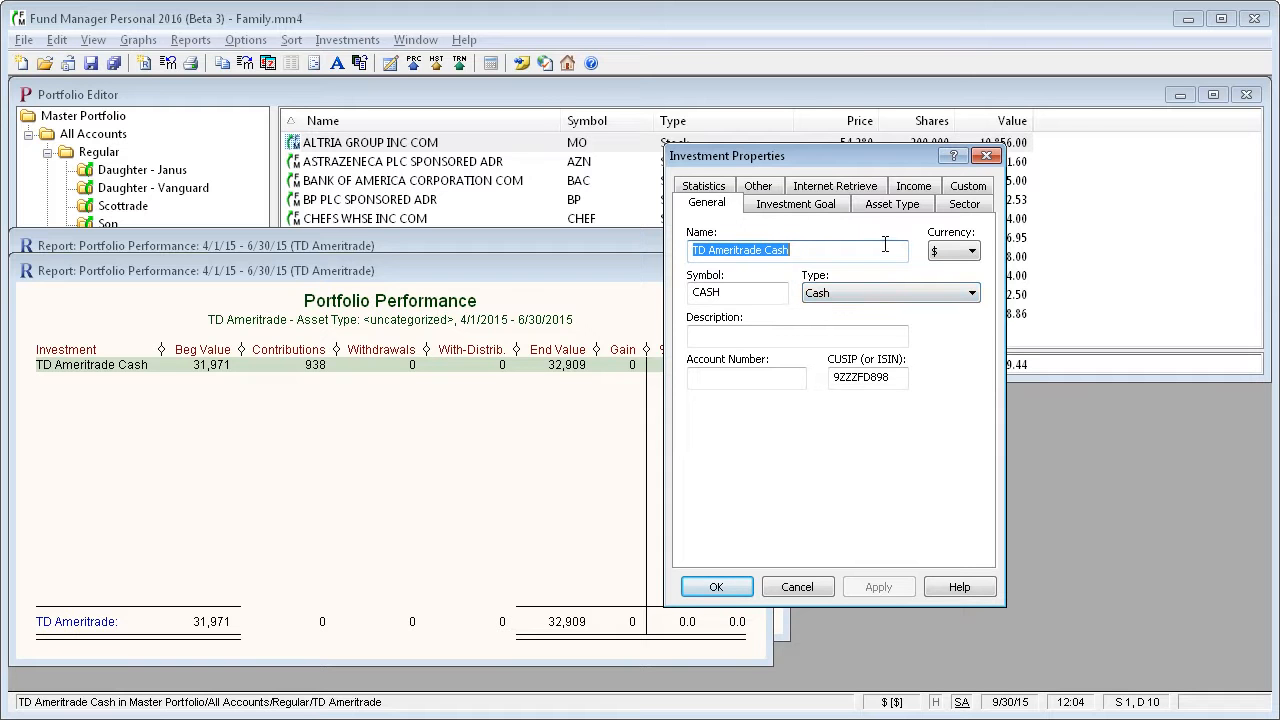
left_click(897, 206)
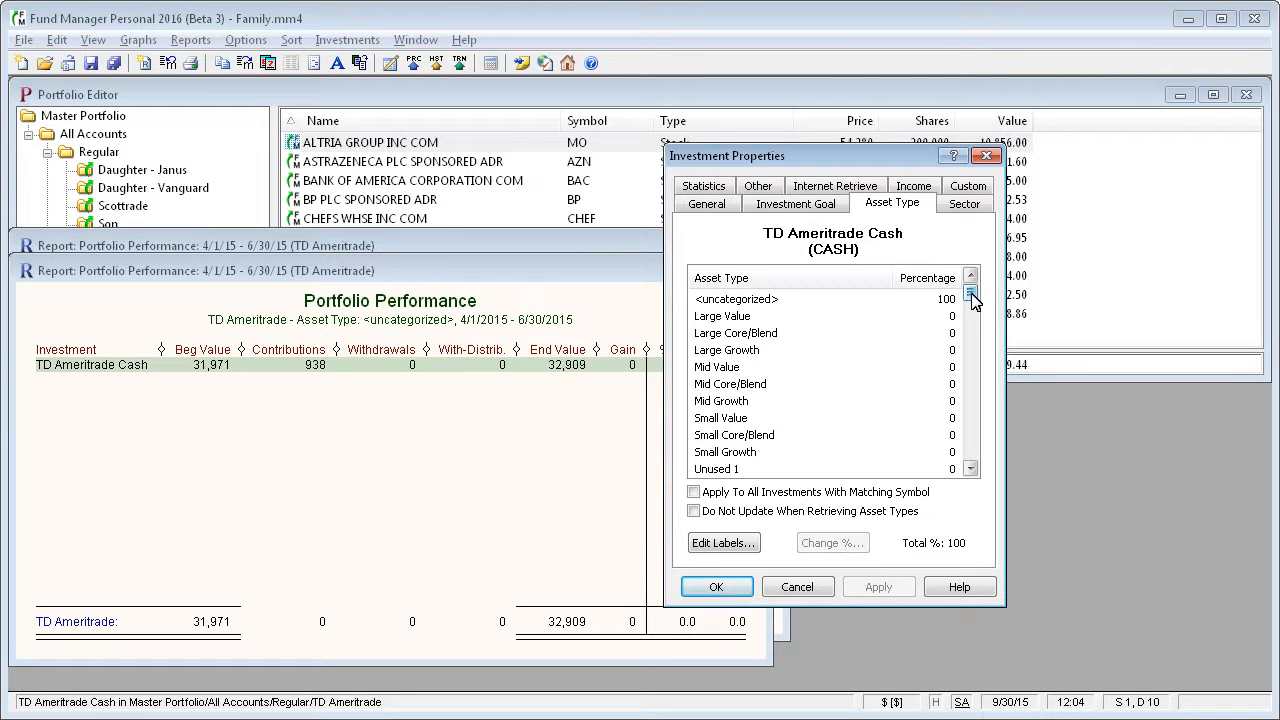
left_click_drag(972, 293, 980, 466)
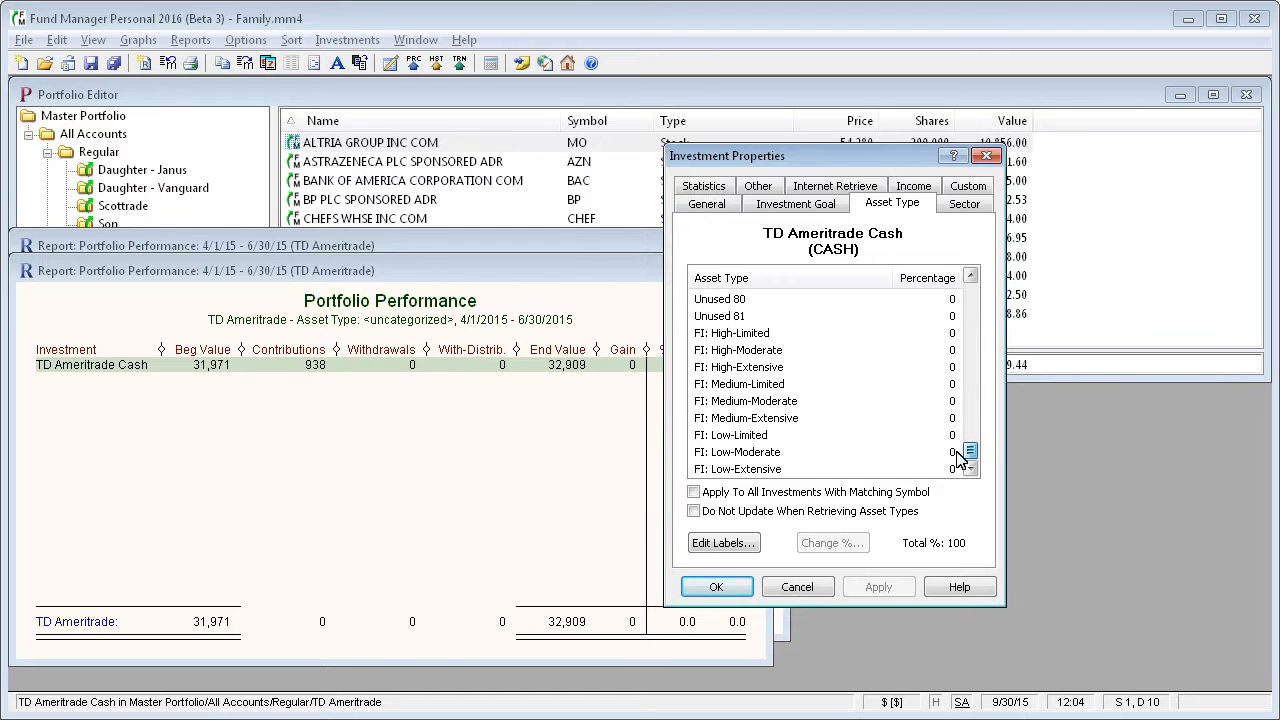
left_click(766, 437)
left_click_drag(970, 452, 987, 310)
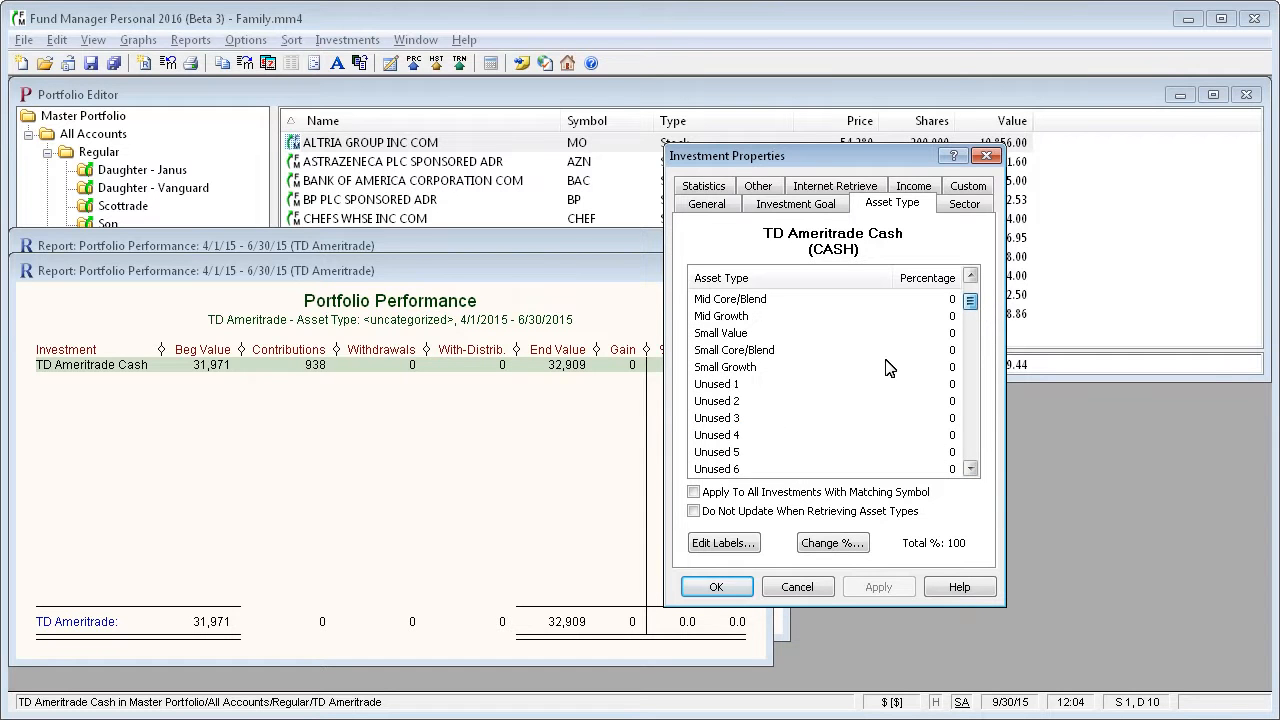
Rename the asset type label "Unused 1" to "Cash" in the category labels.
left_click(728, 386)
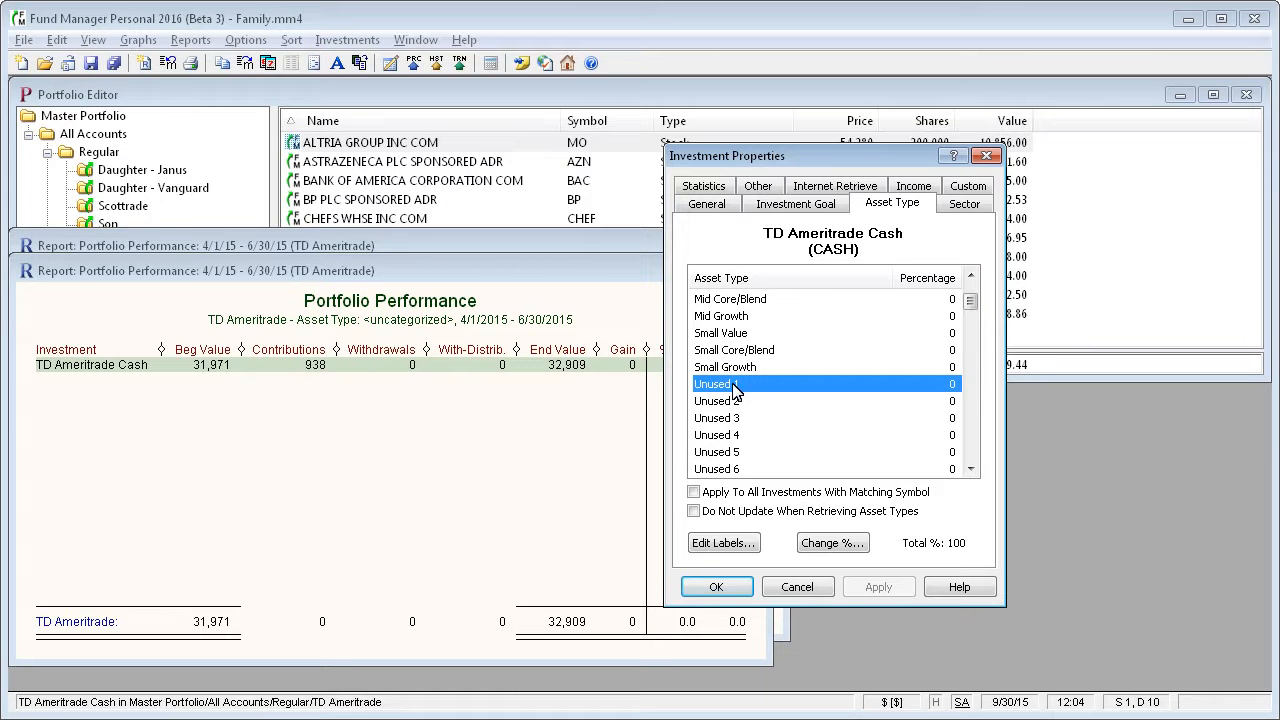
left_click(735, 542)
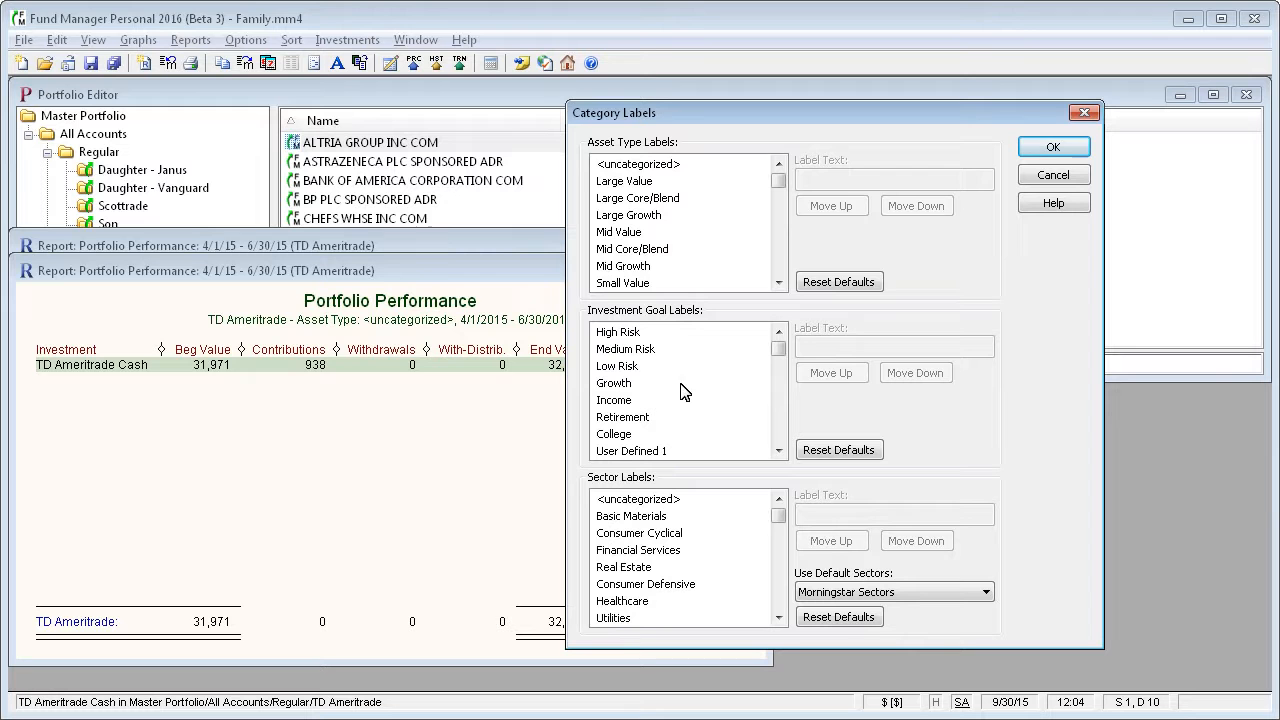
left_click(778, 282)
double_click(778, 282)
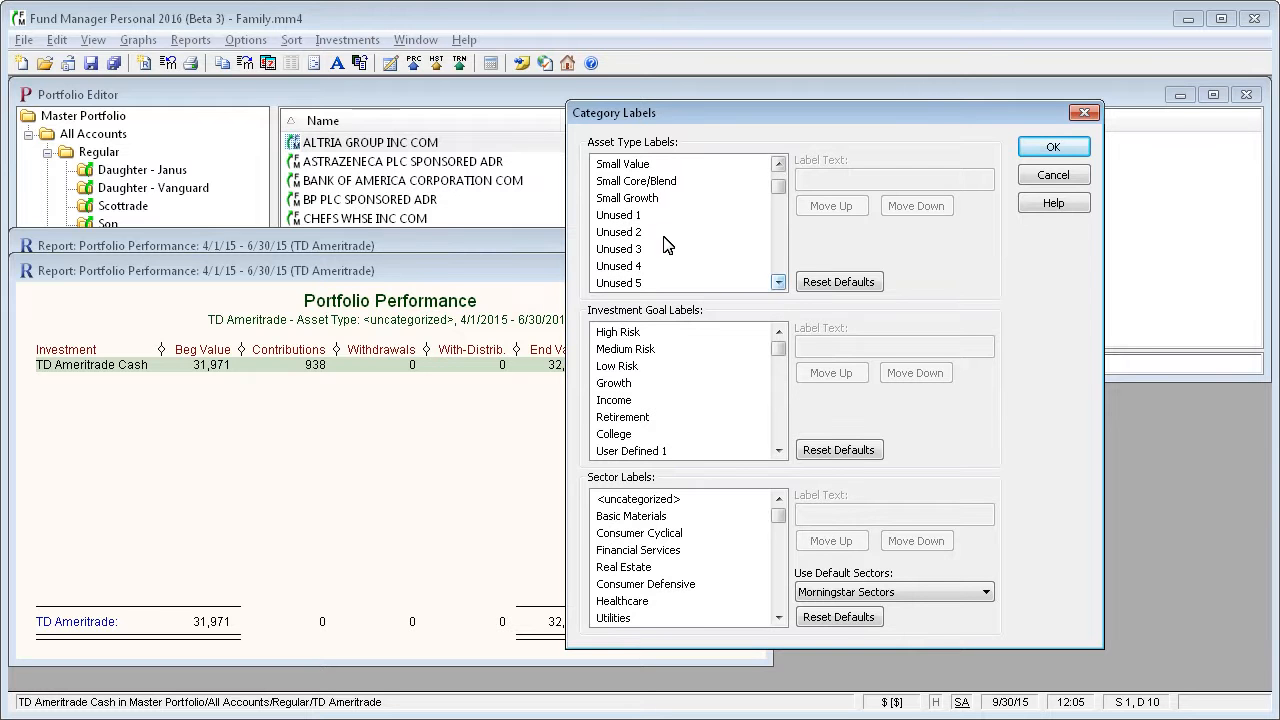
left_click(630, 215)
left_click(881, 178)
left_click_drag(881, 178, 766, 194)
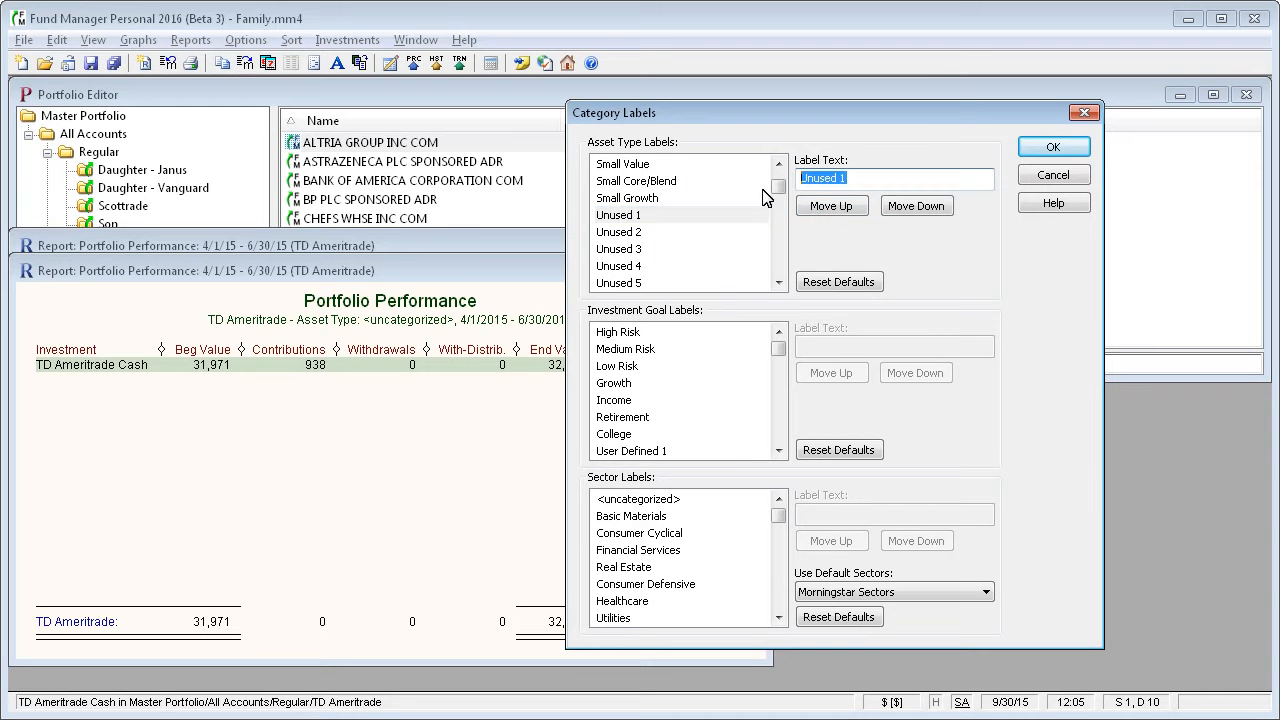
type("Cash")
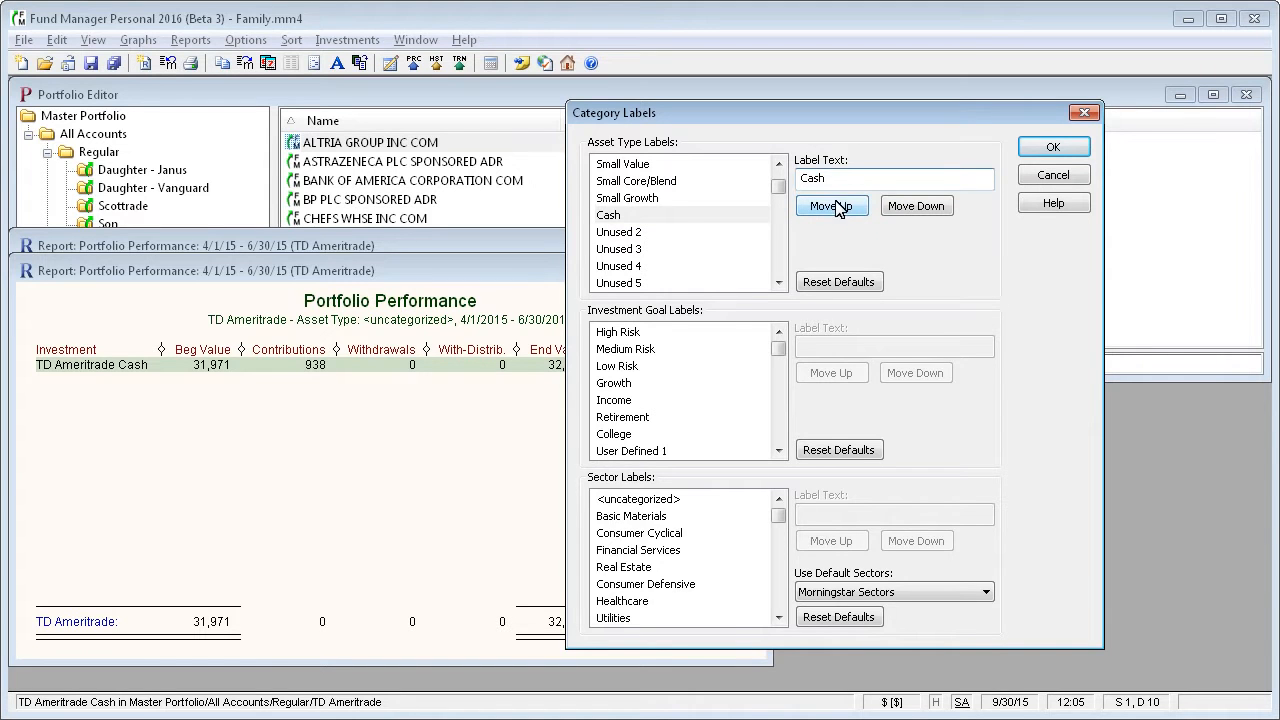
left_click(1064, 148)
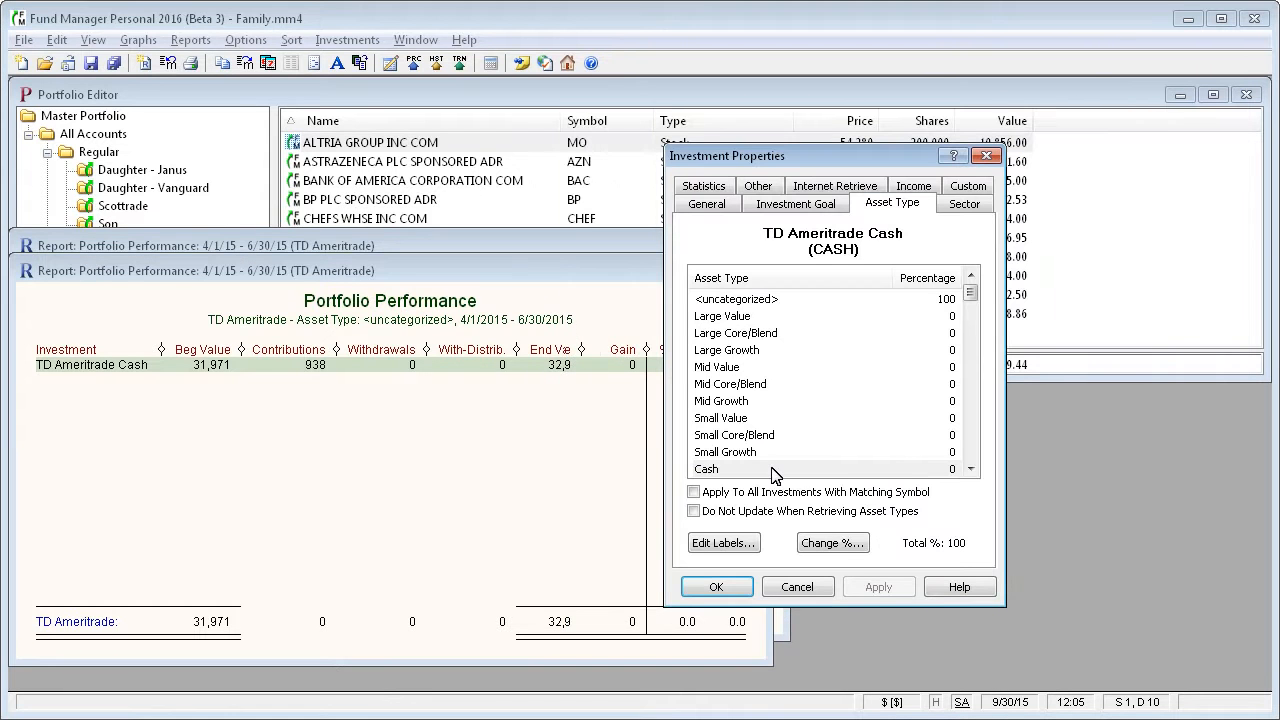
Assign TD Ameritrade Cash 100% to Cash, apply it to all matching symbols, block updates during asset type retrieval, and close the filtered report.
left_click(776, 470)
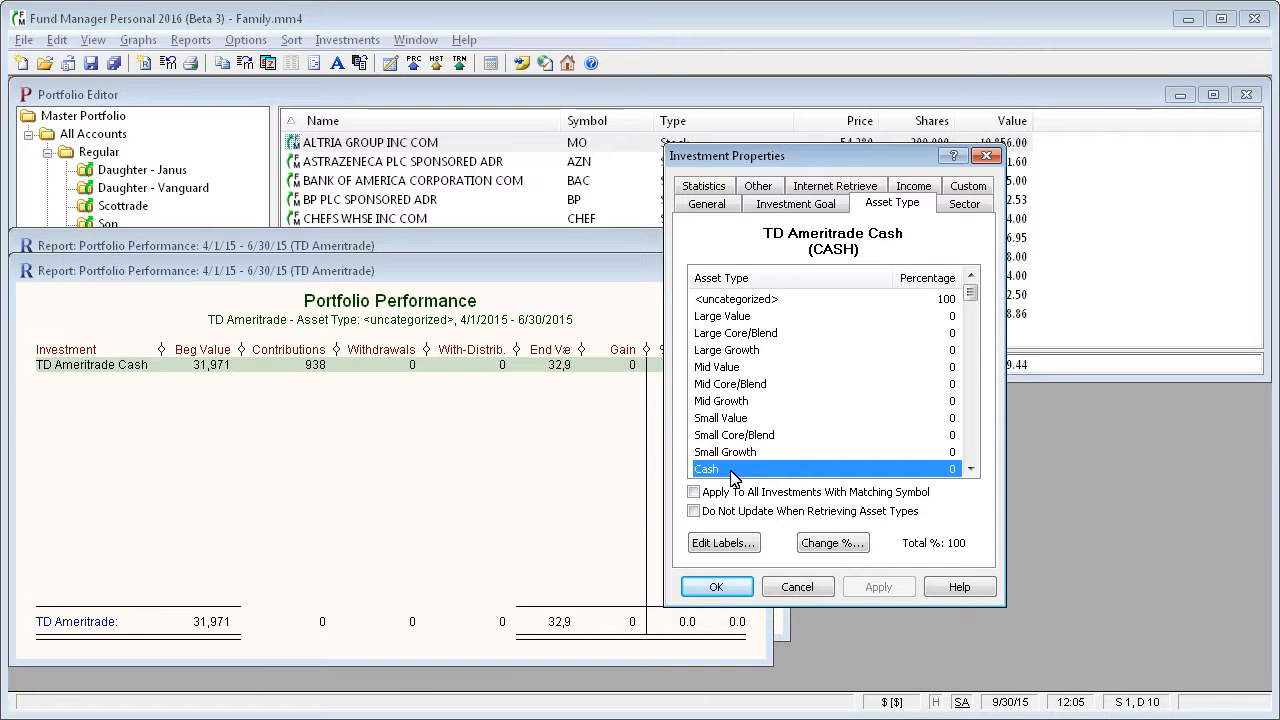
double_click(931, 468)
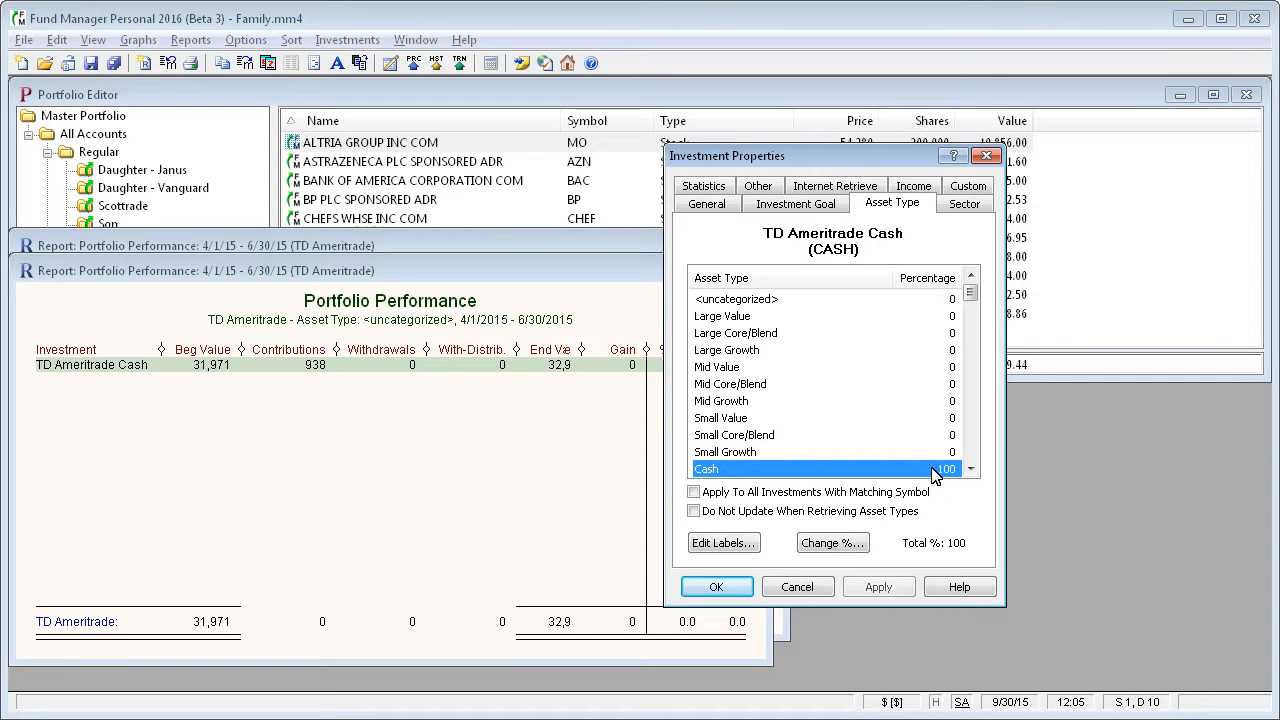
left_click(694, 492)
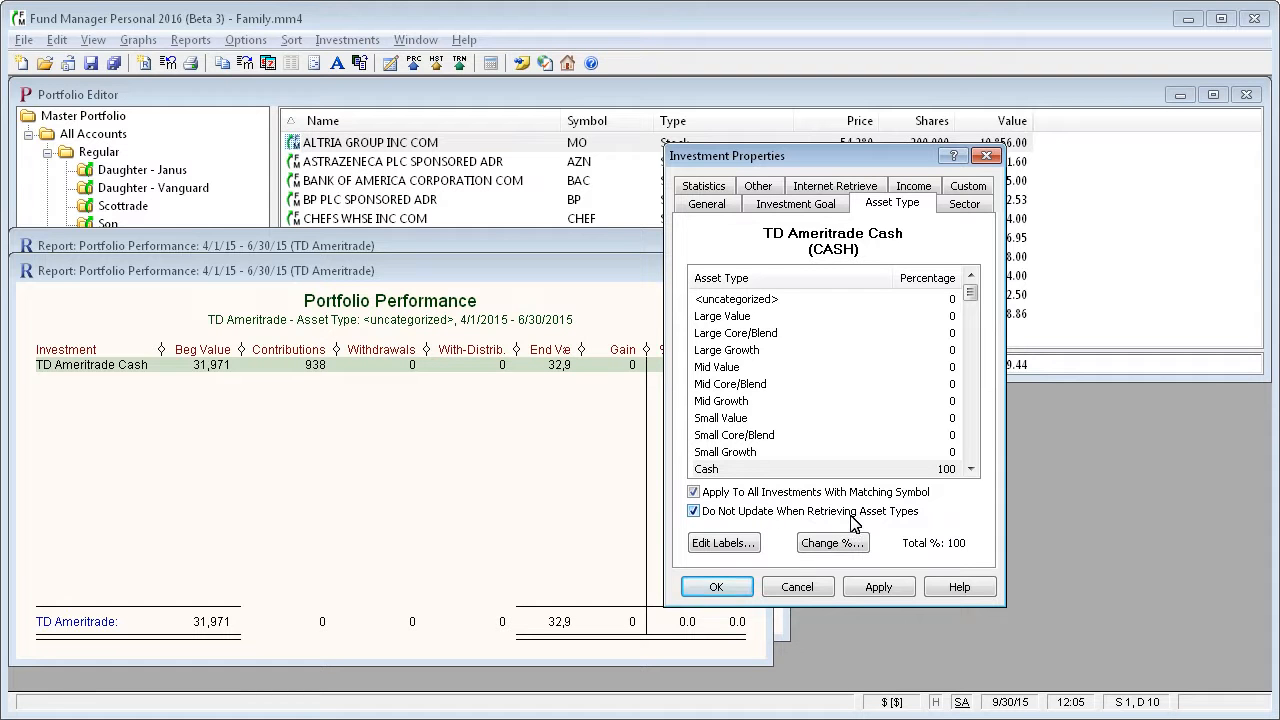
left_click(717, 587)
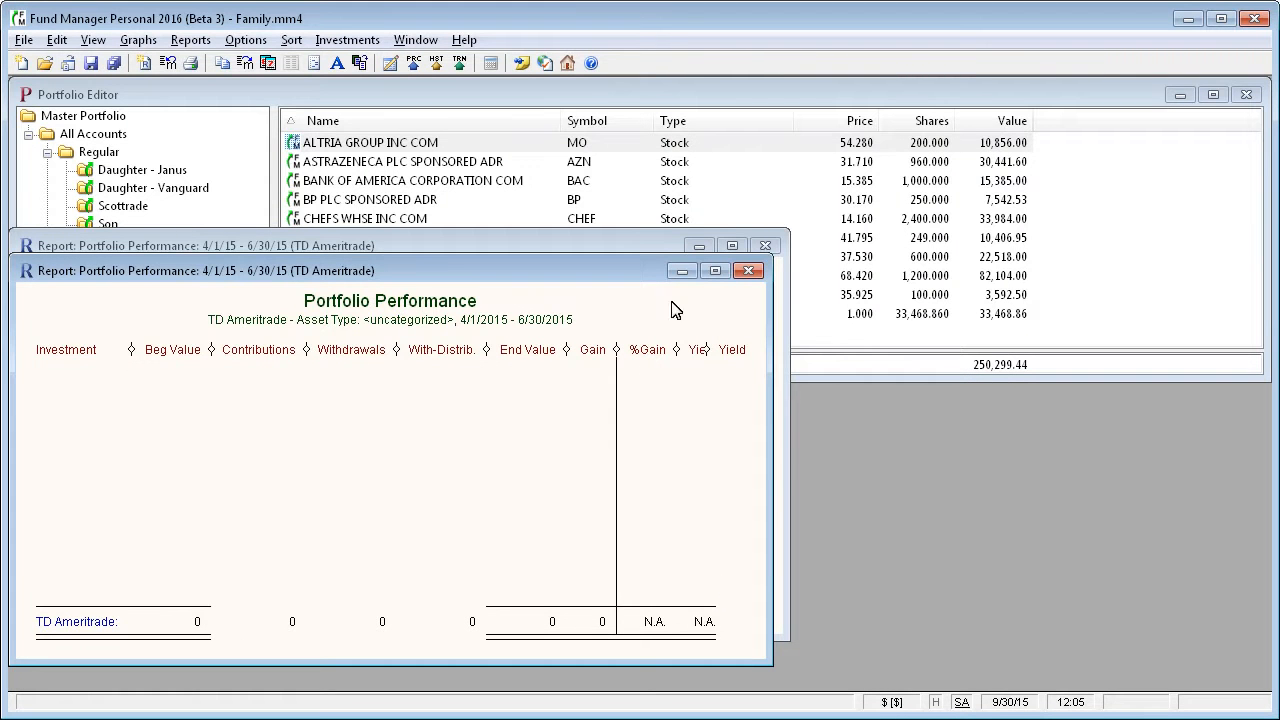
left_click(749, 272)
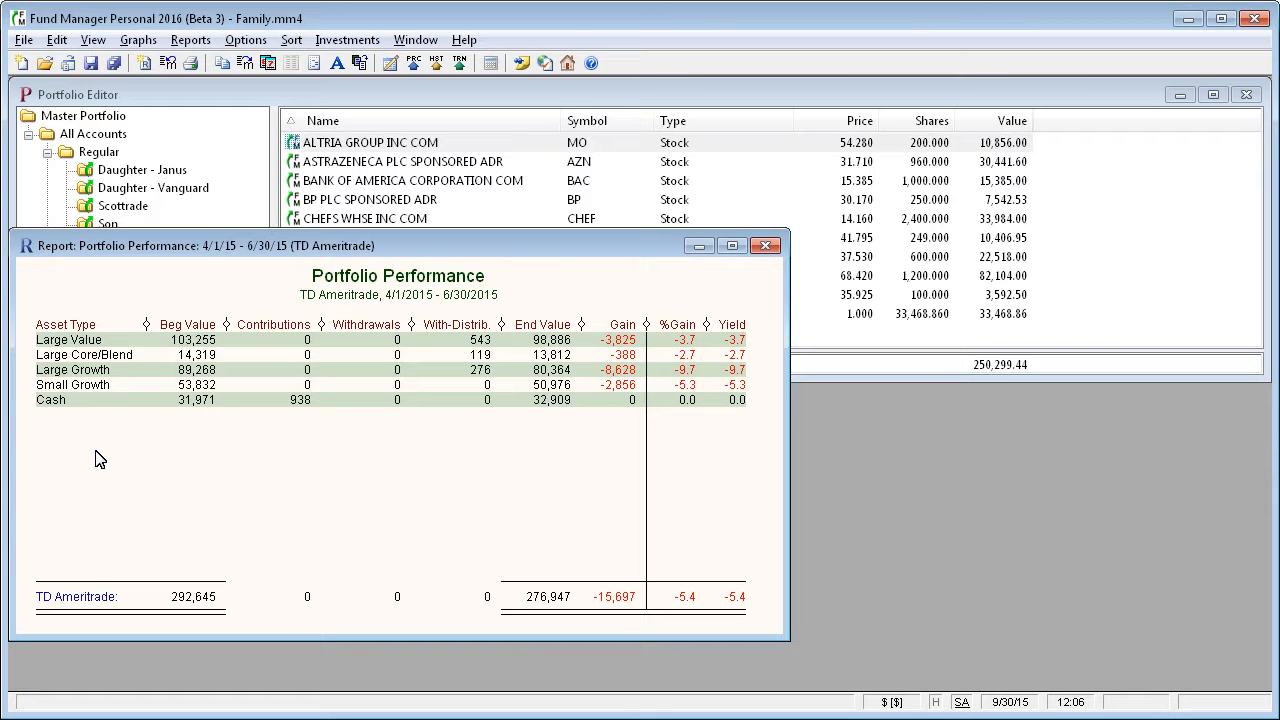
Generate an Asset Allocation report for TD Ameritrade over the last quarter, review it, and close it.
left_click(196, 41)
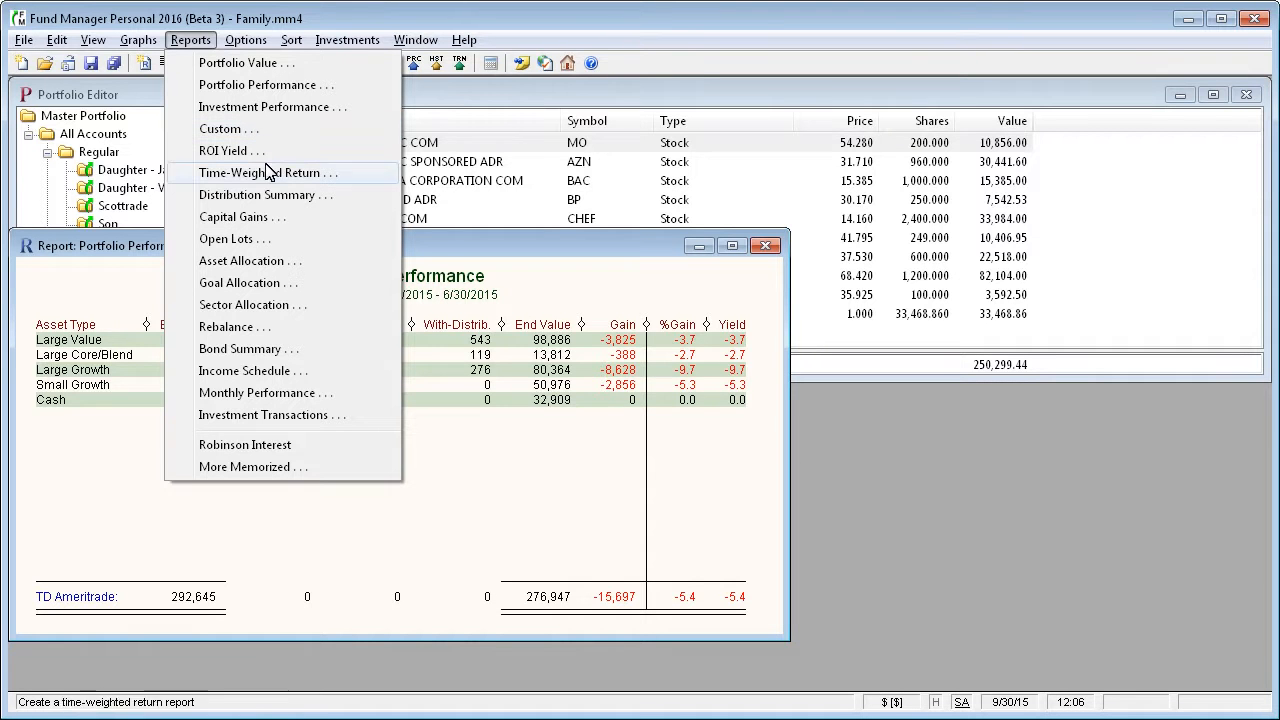
left_click(271, 263)
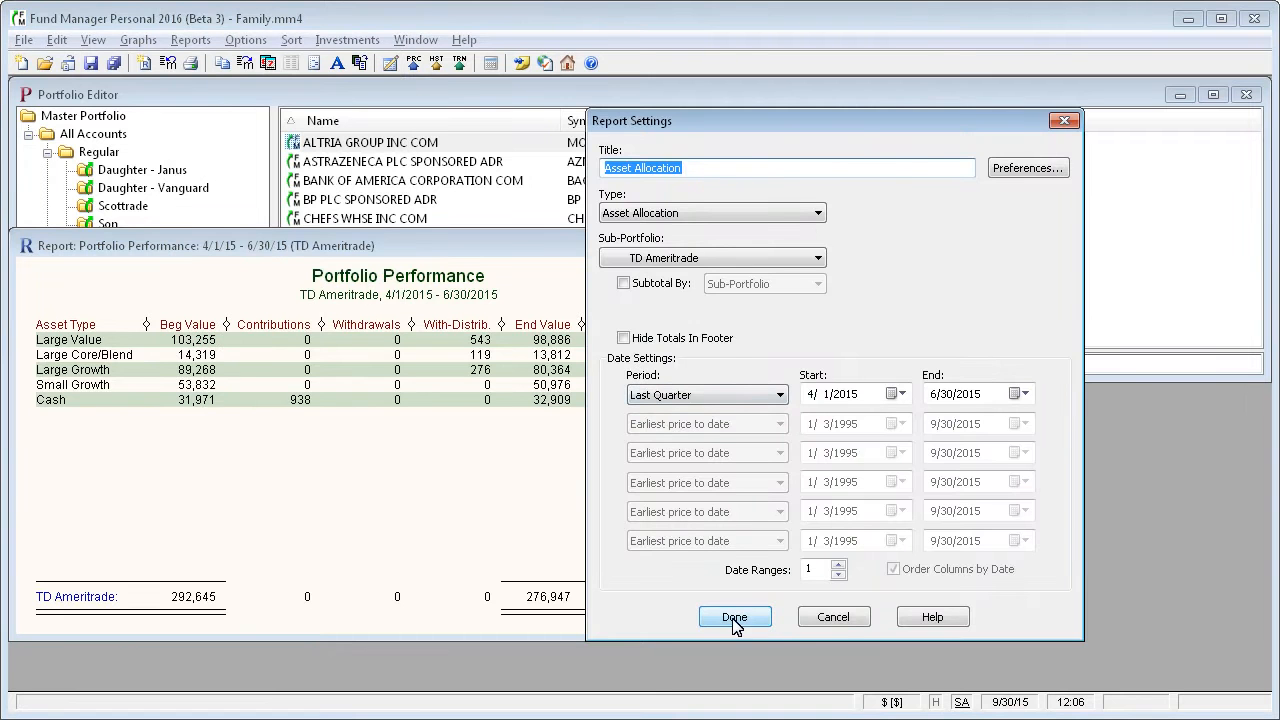
left_click(737, 618)
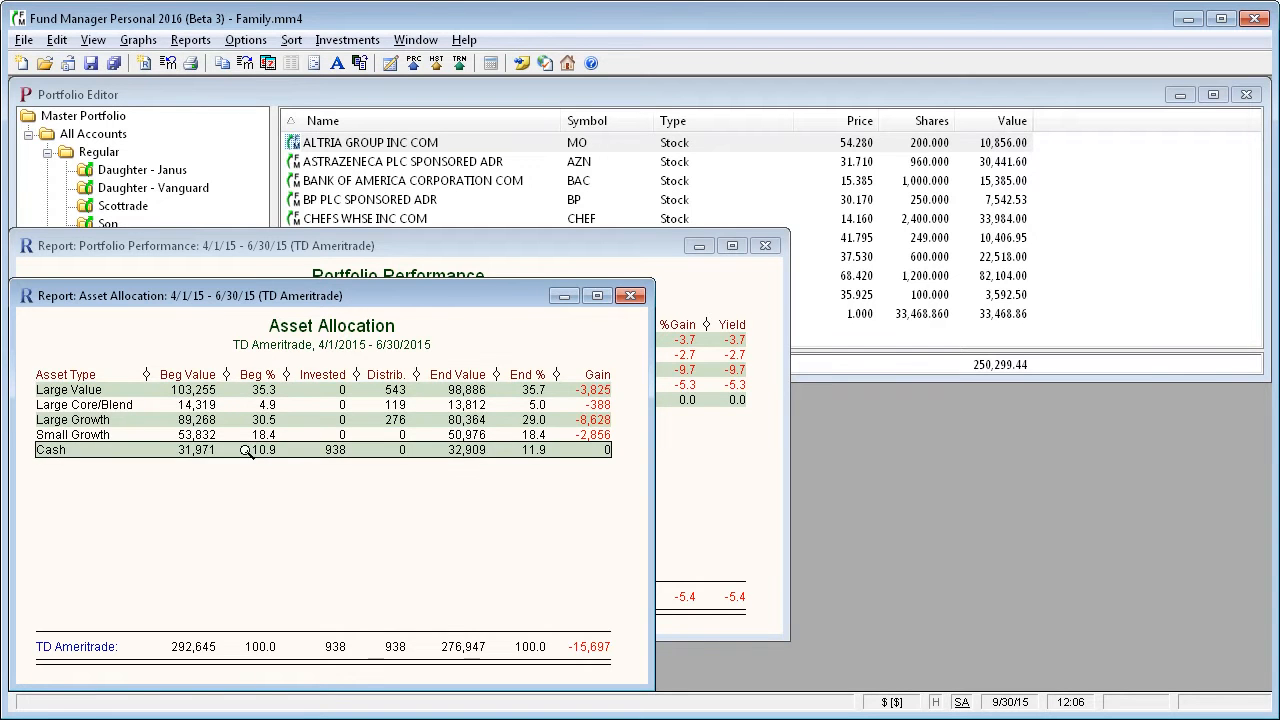
left_click(630, 295)
Try Custom report settings for TD Ameritrade with Asset Type as the subtotal and as the list grouping, and cancel the report.
left_click(190, 40)
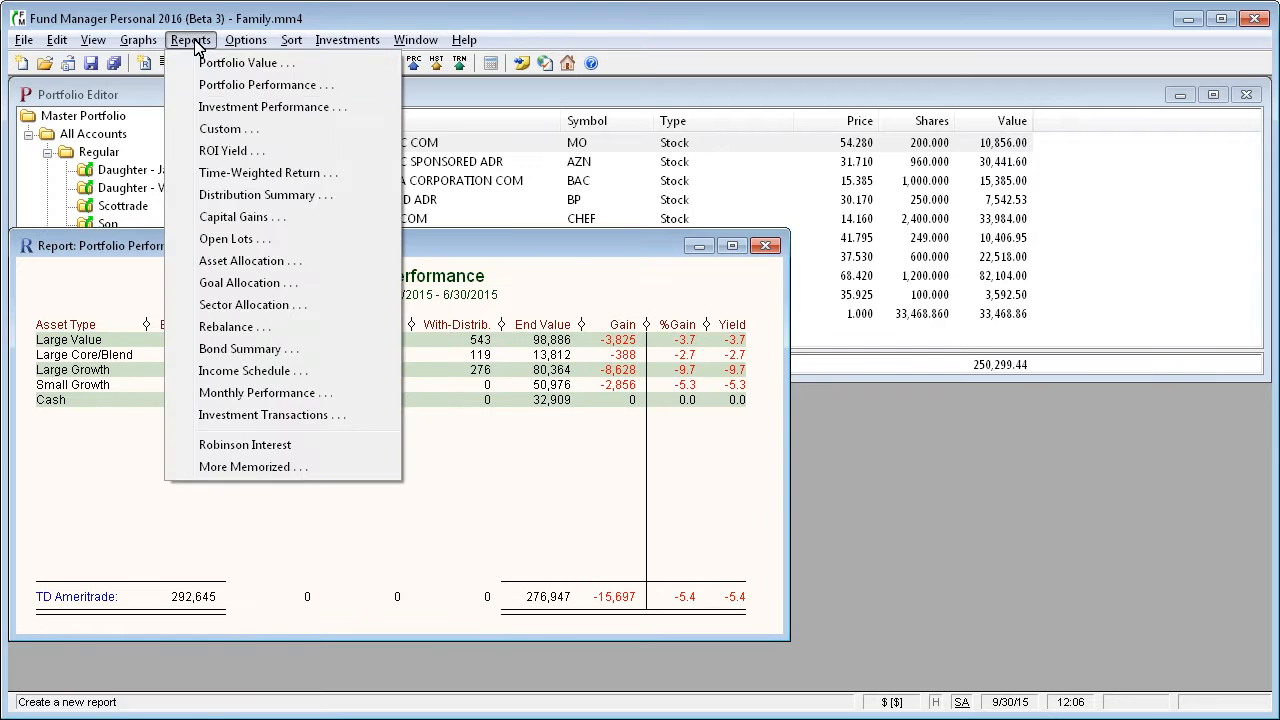
left_click(220, 127)
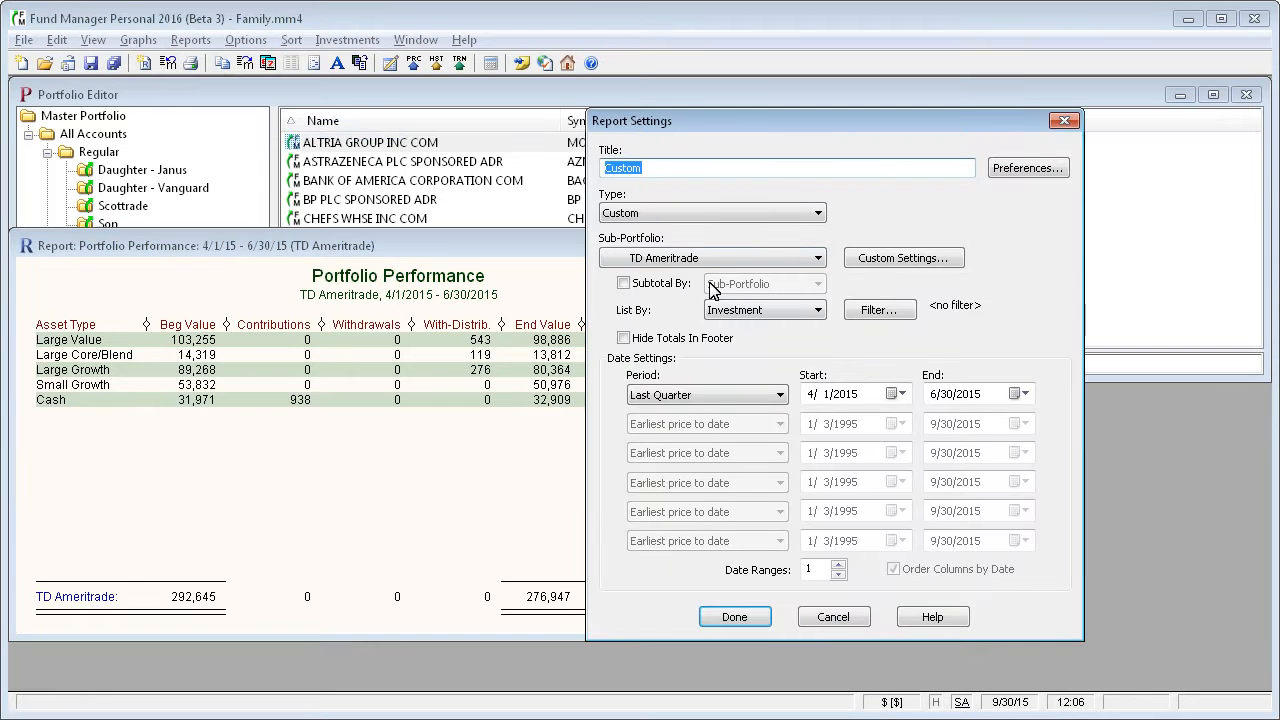
left_click(625, 283)
left_click(760, 286)
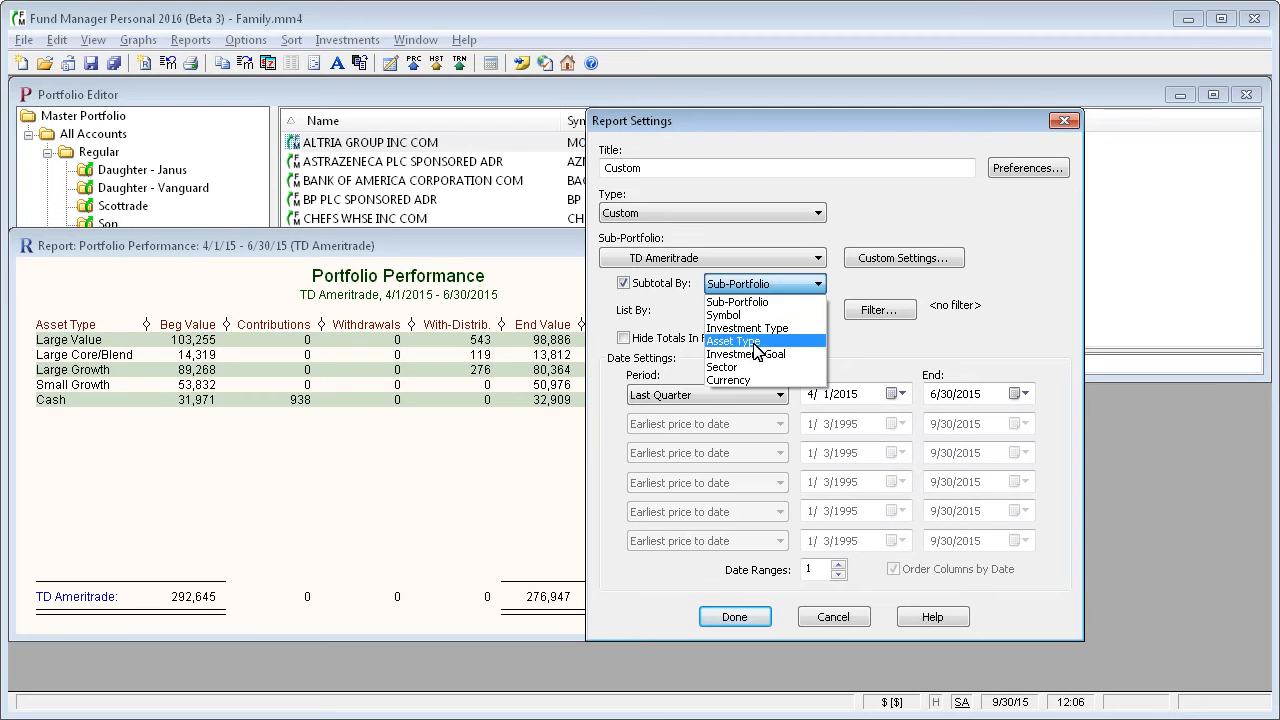
left_click(757, 342)
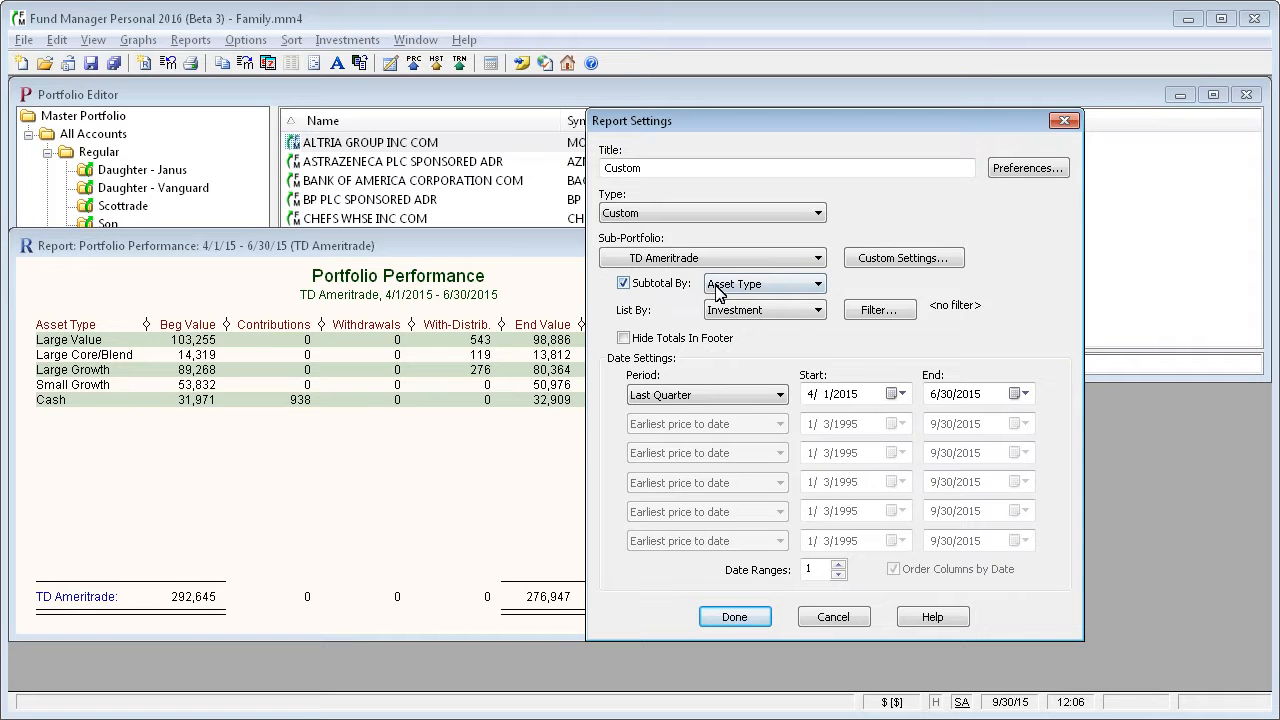
left_click(767, 318)
left_click(767, 322)
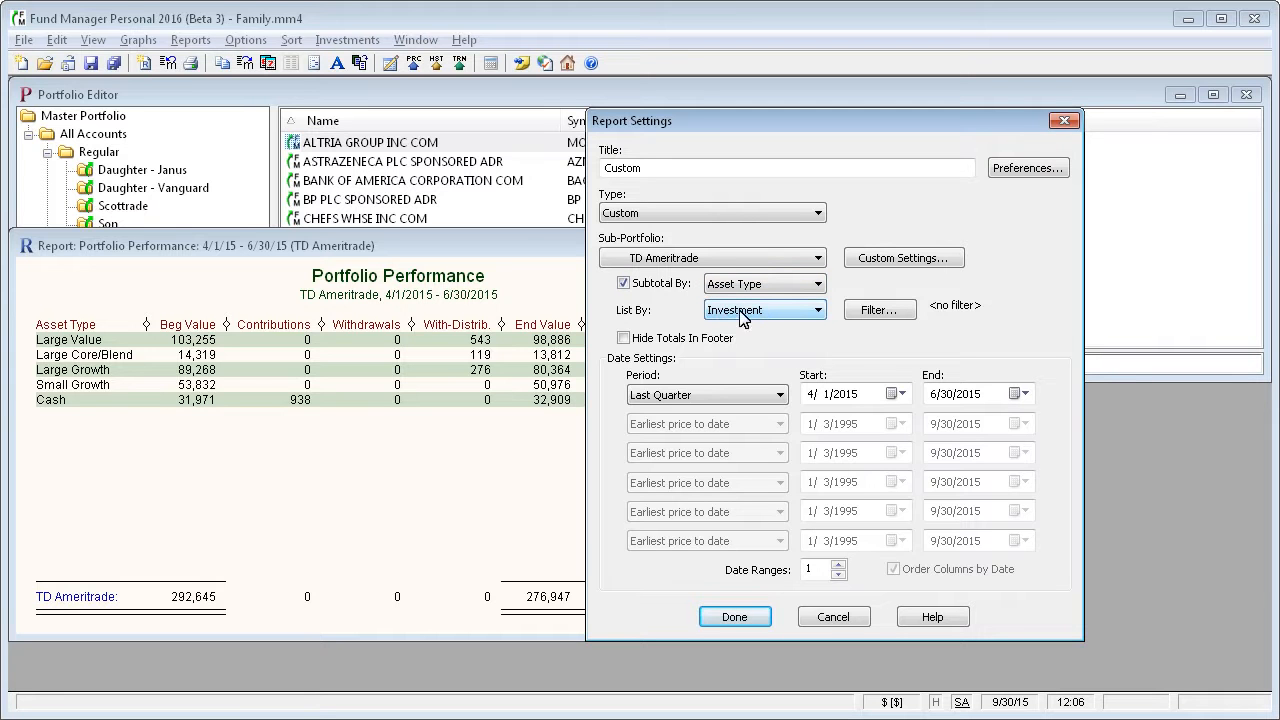
left_click(653, 287)
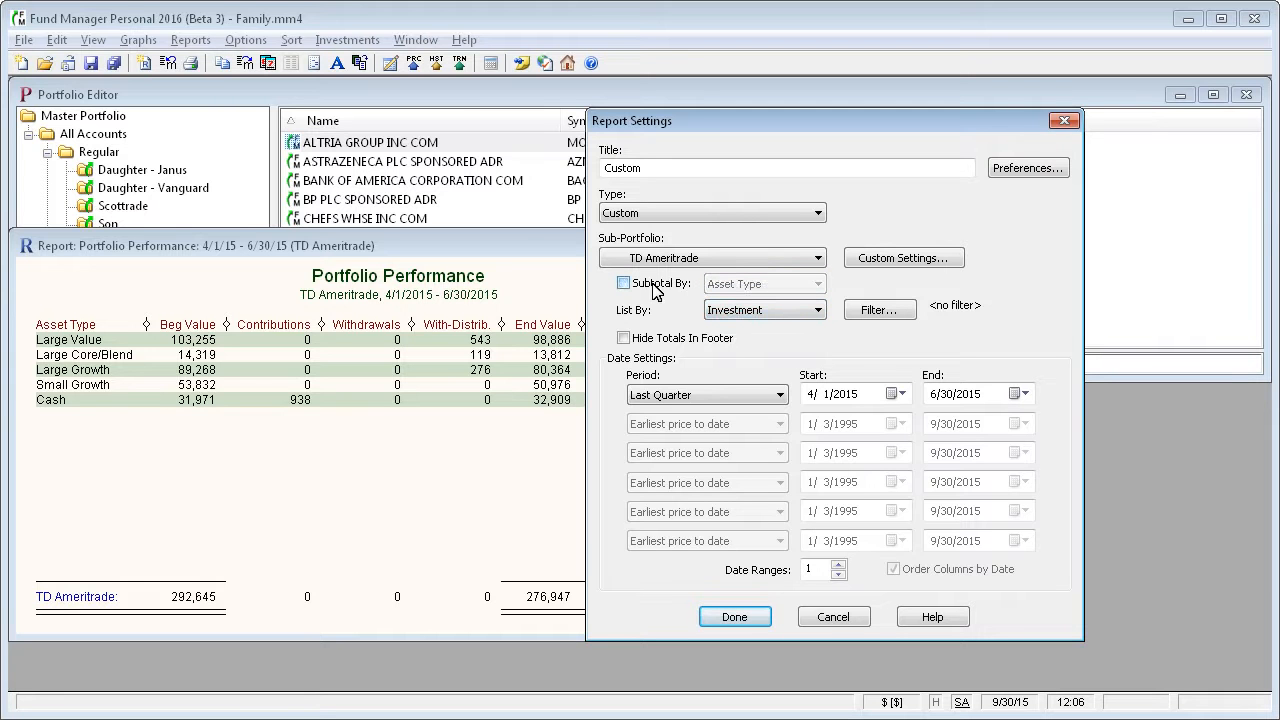
left_click(792, 318)
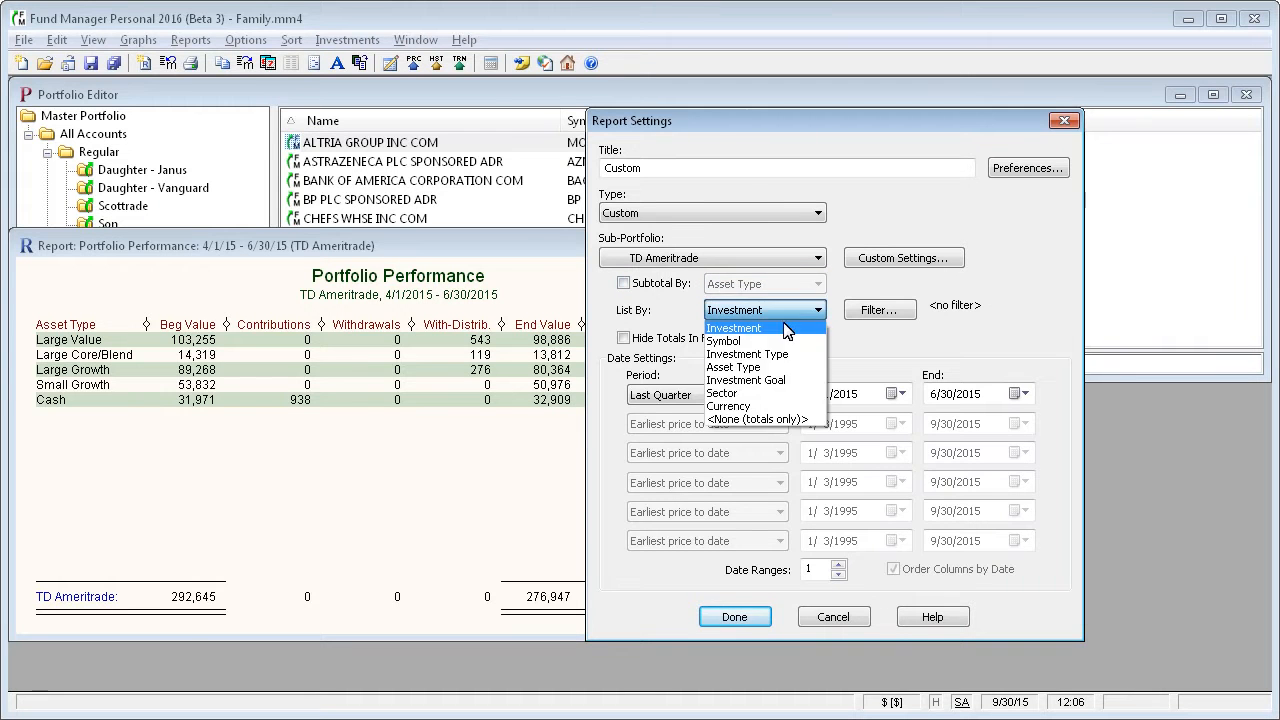
left_click(770, 369)
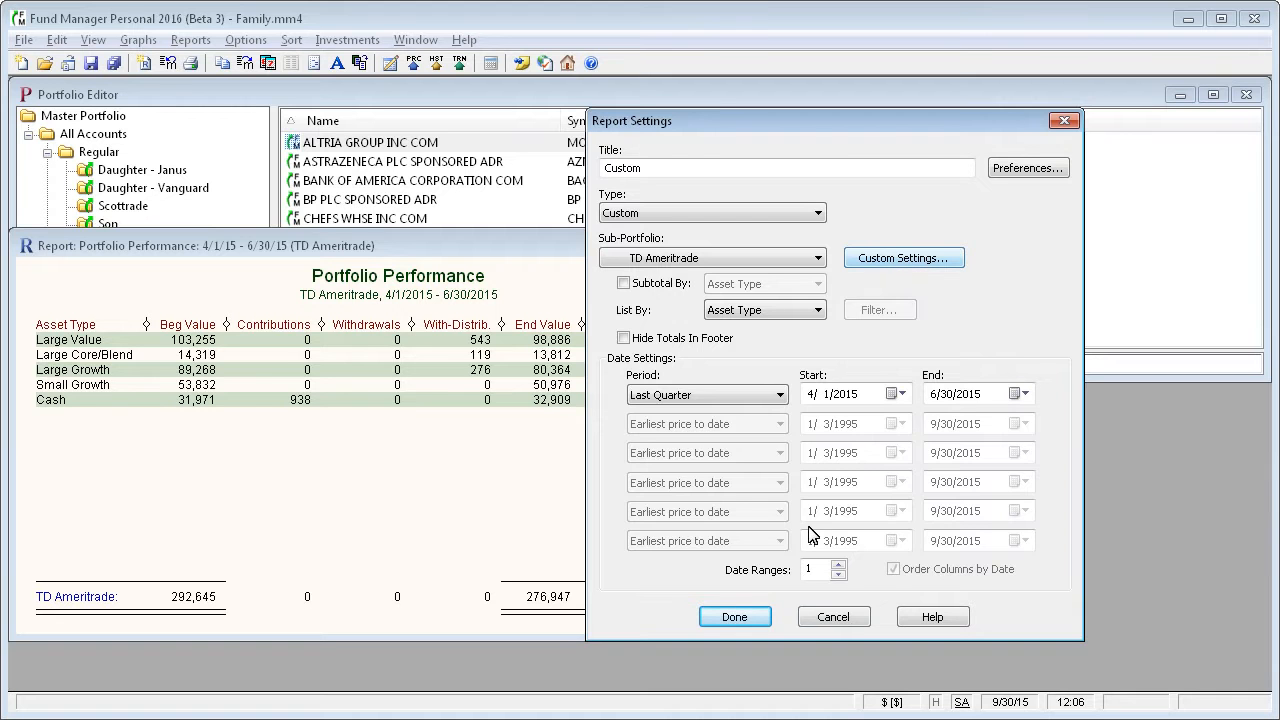
left_click(834, 619)
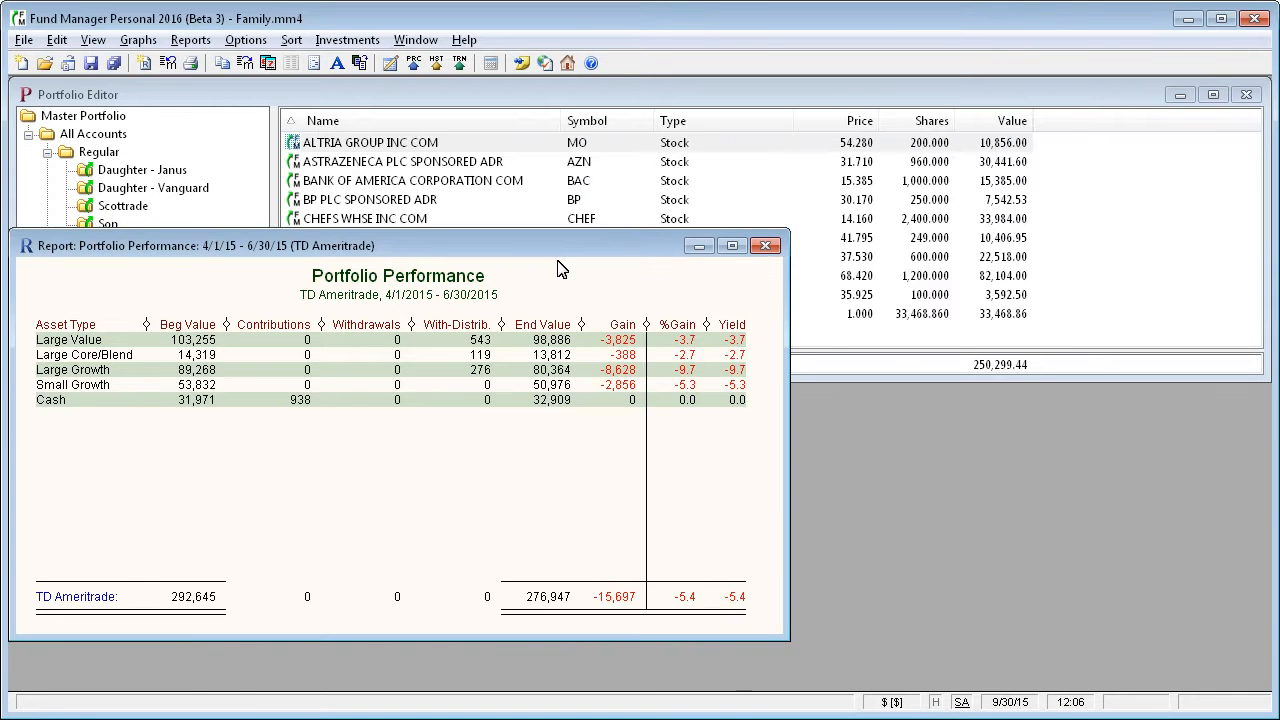
Change the Portfolio Performance report to subtotal by Asset Type and list by Investment, and widen its window to fit all columns.
left_click(268, 64)
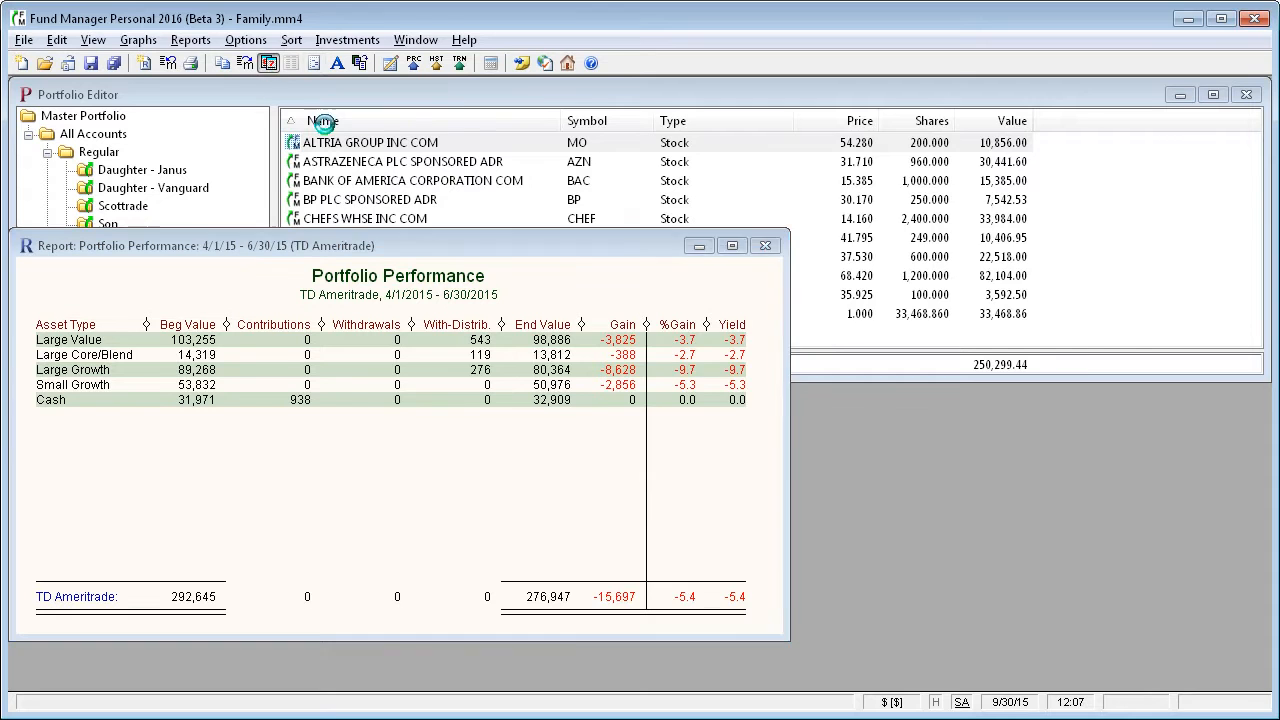
left_click(640, 288)
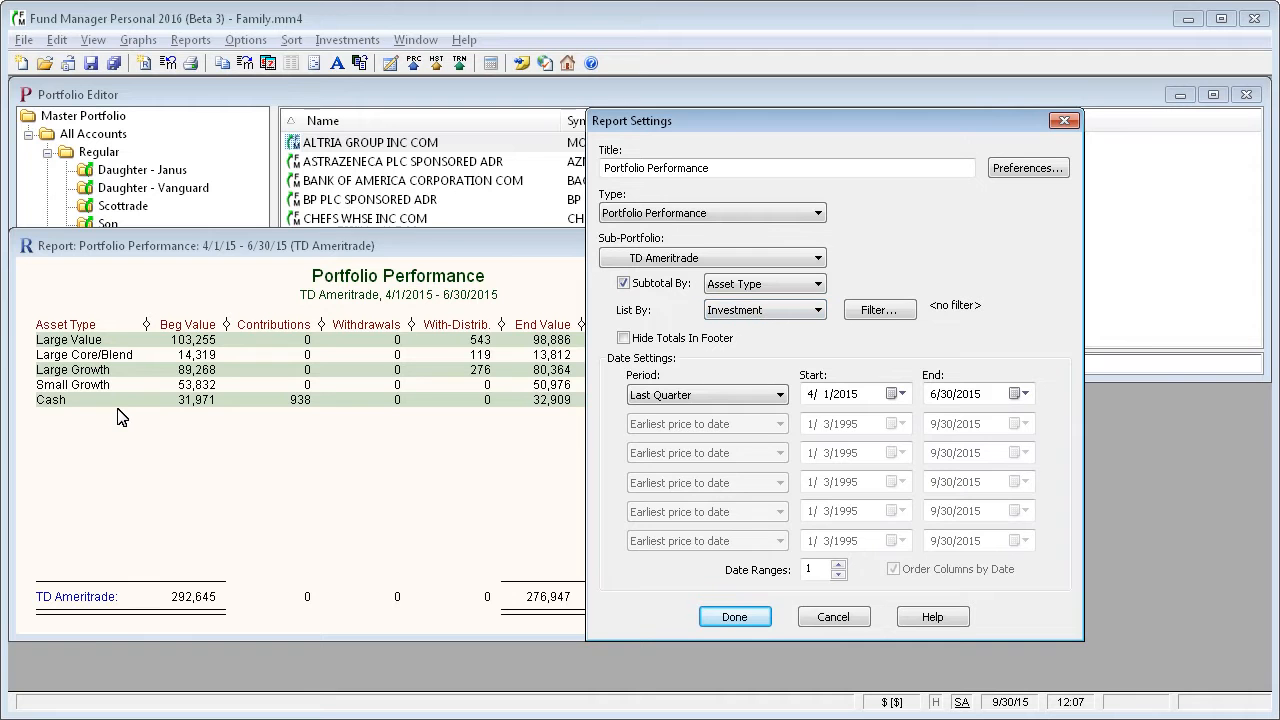
left_click(733, 617)
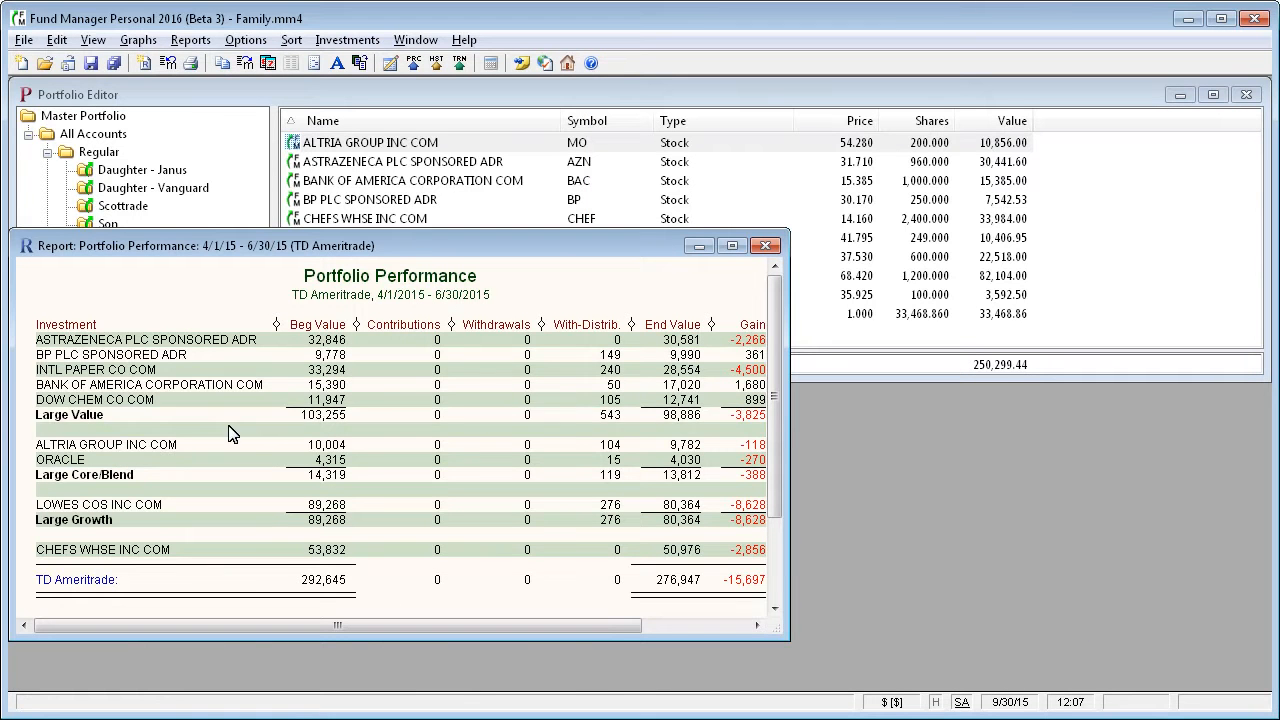
left_click_drag(791, 474, 938, 476)
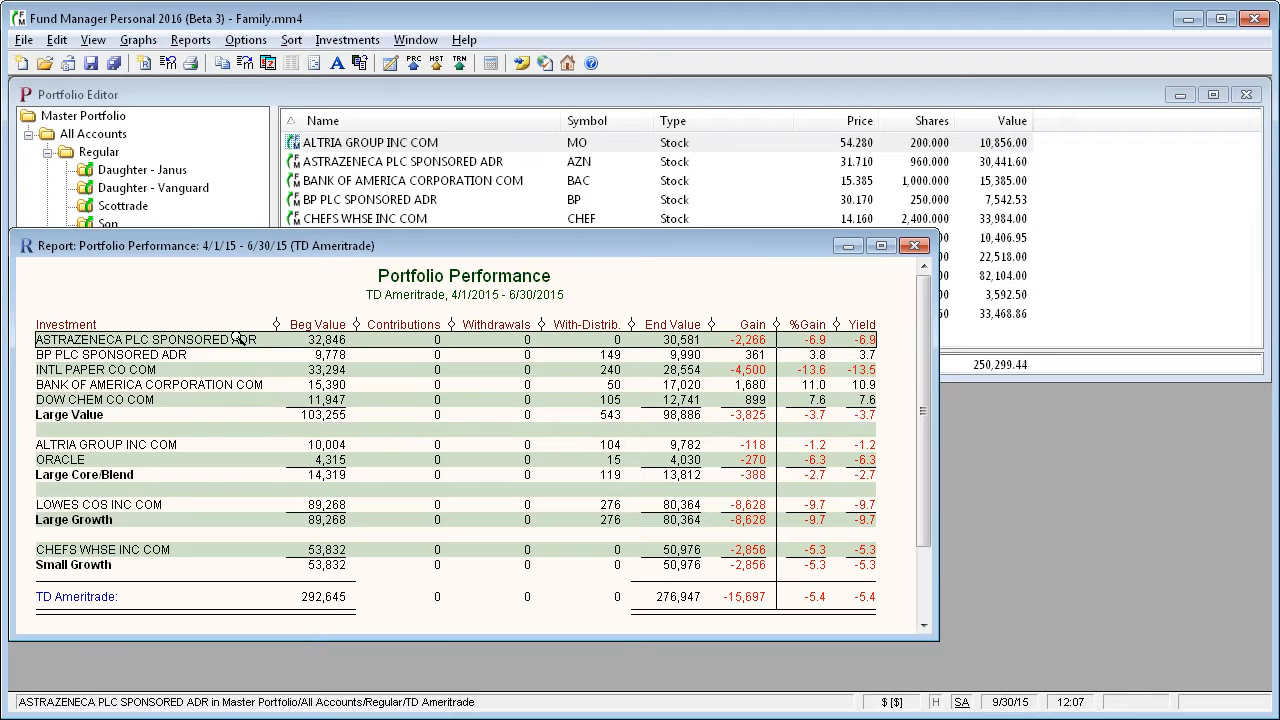
Graph TD Ameritrade's asset allocation as a pie chart, then inspect and close the Portfolio Value report for its Large Value slice.
left_click(139, 40)
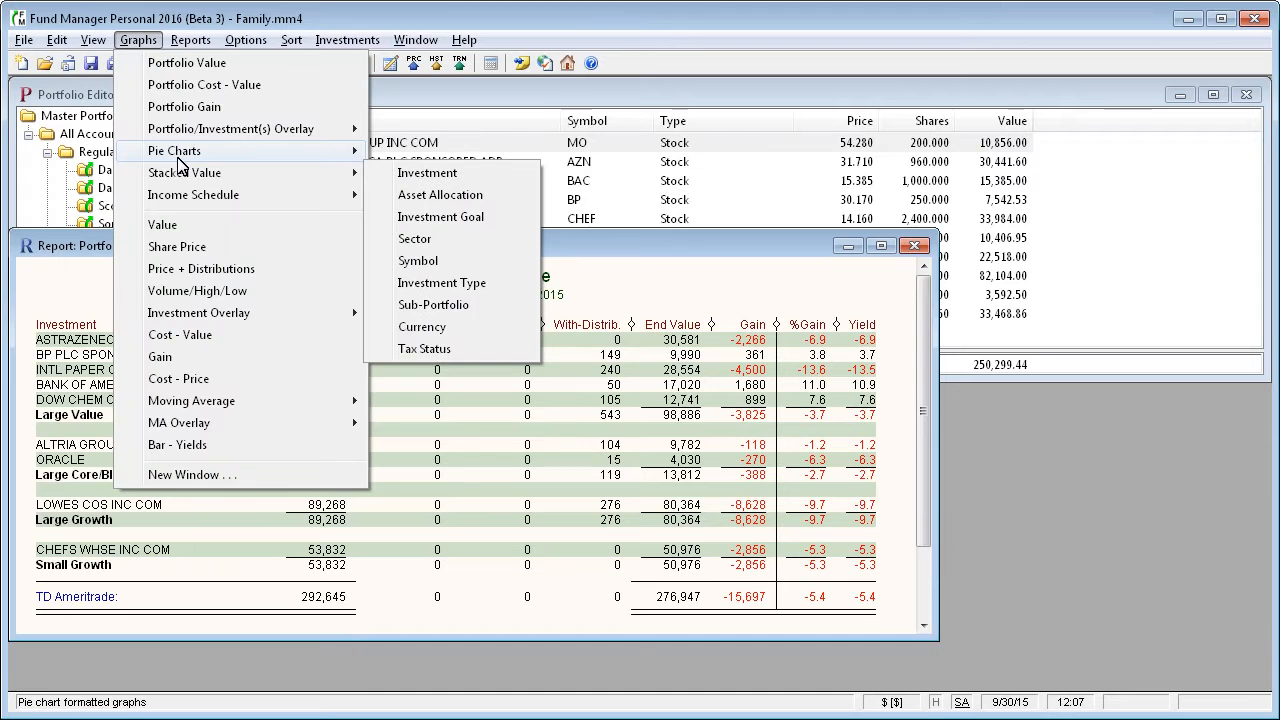
mouse_move(182, 158)
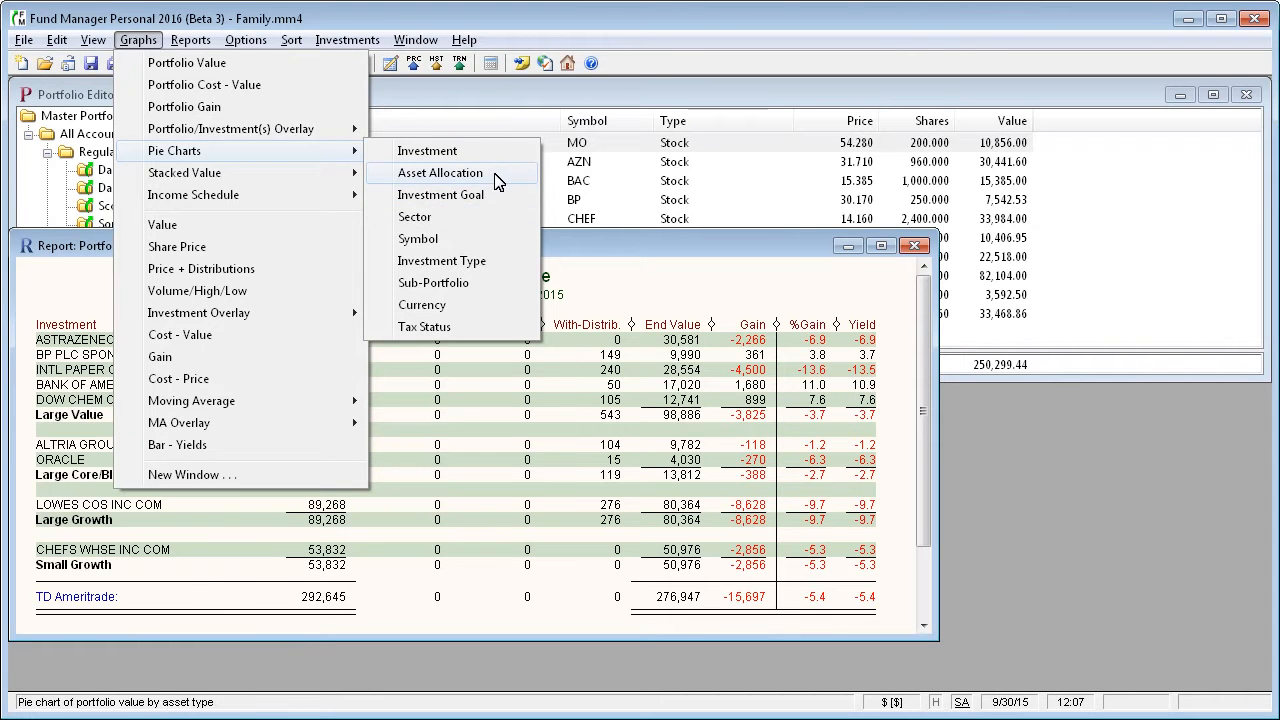
left_click(440, 173)
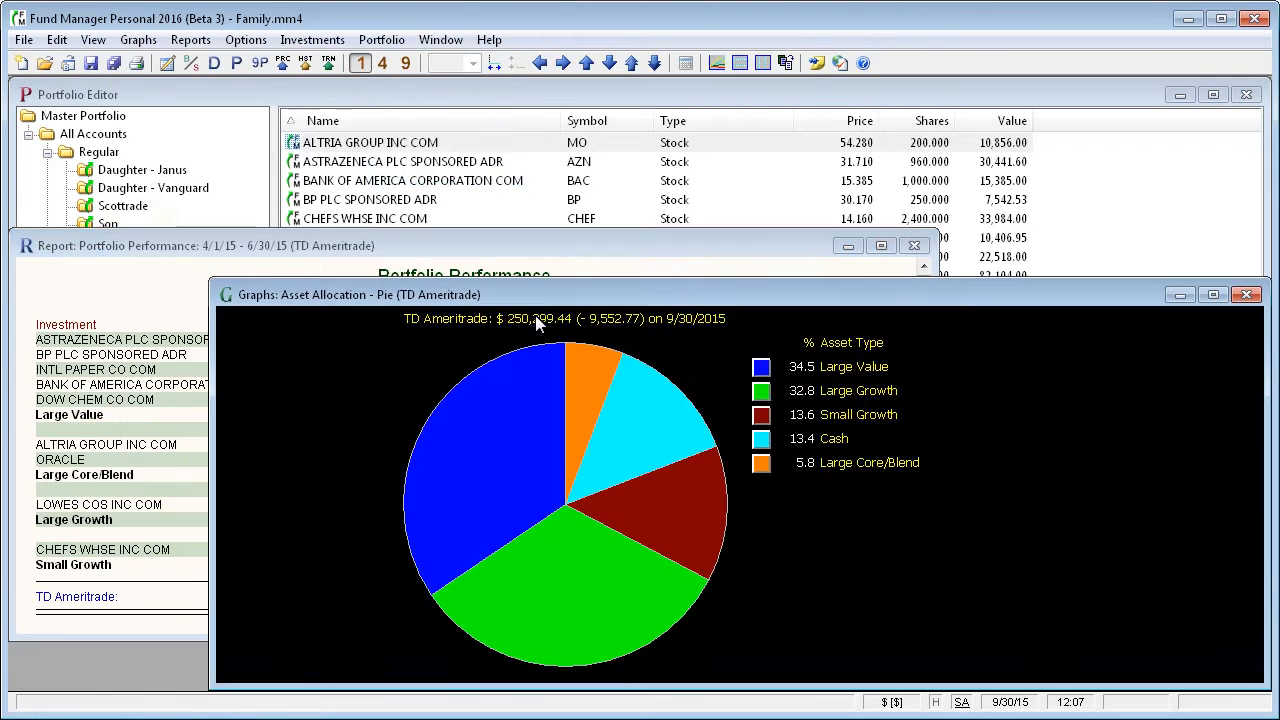
left_click_drag(753, 296, 675, 225)
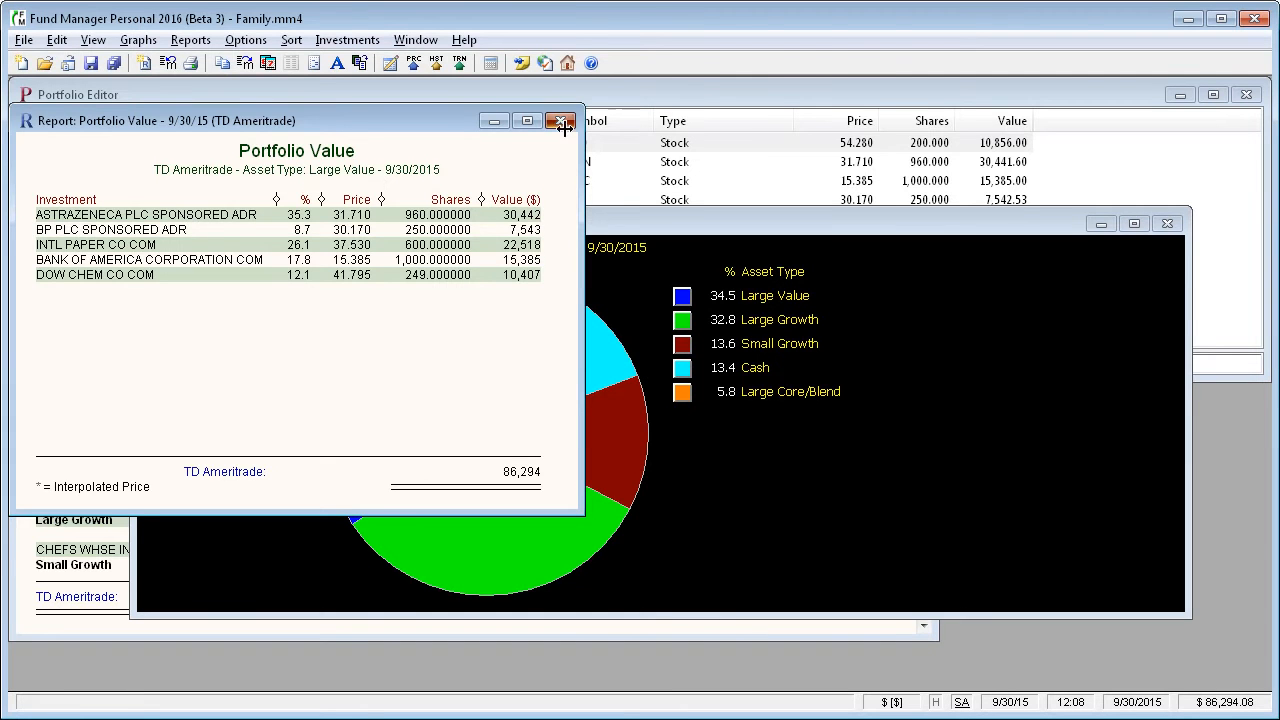
left_click(561, 121)
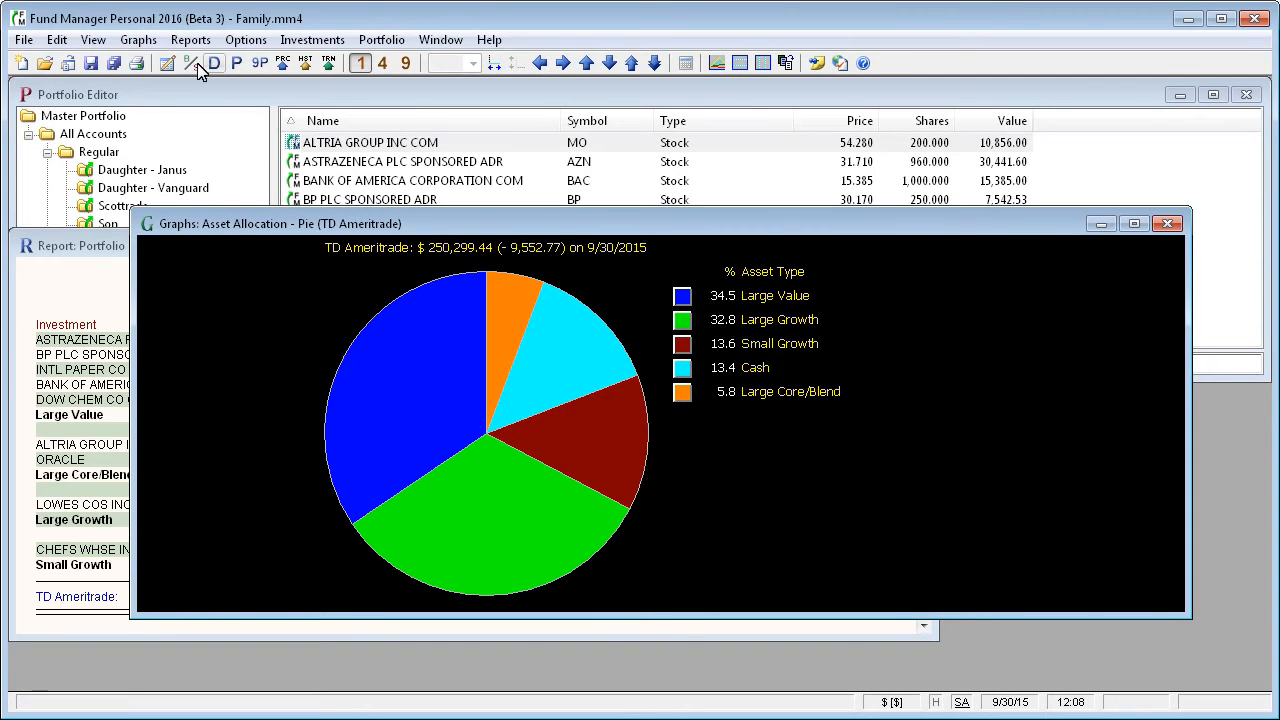
Switch the TD Ameritrade graph to a stacked value graph by asset allocation.
left_click(138, 40)
mouse_move(204, 176)
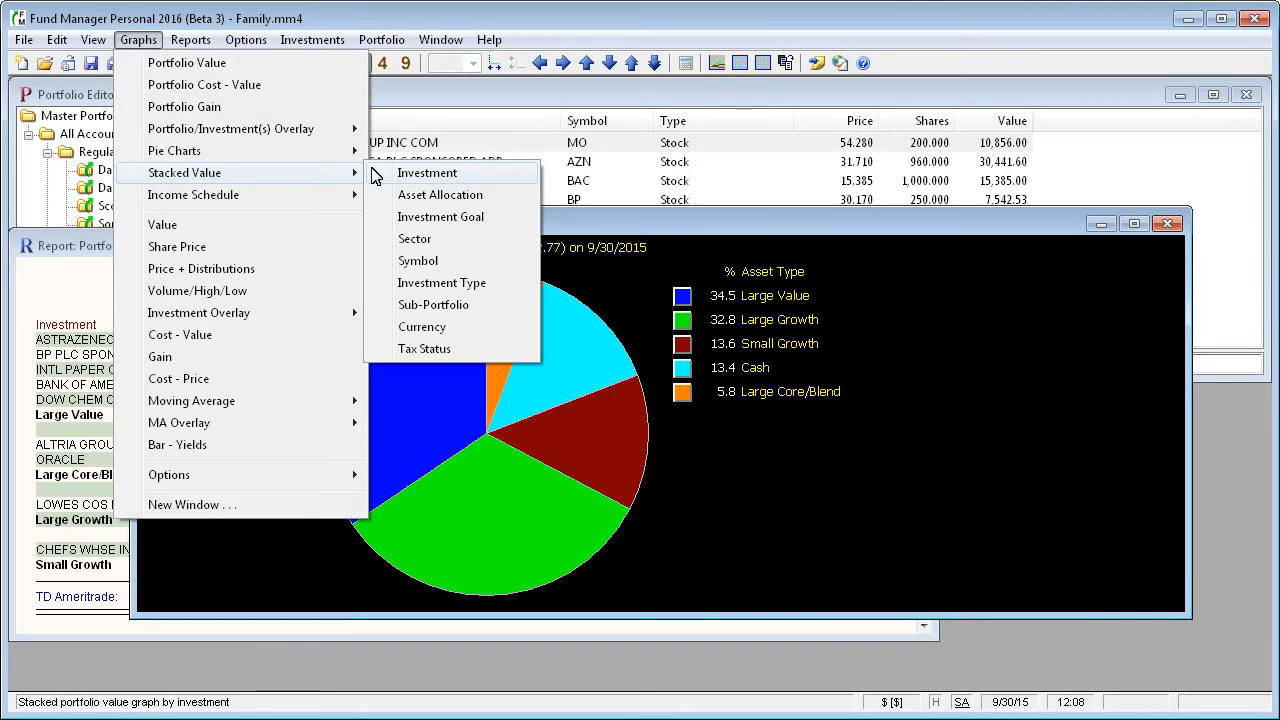
left_click(490, 198)
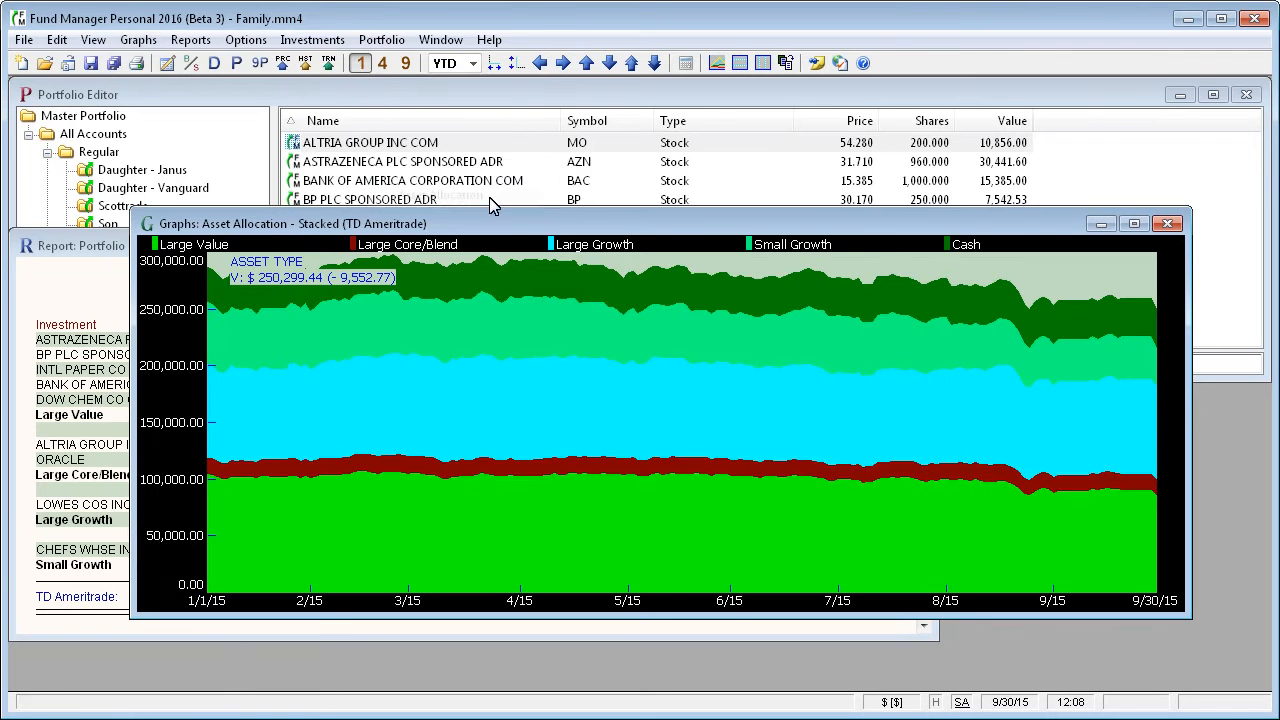